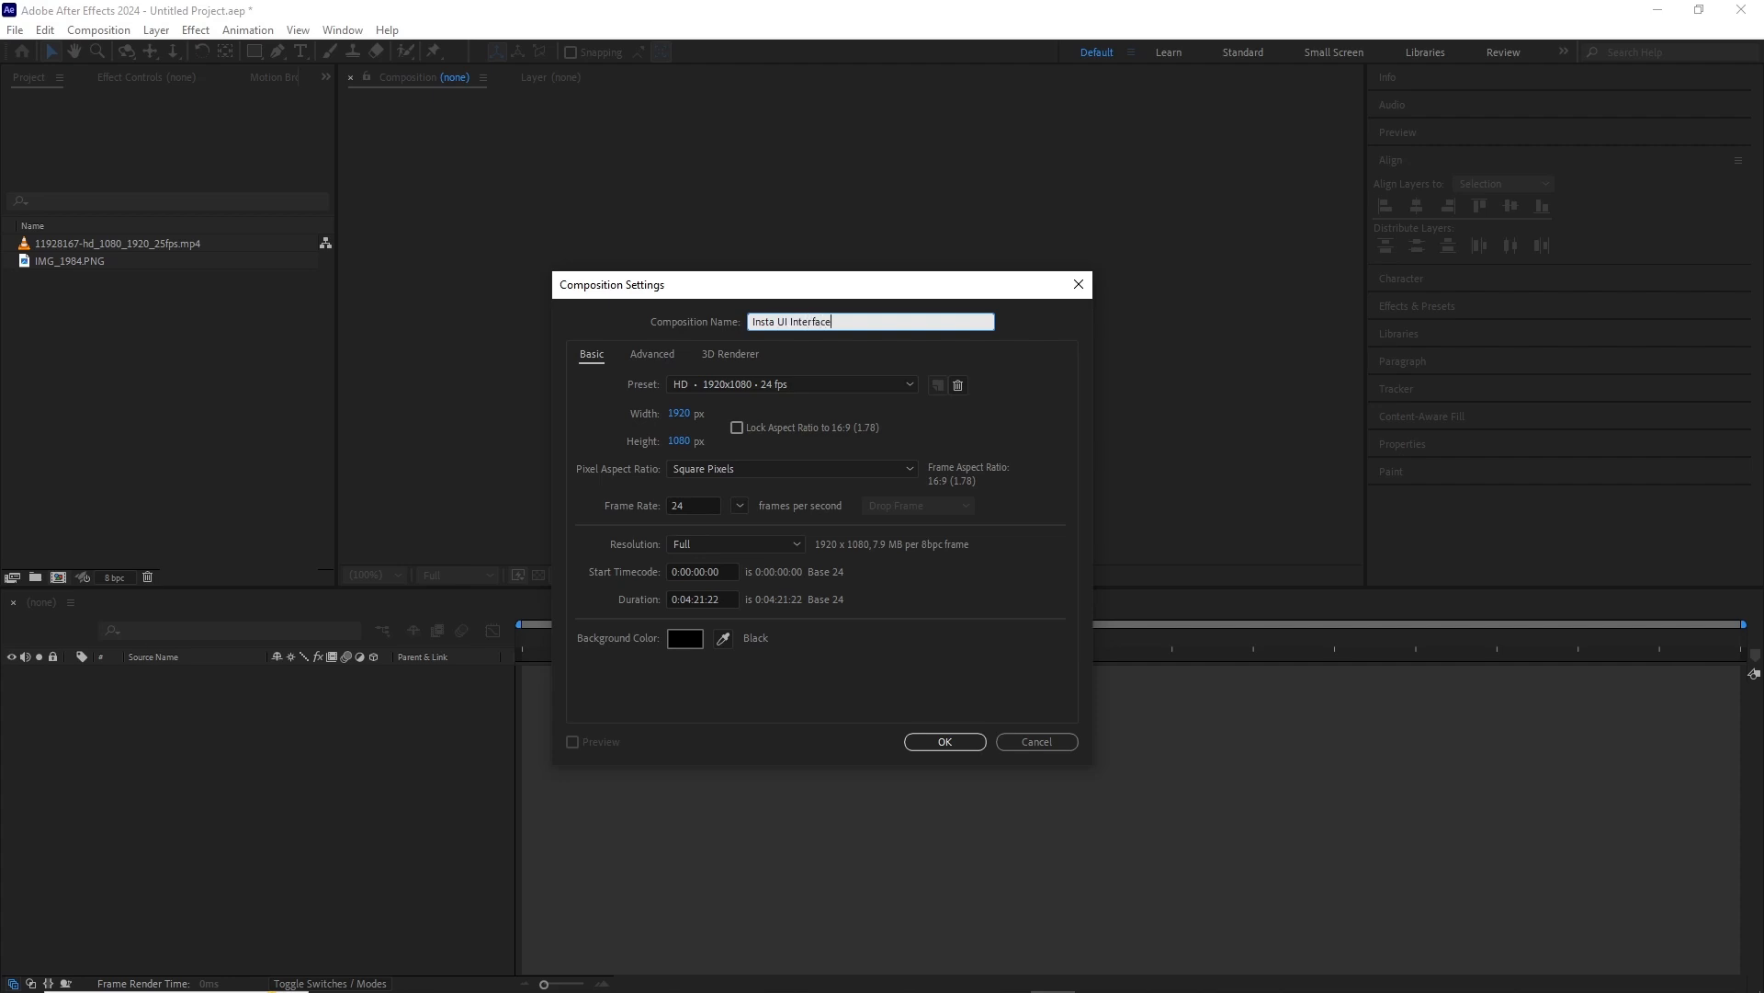
Create the Insta UI Interface composition at 1080 by 1920 px with a duration of 0:00:21:22.
click(680, 416)
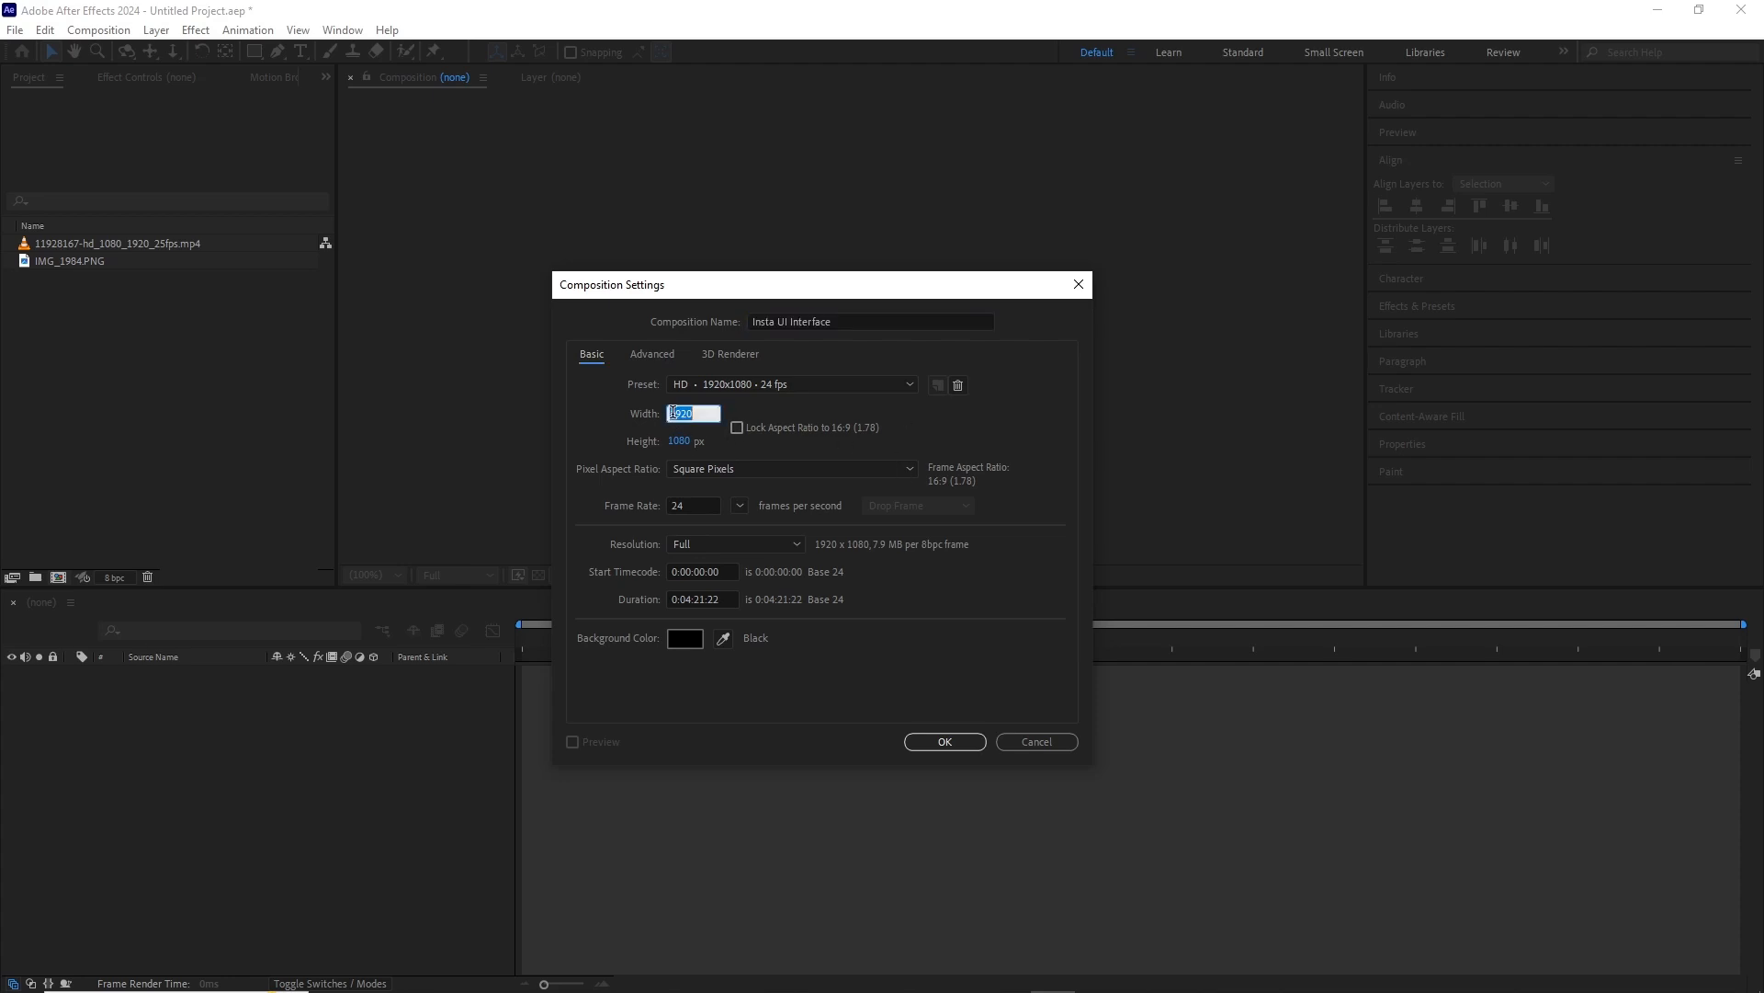
text(1080)
click(680, 441)
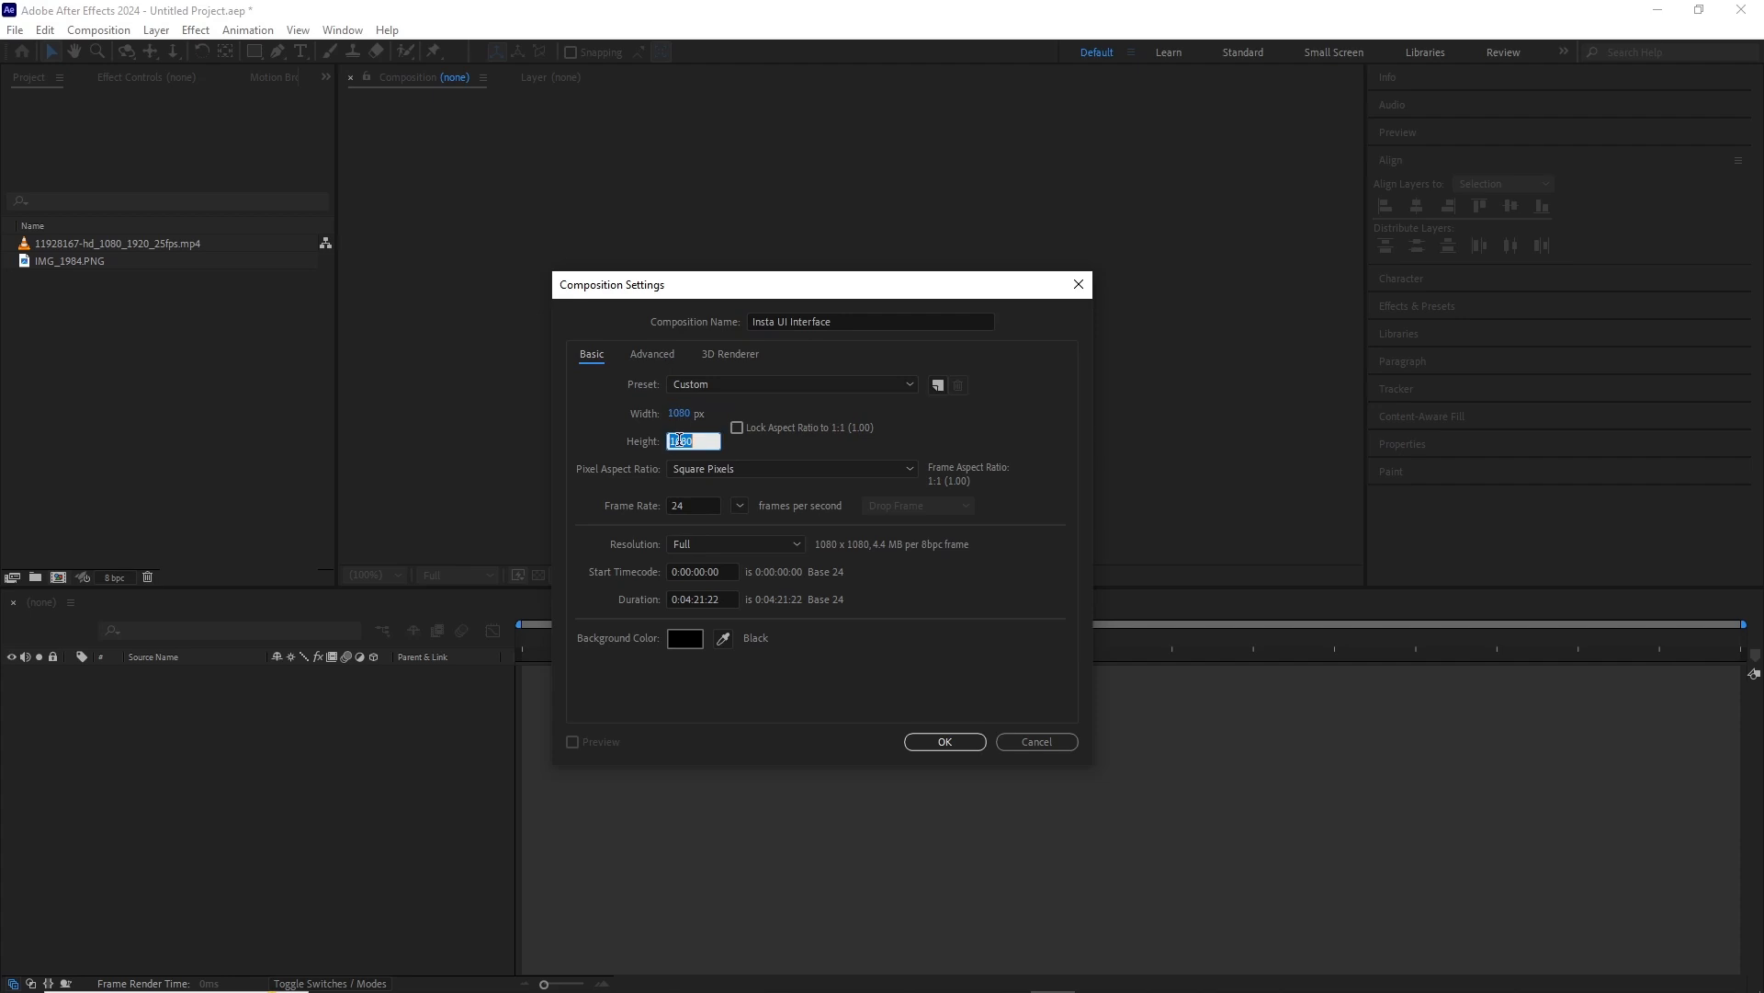
text(1920)
key(Return)
click(692, 601)
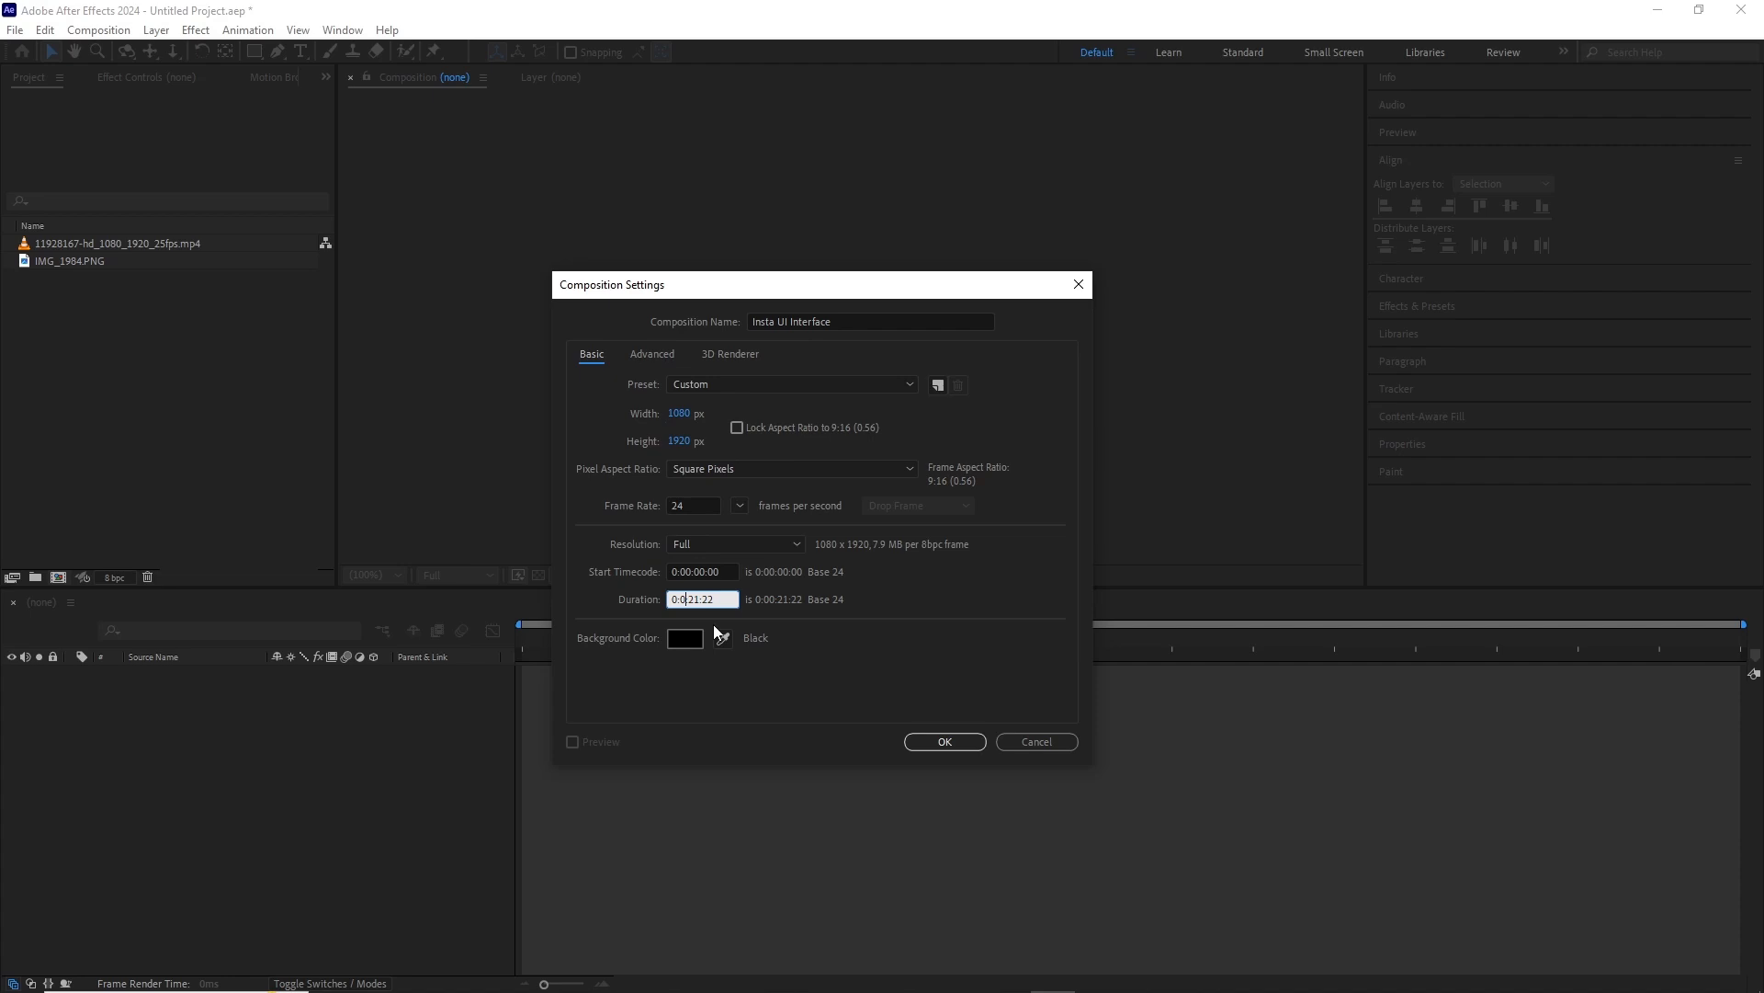
click(935, 741)
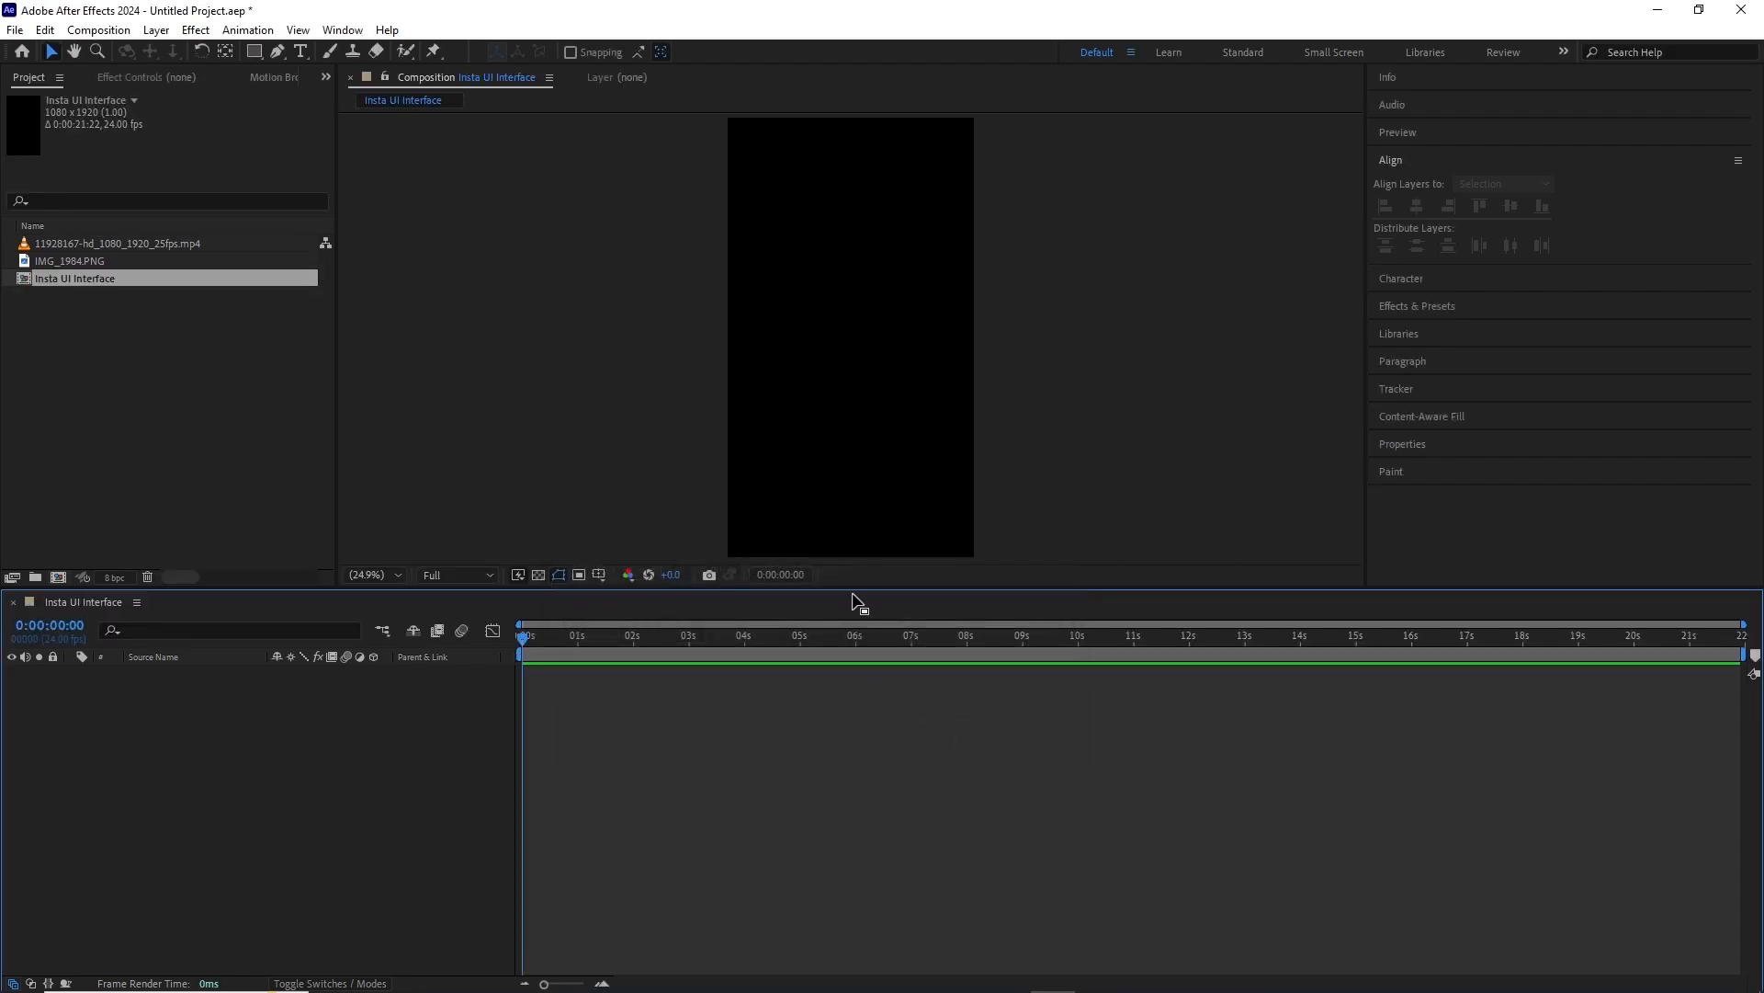
Add IMG_1984.PNG to the Insta UI Interface composition and scale it to 130% so it fills the frame width.
click(70, 262)
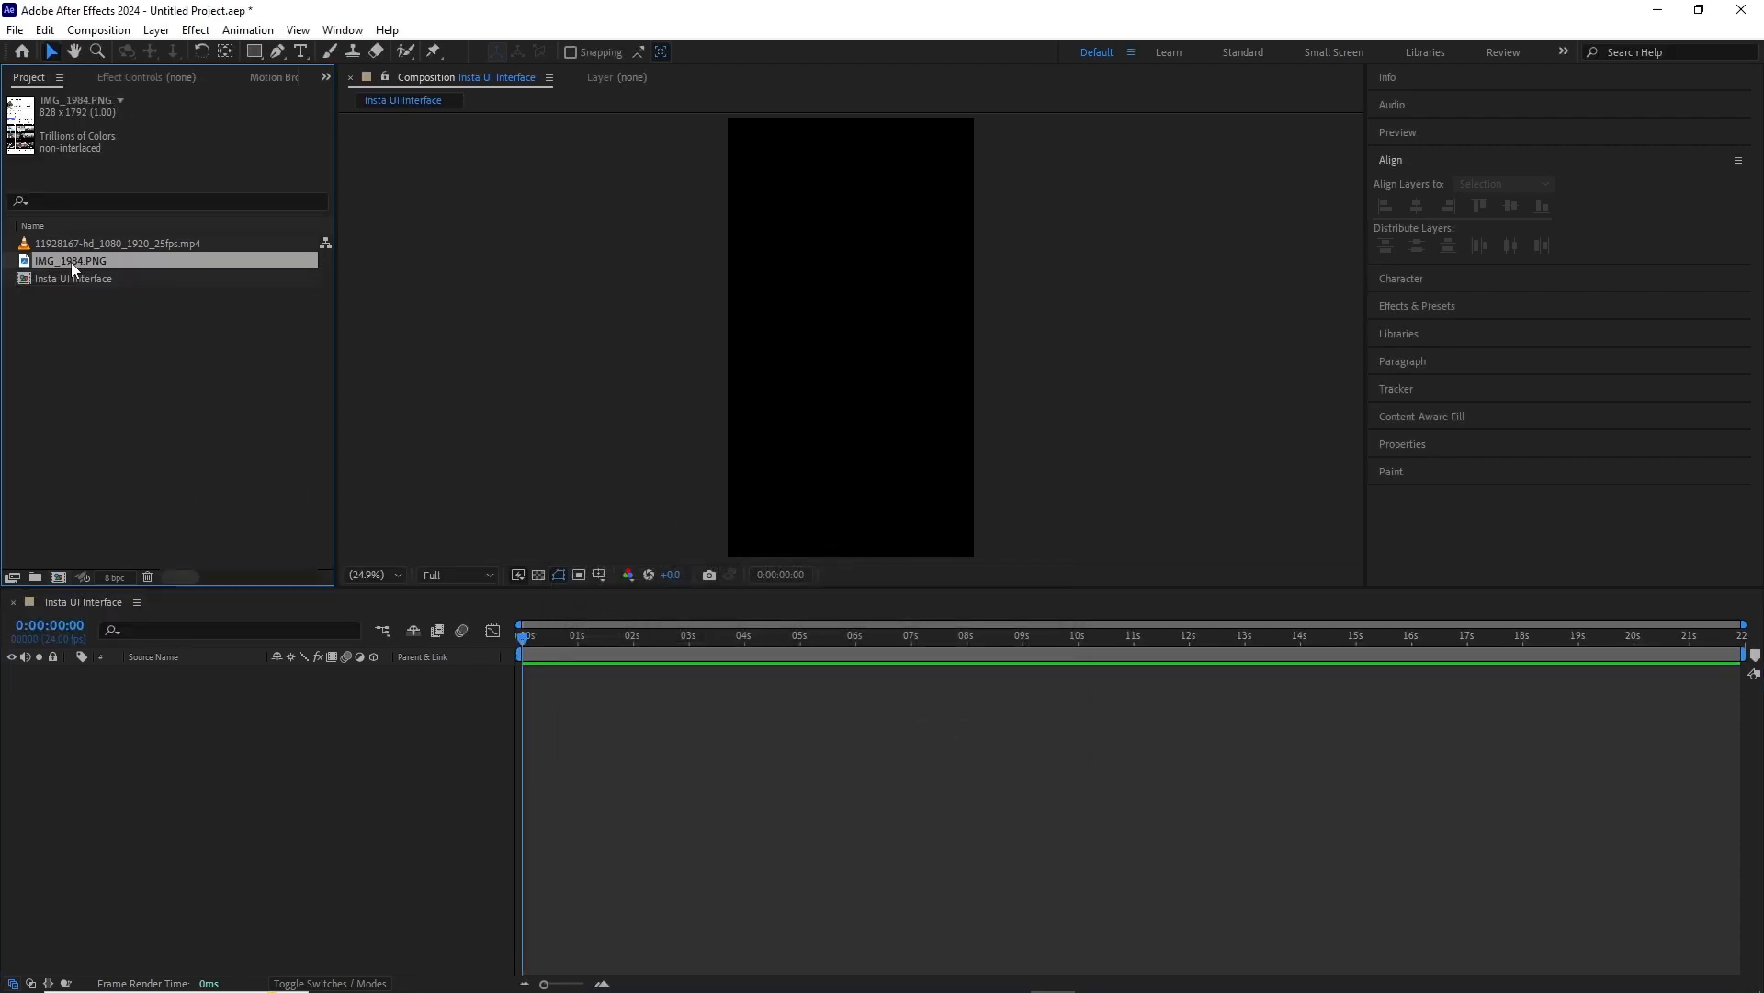
drag(70, 261, 174, 691)
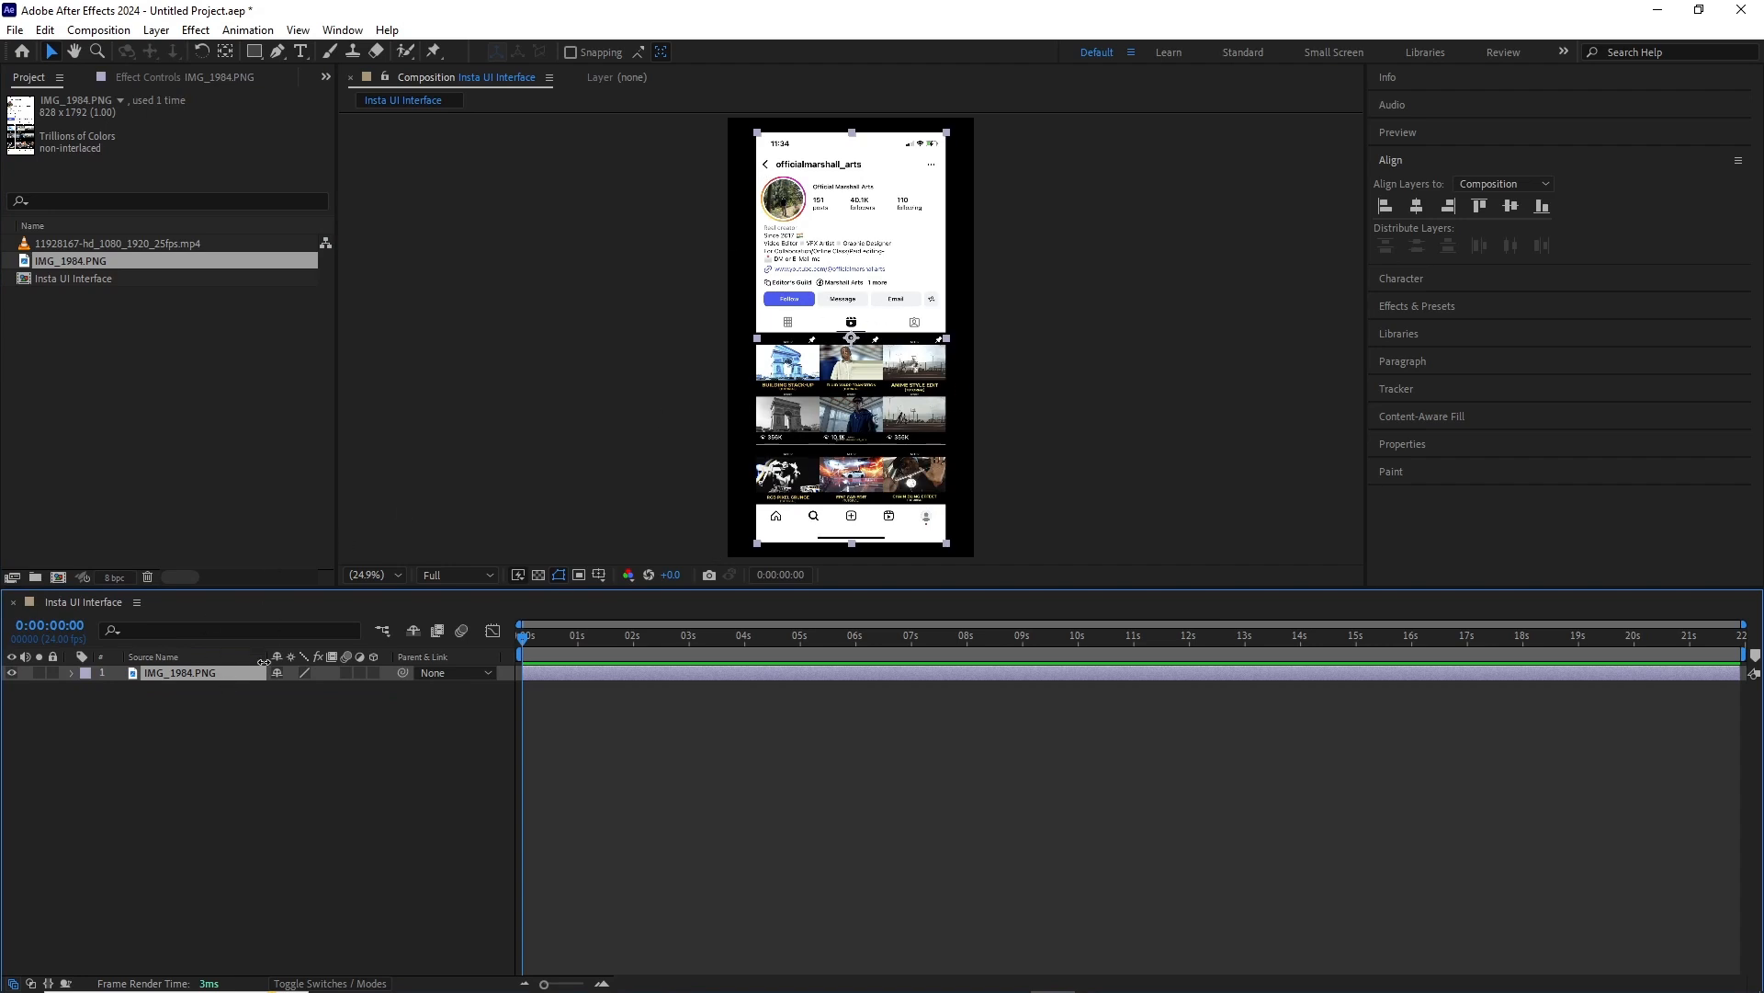
key(s)
drag(340, 688, 372, 692)
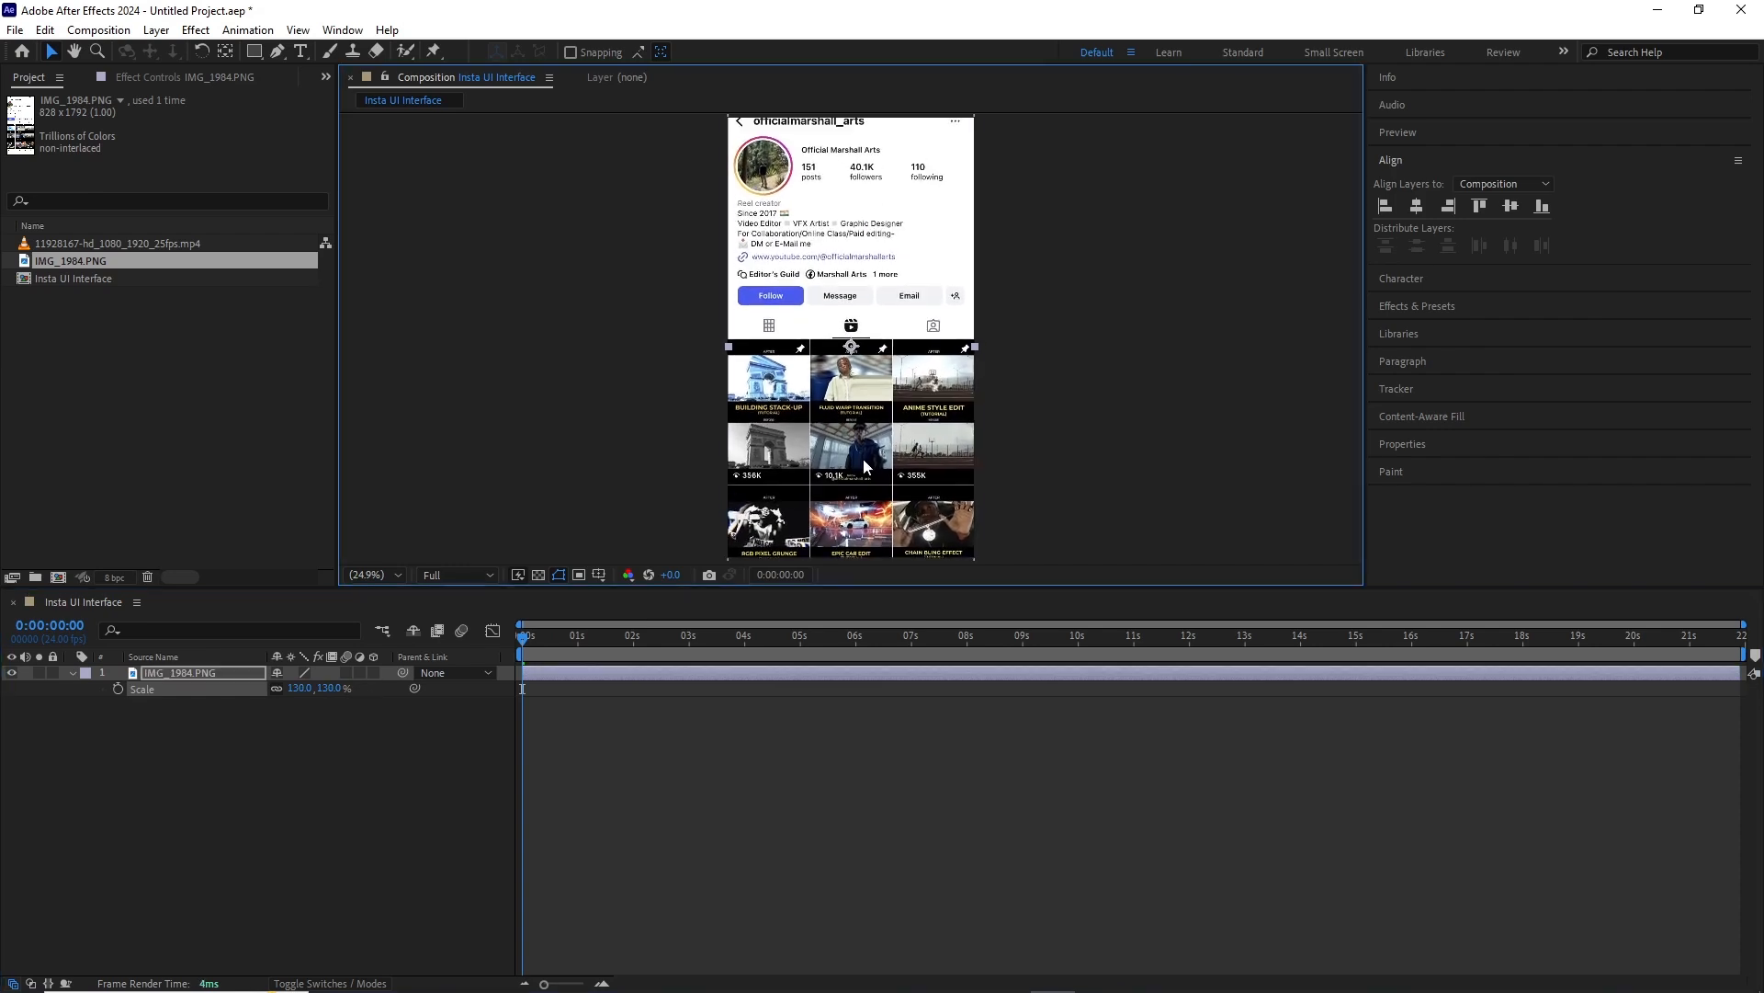
scroll(847, 435, down, 2)
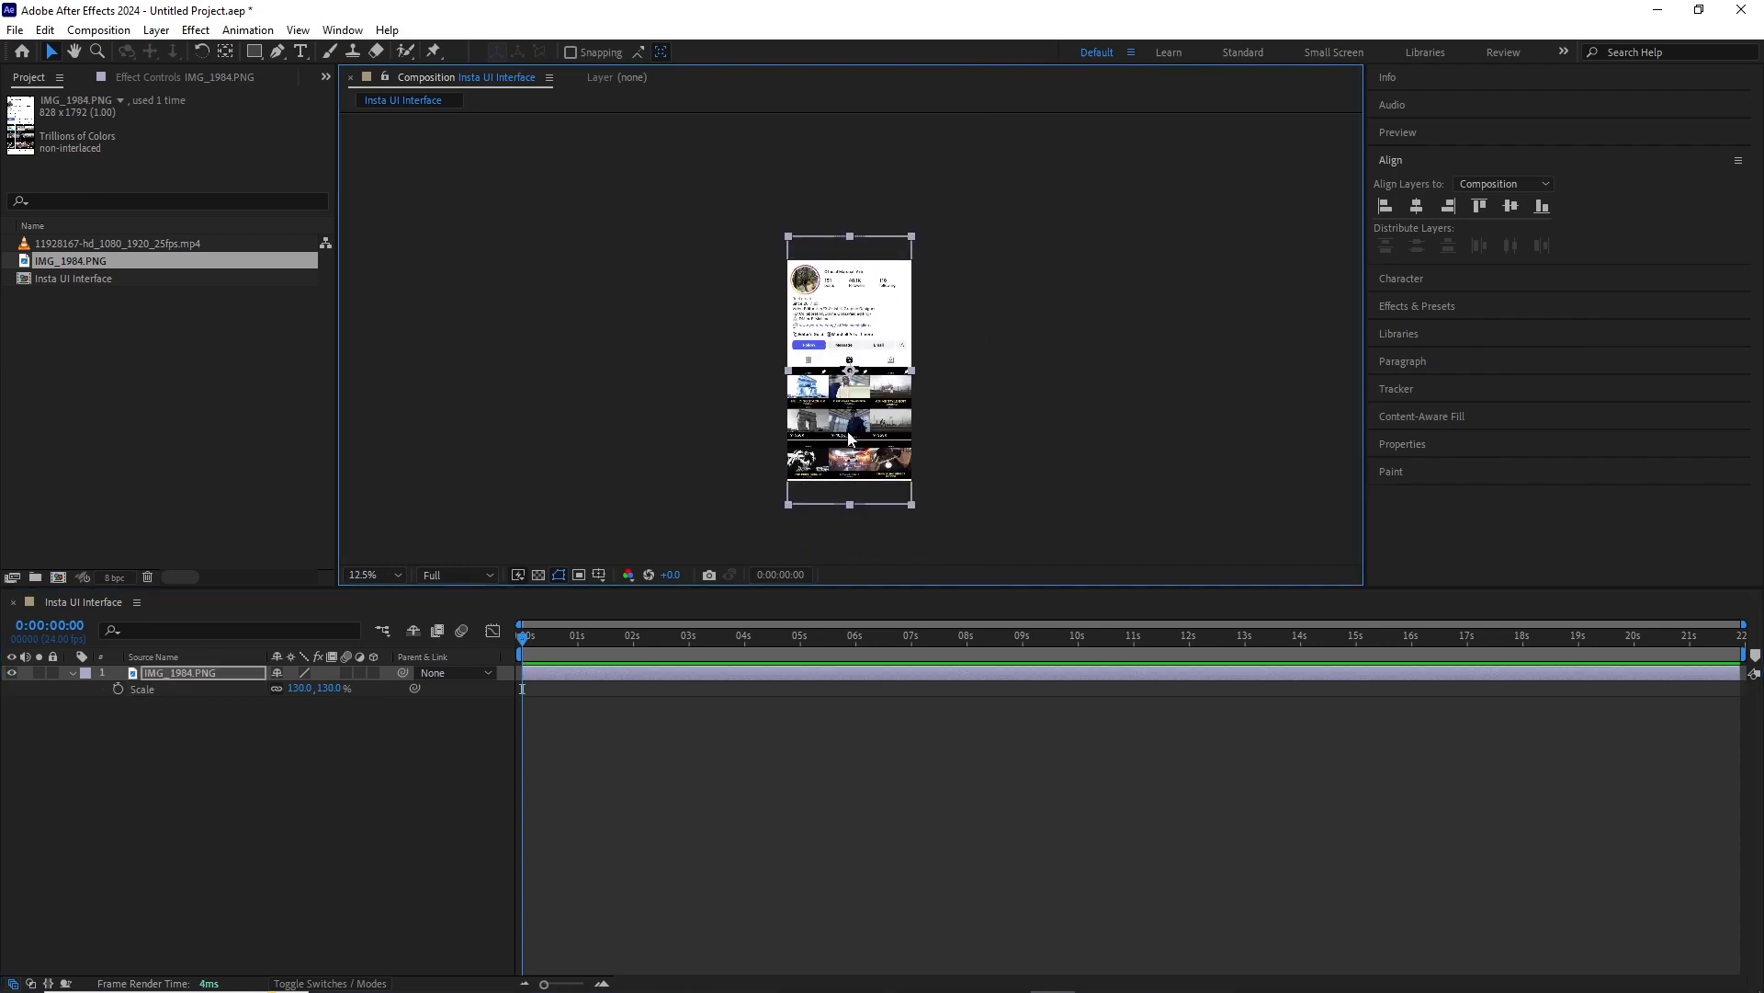
click(369, 575)
click(377, 598)
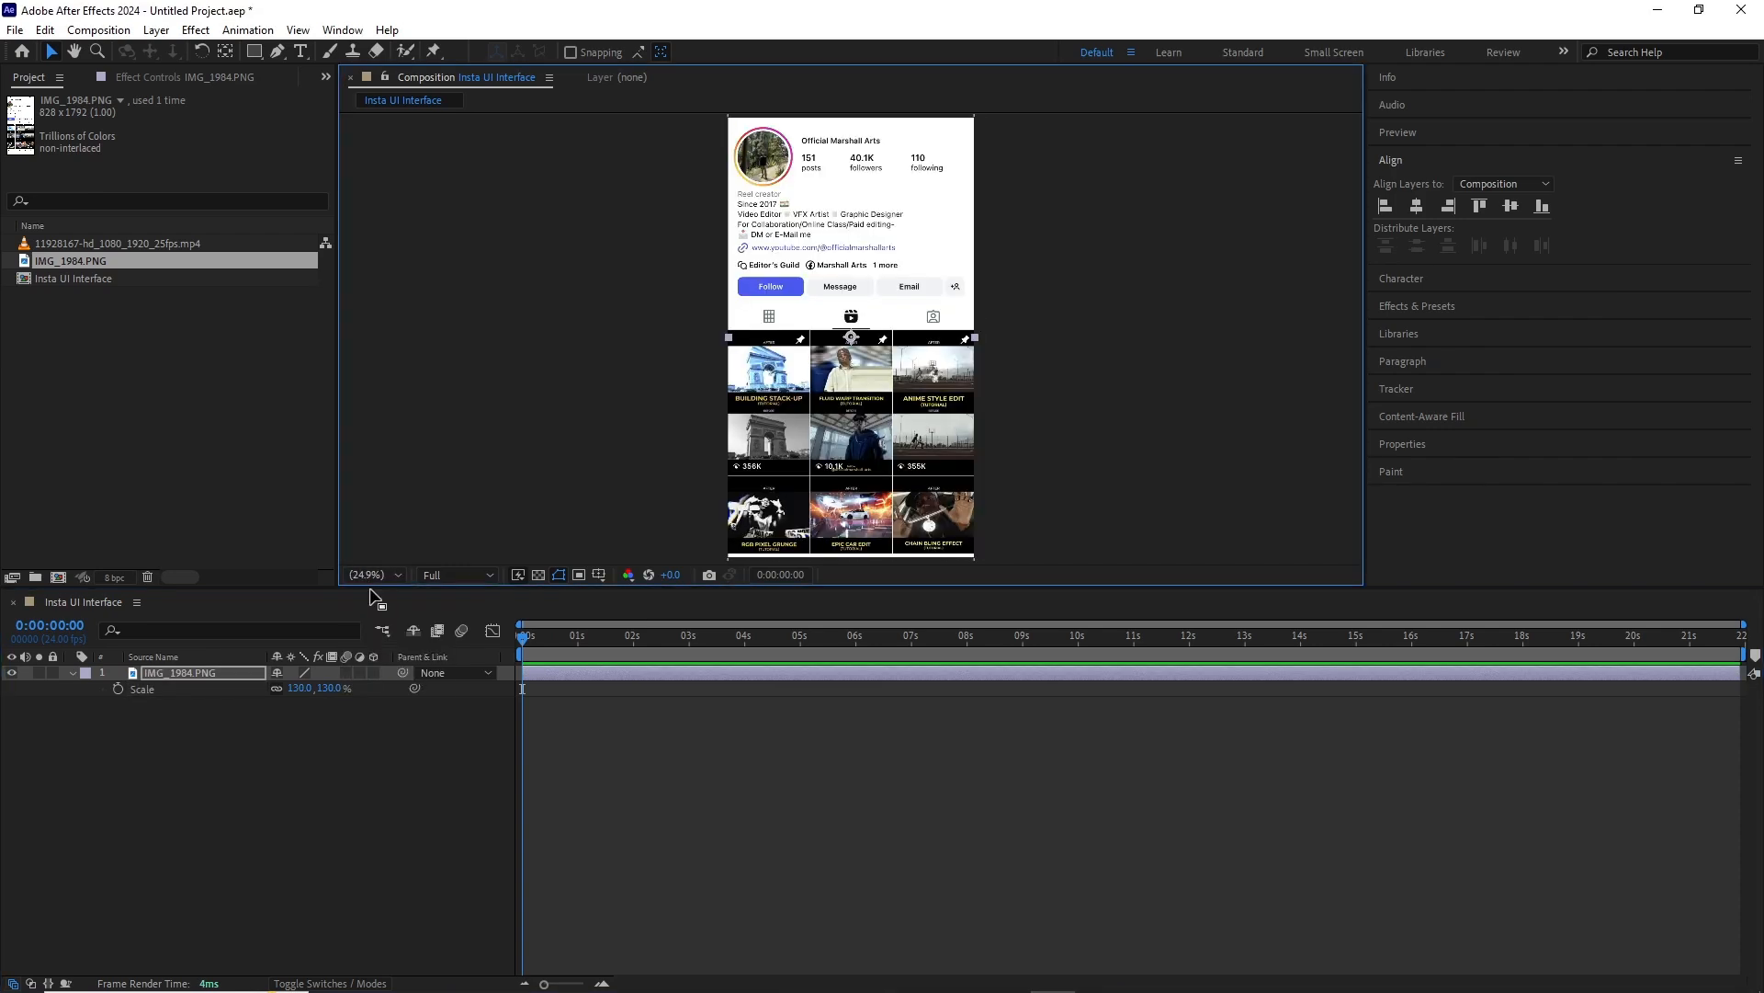
click(699, 757)
click(72, 673)
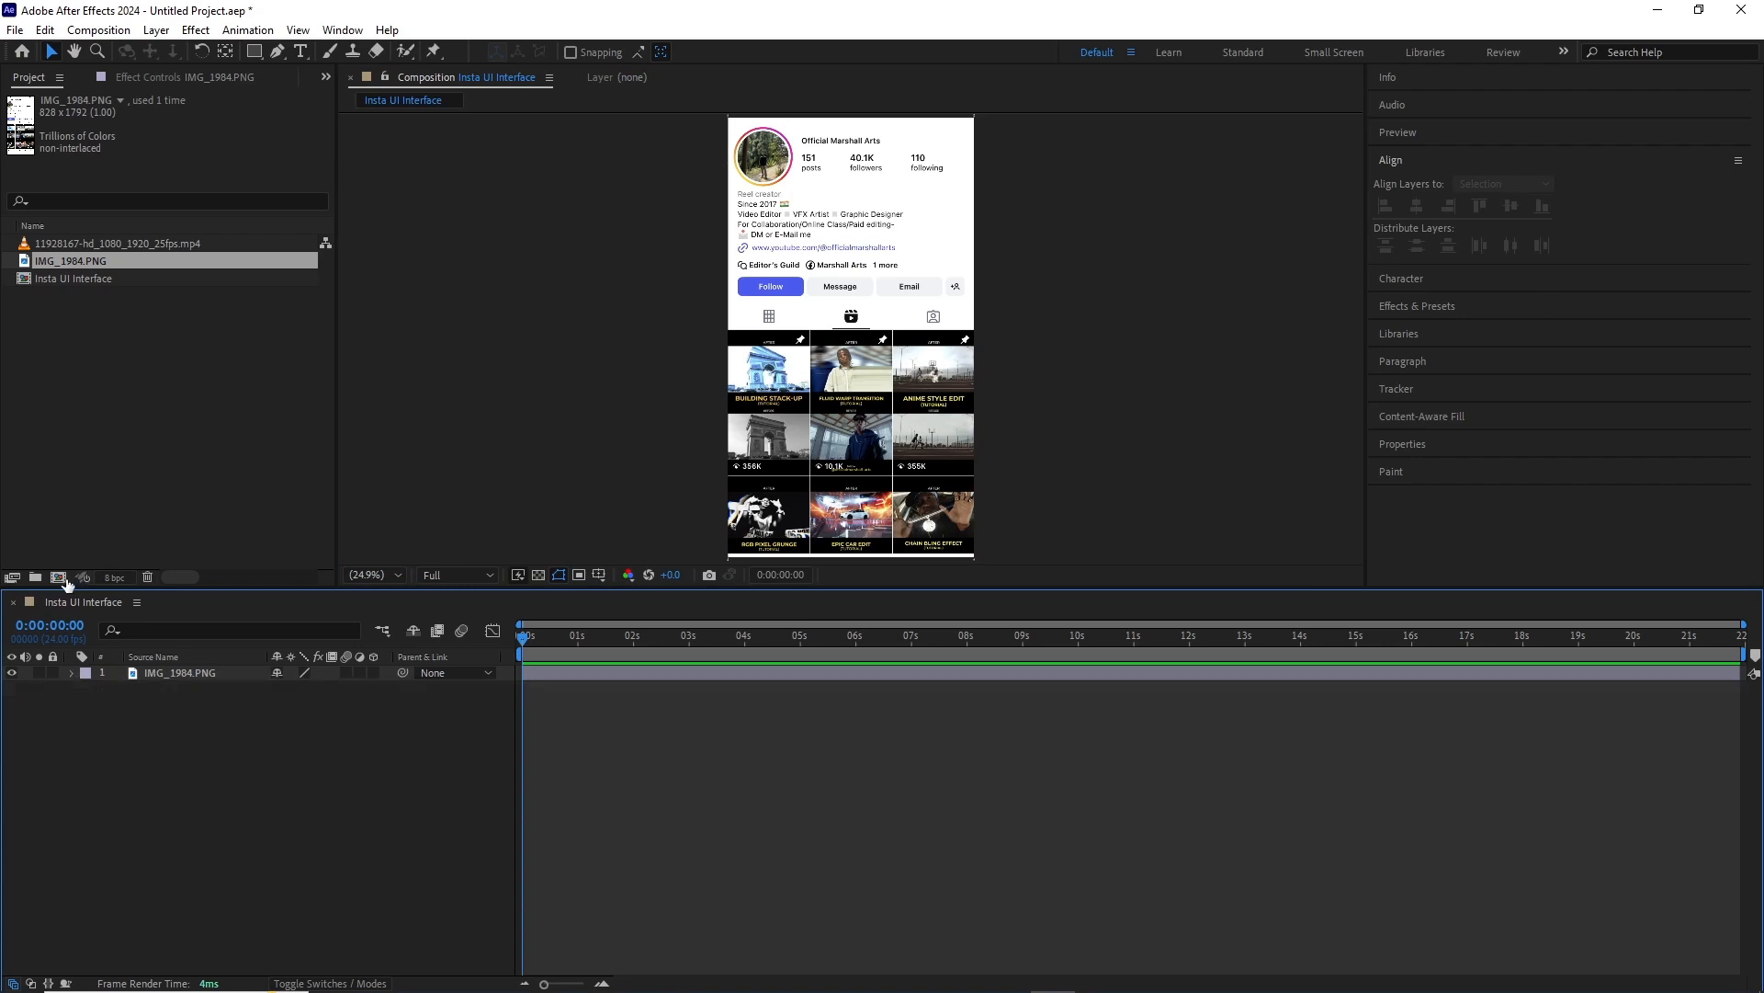
Create a new 1080 by 1920 px composition named Scene 1.
click(58, 577)
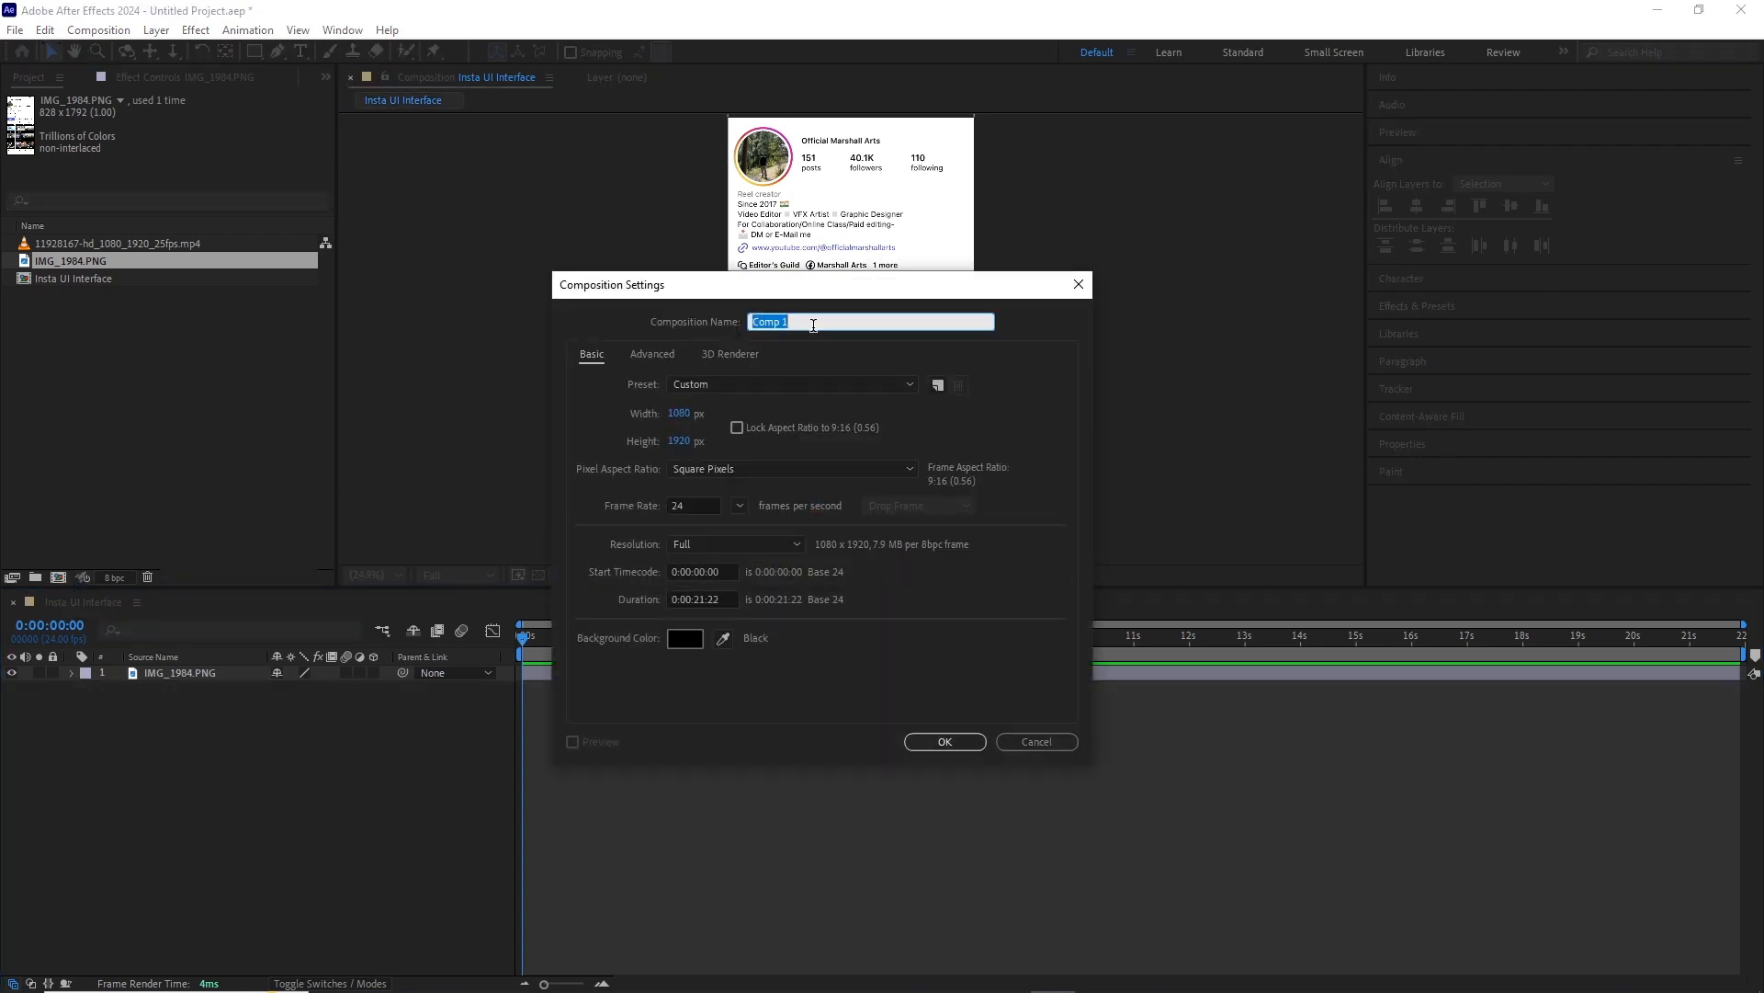
text(Scene)
click(944, 742)
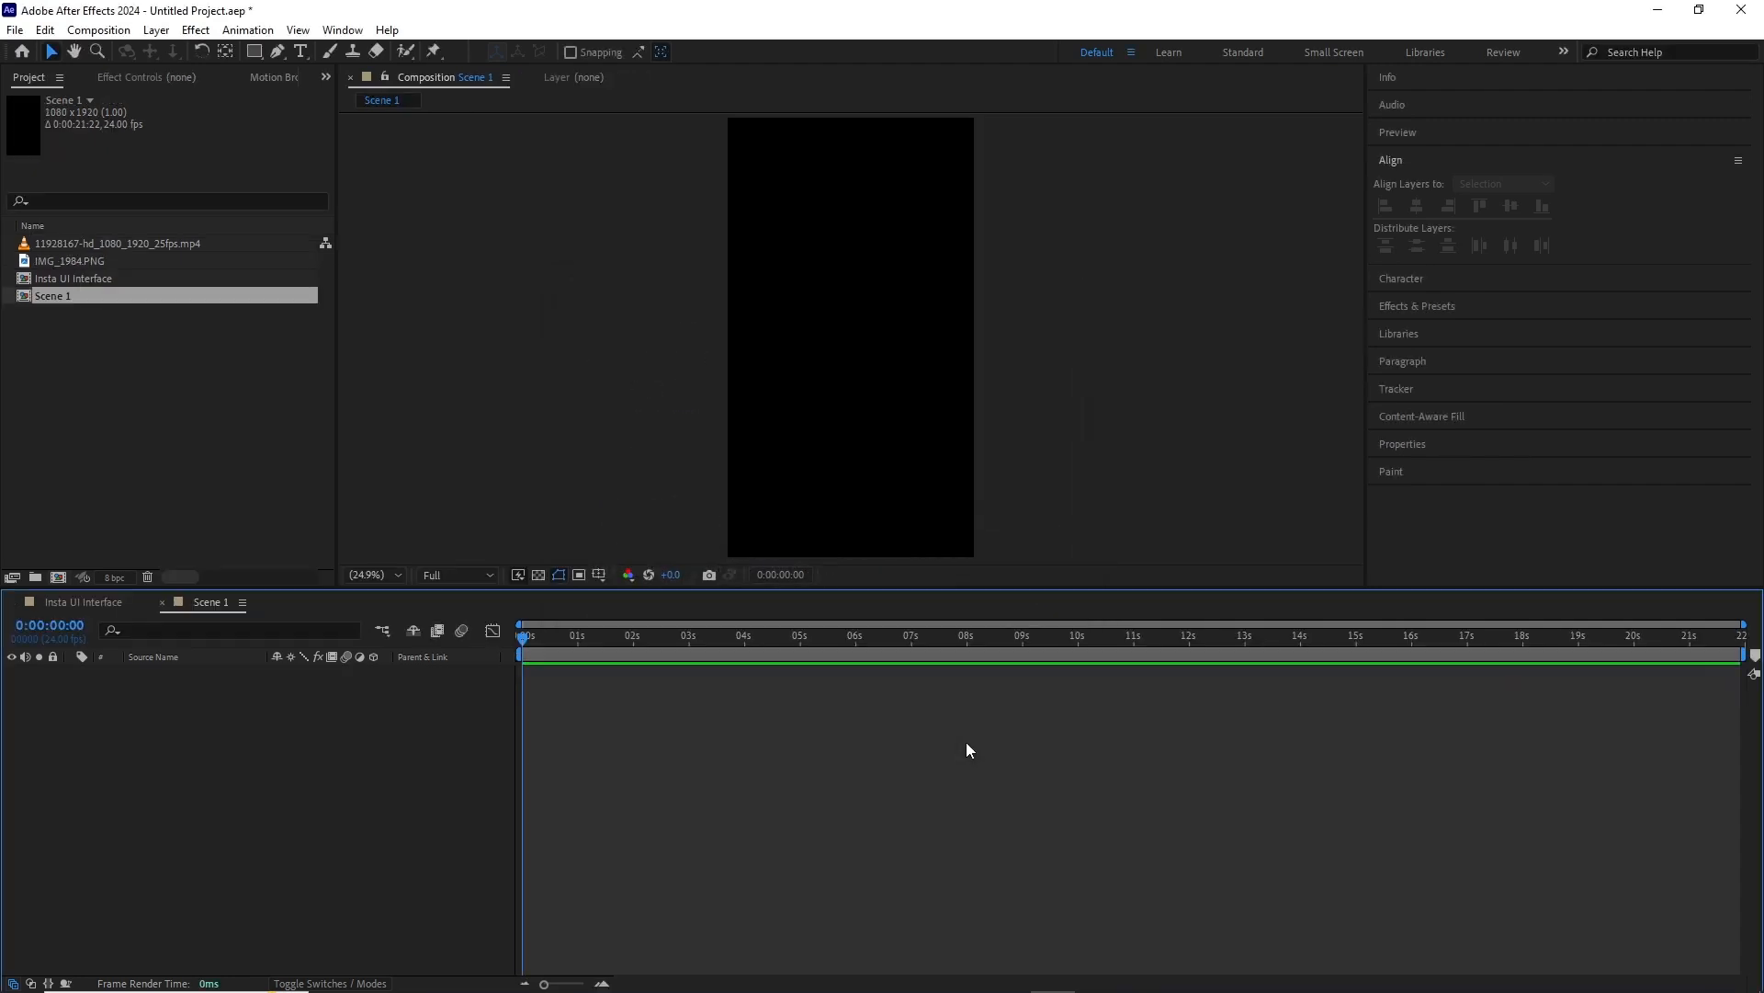
Set the skating clip's in point to 0:00:01:16 and add the trimmed clip to the Scene 1 composition.
double_click(73, 244)
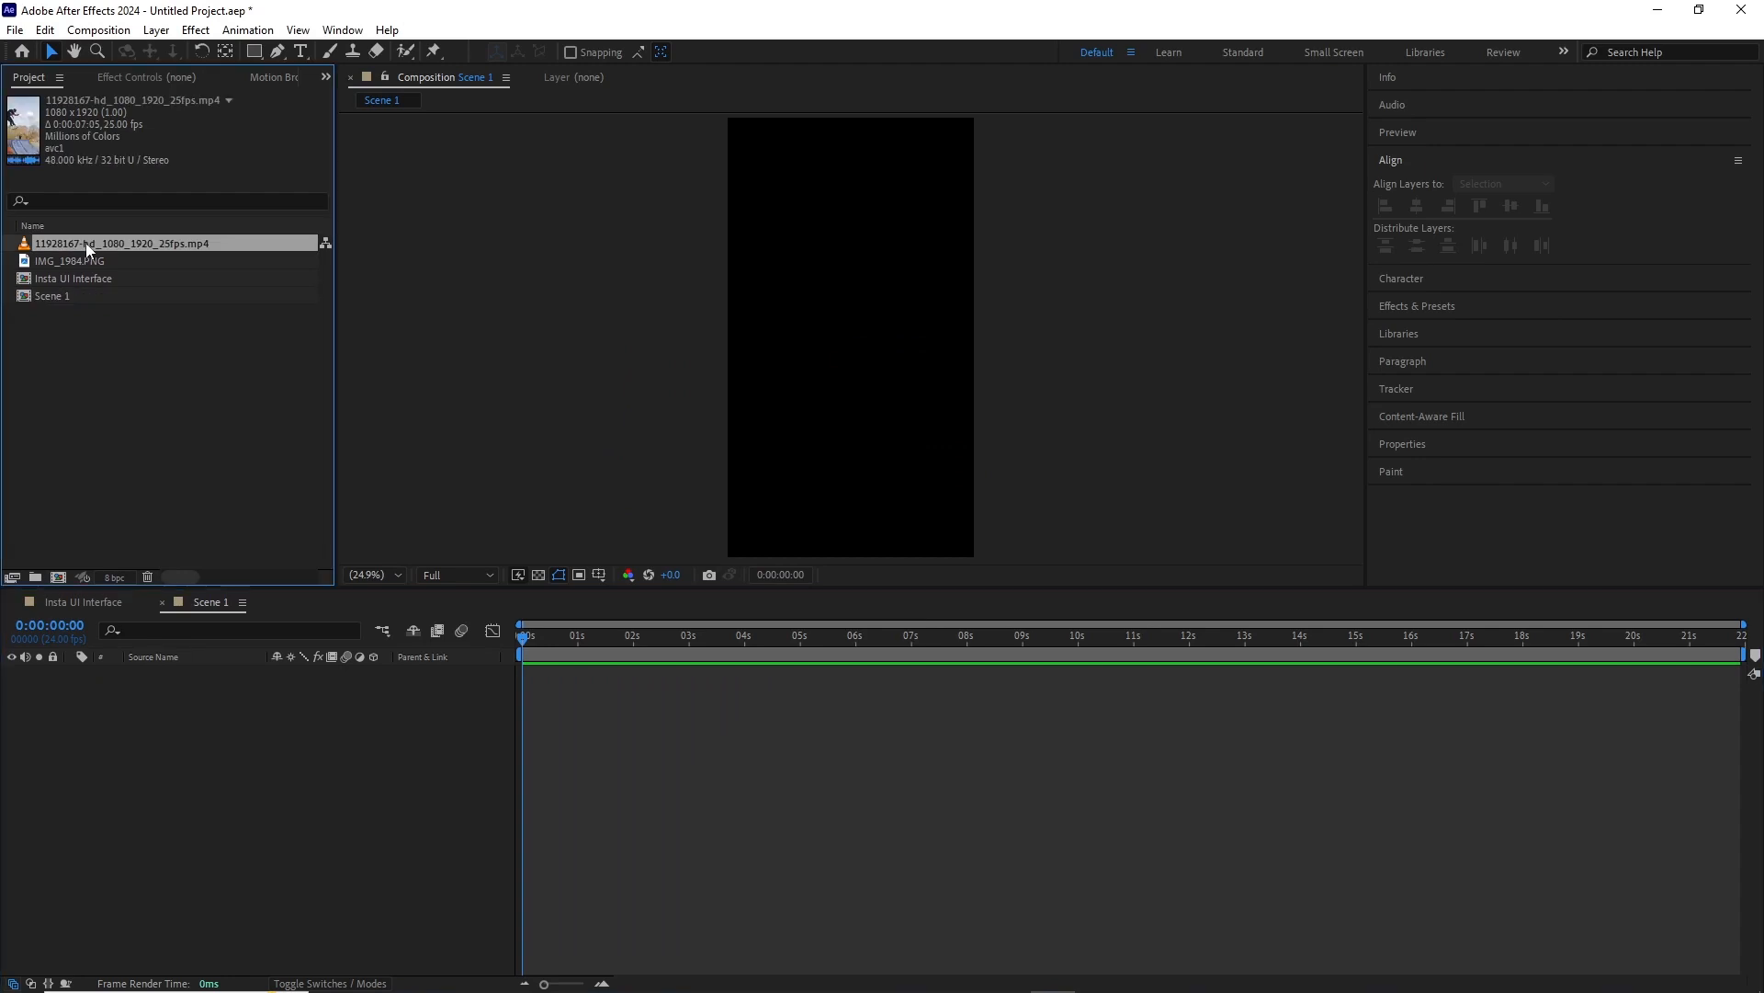
drag(441, 536, 549, 556)
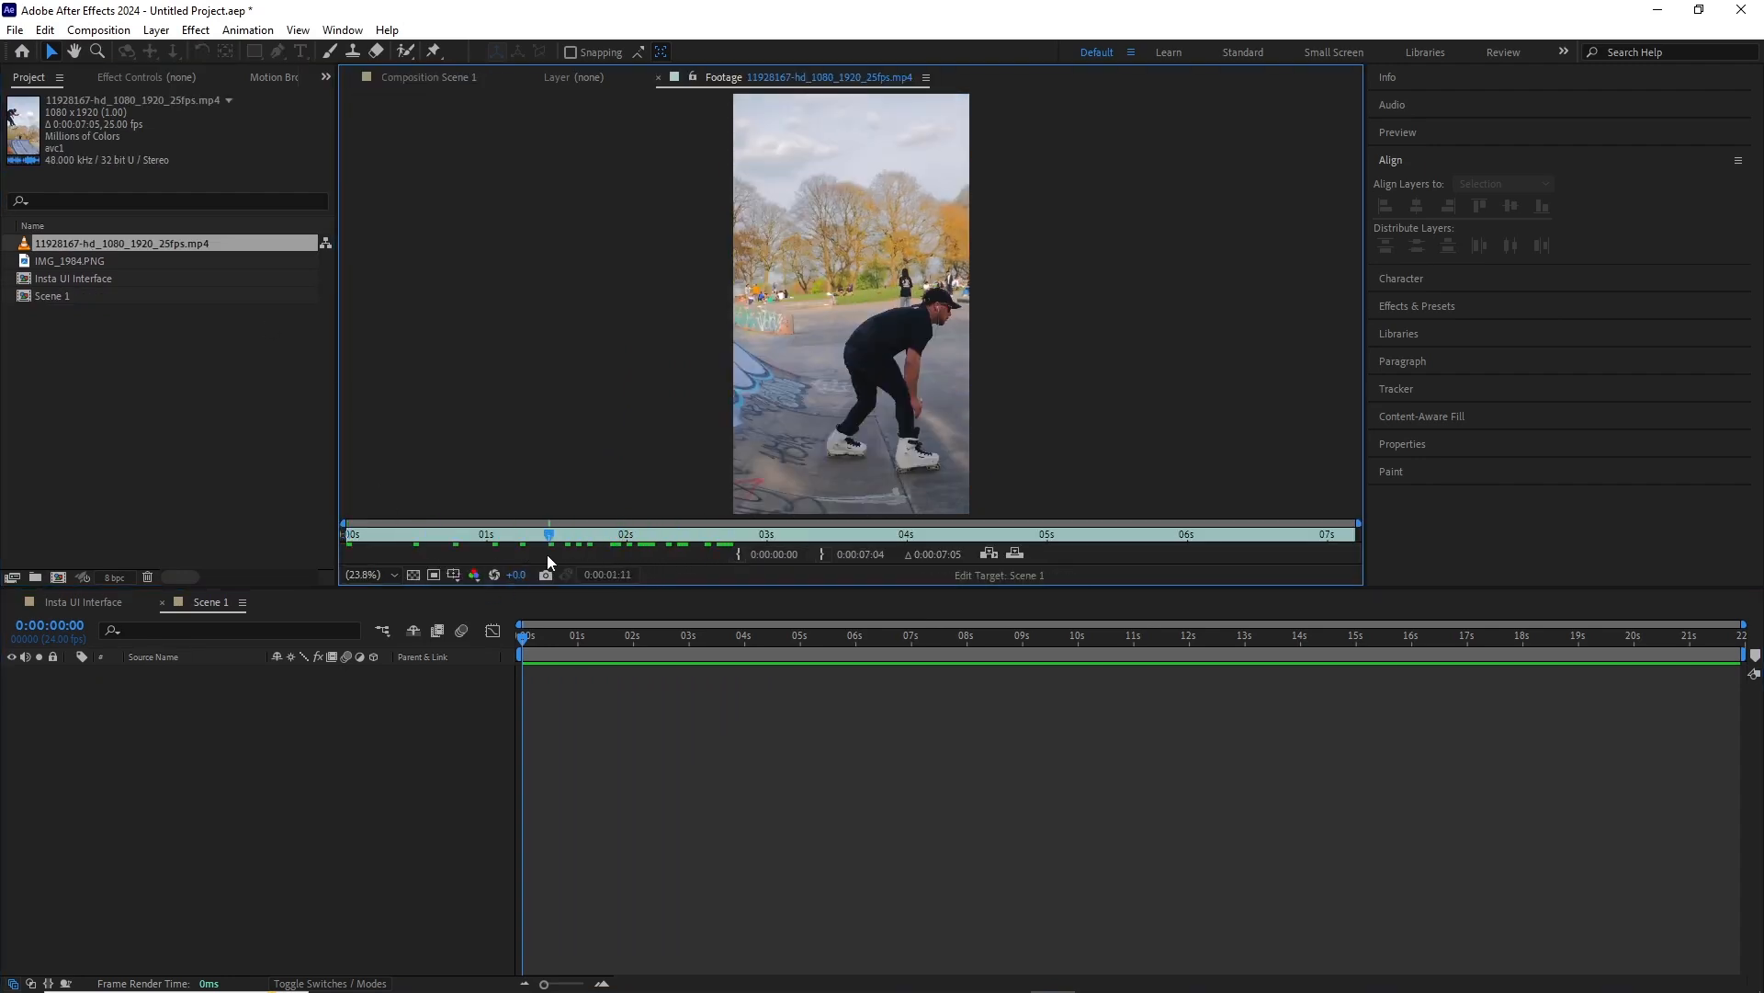
key(space)
click(738, 553)
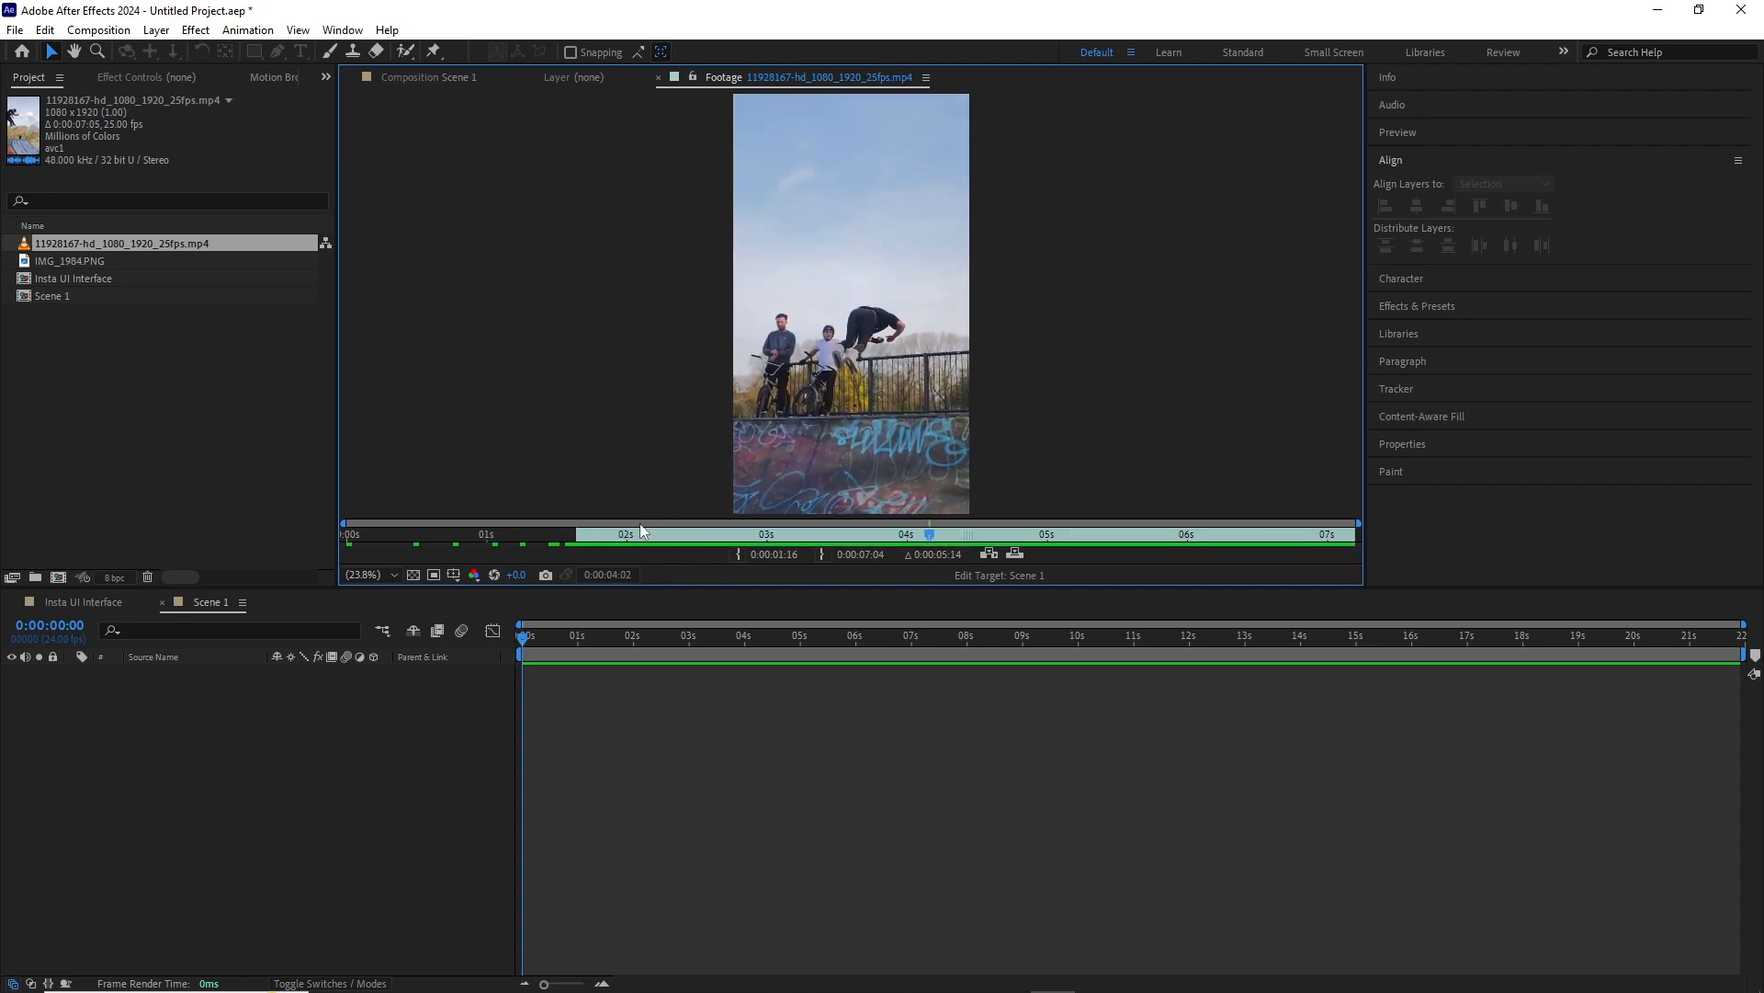
click(820, 553)
drag(77, 244, 229, 699)
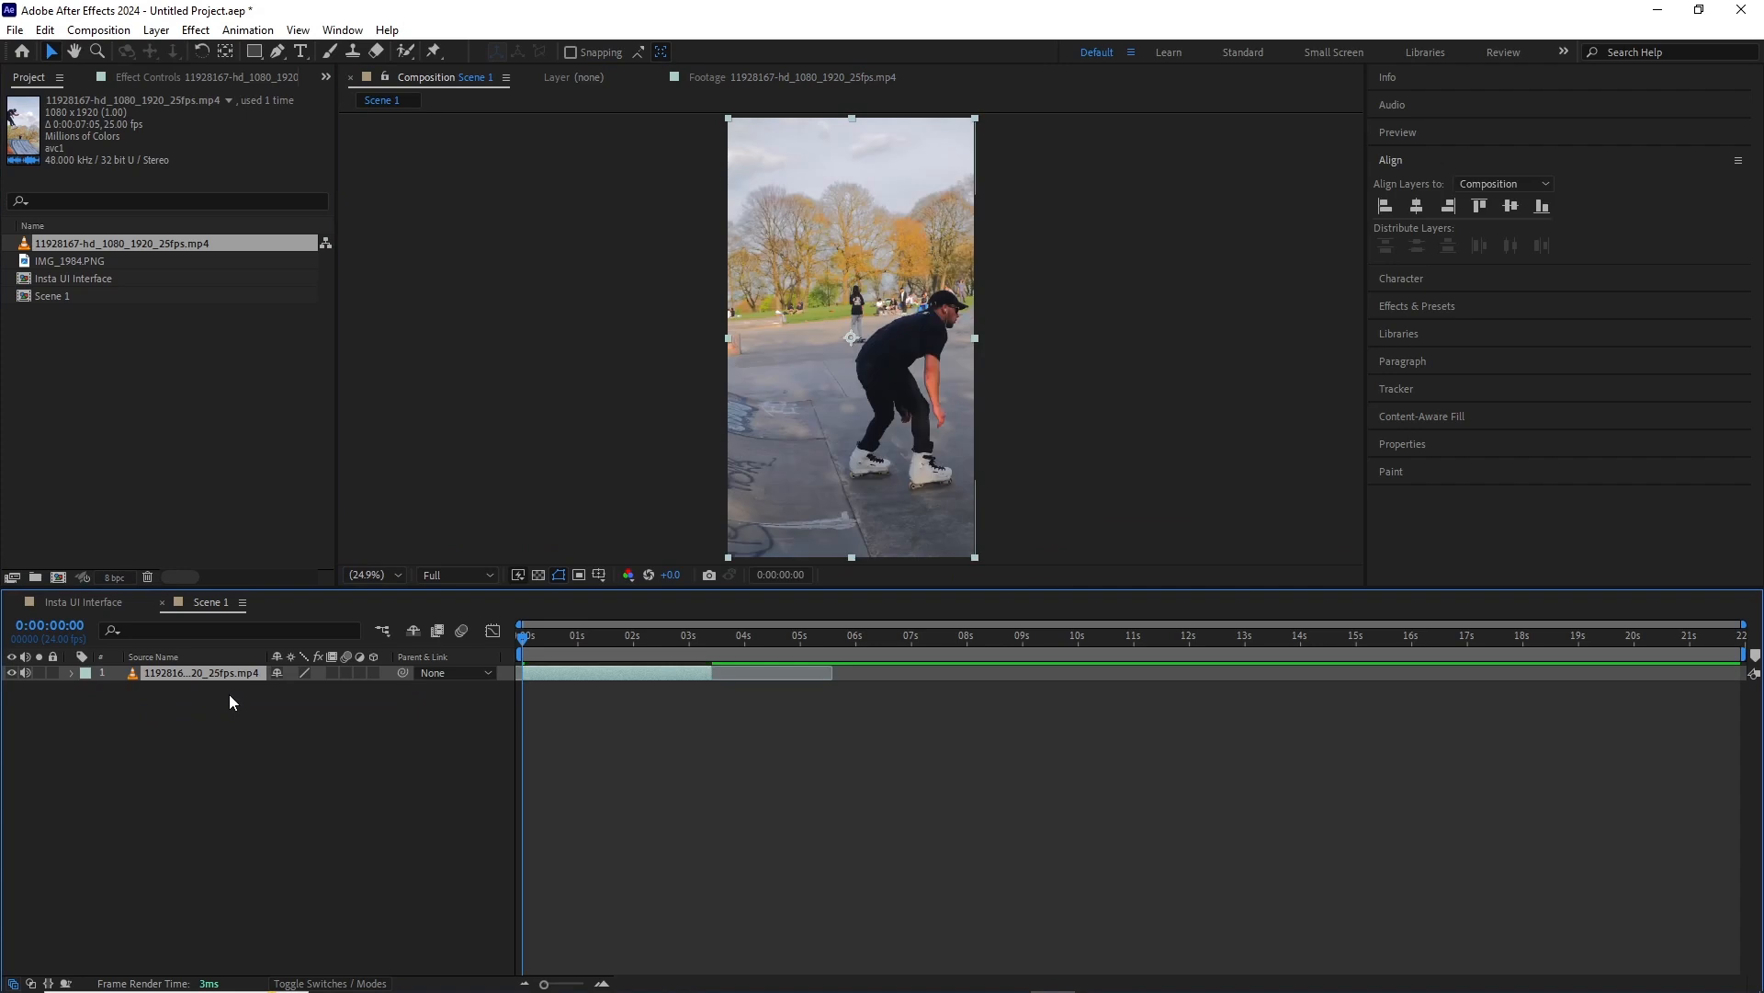
End the work area at the end of the skating clip and trim the Scene 1 composition to it.
key(space)
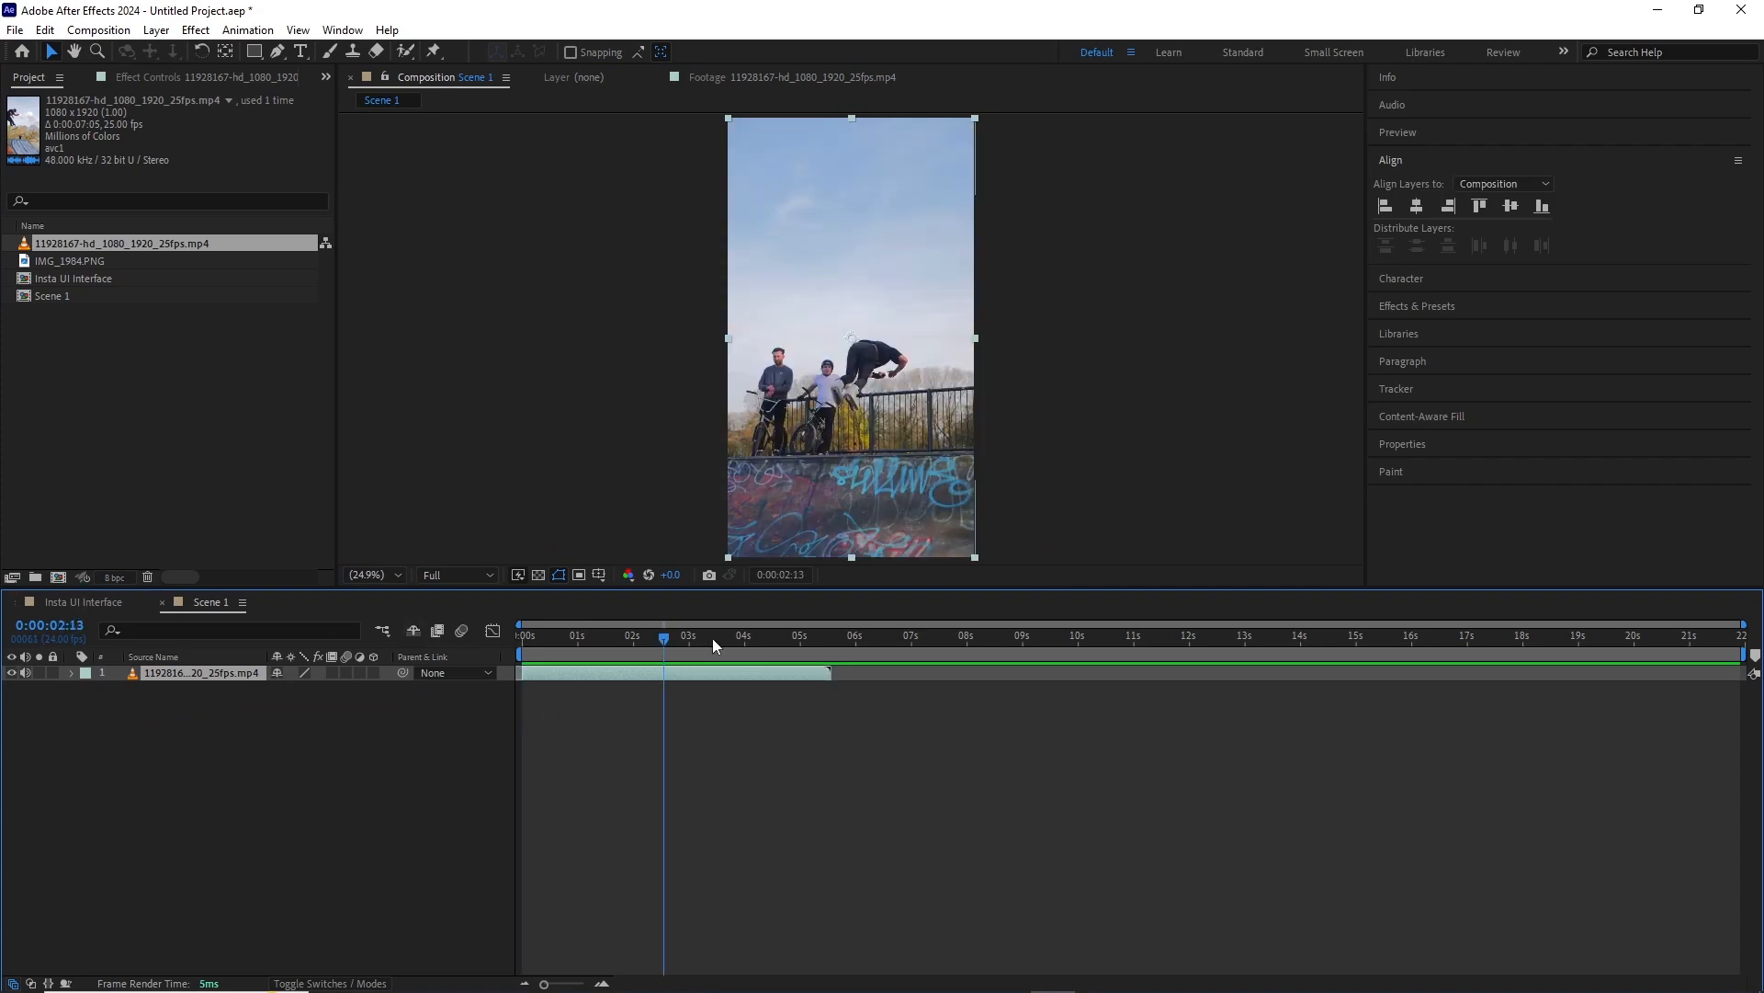
click(799, 636)
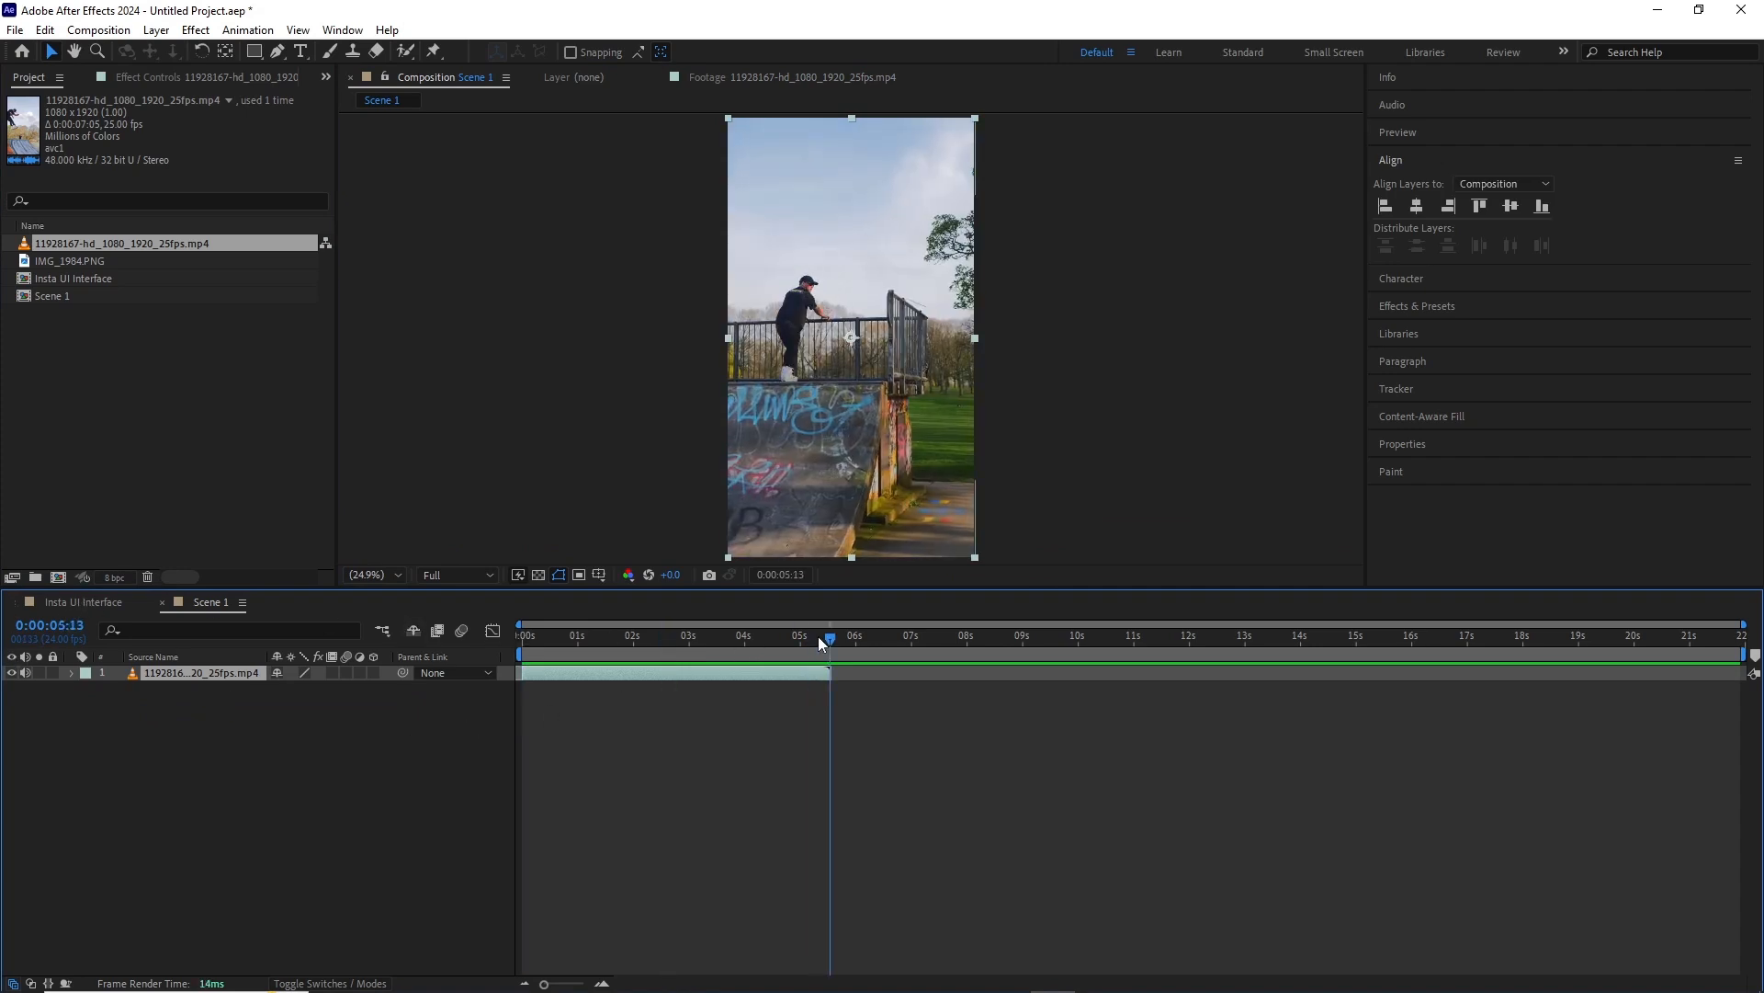
key(n)
scroll(865, 671, up, 3)
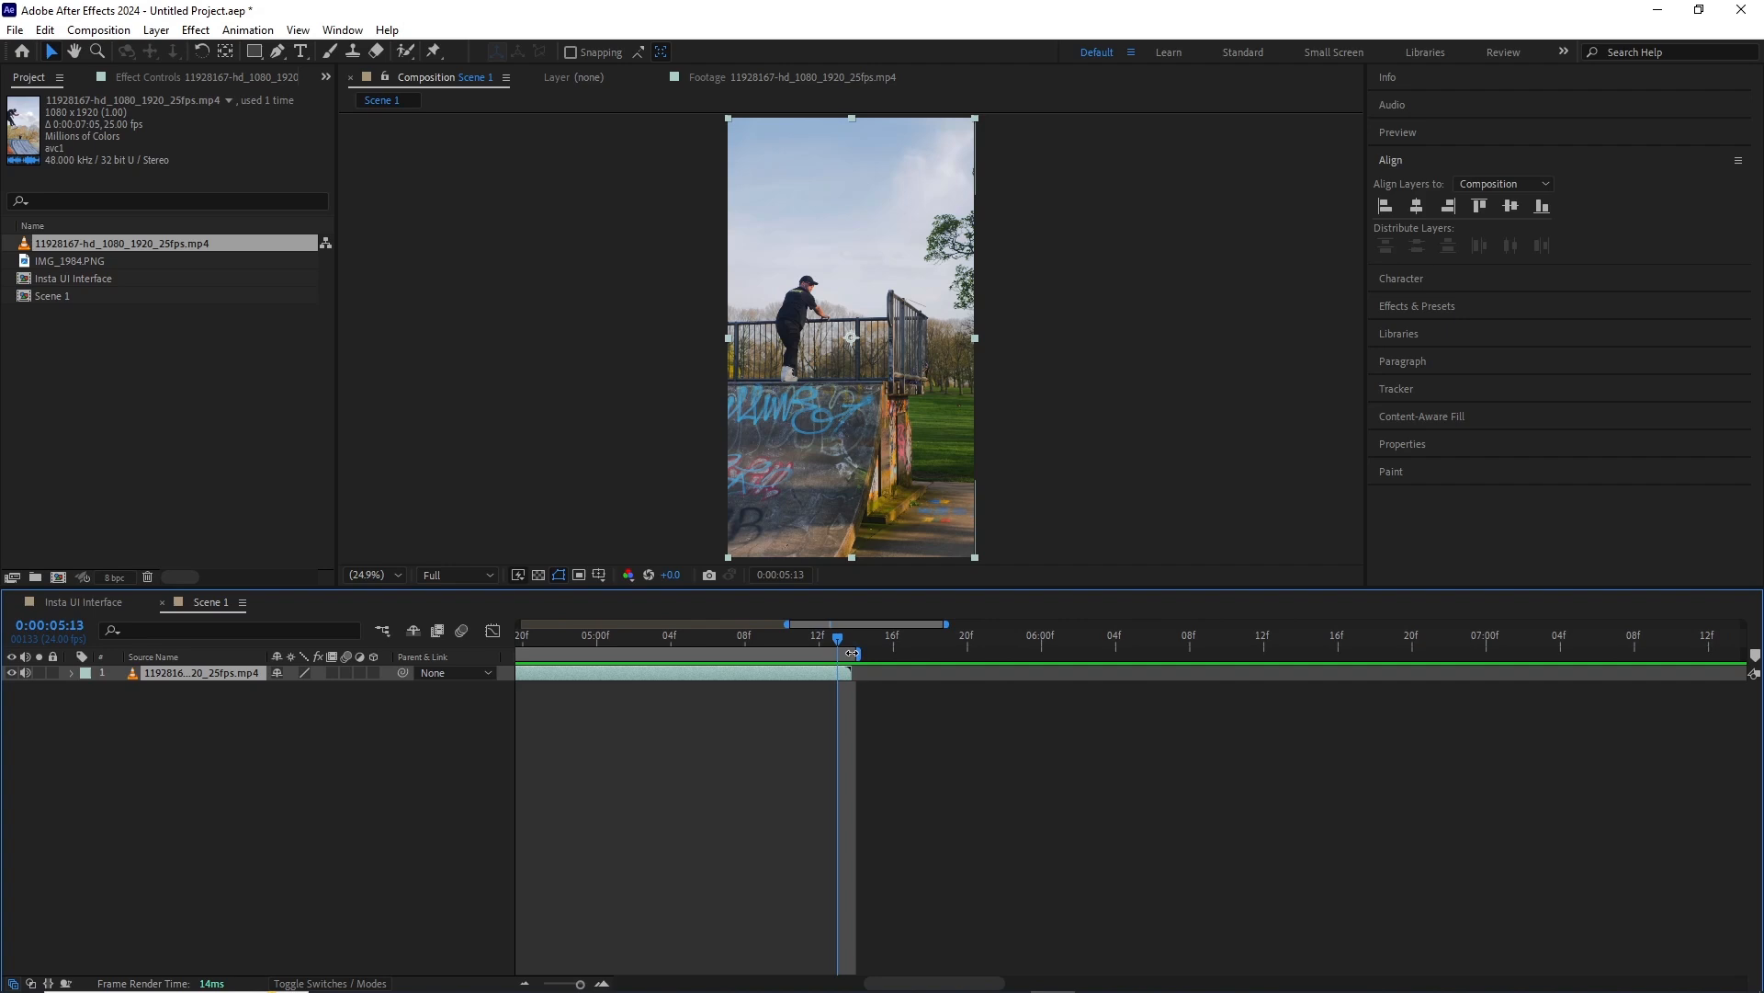
right_click(760, 653)
click(798, 705)
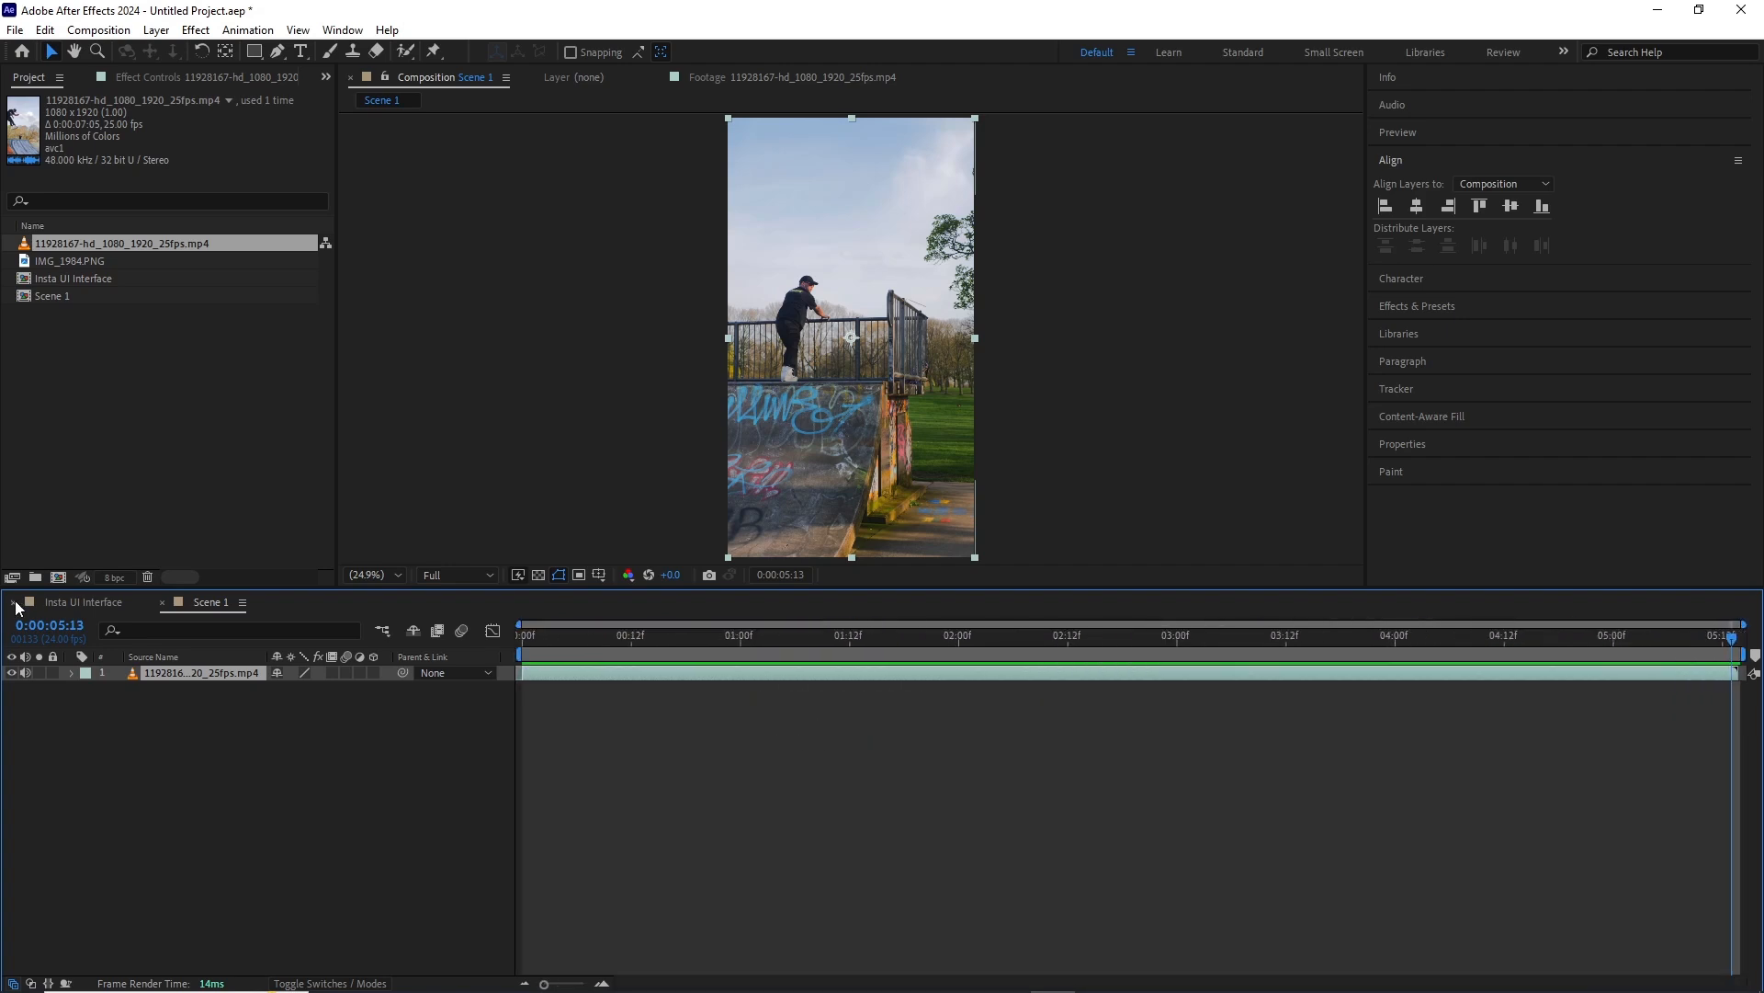
In the Insta UI Interface composition, set the Rectangle tool to a solid fill and no stroke with no layer selected.
click(83, 602)
click(593, 672)
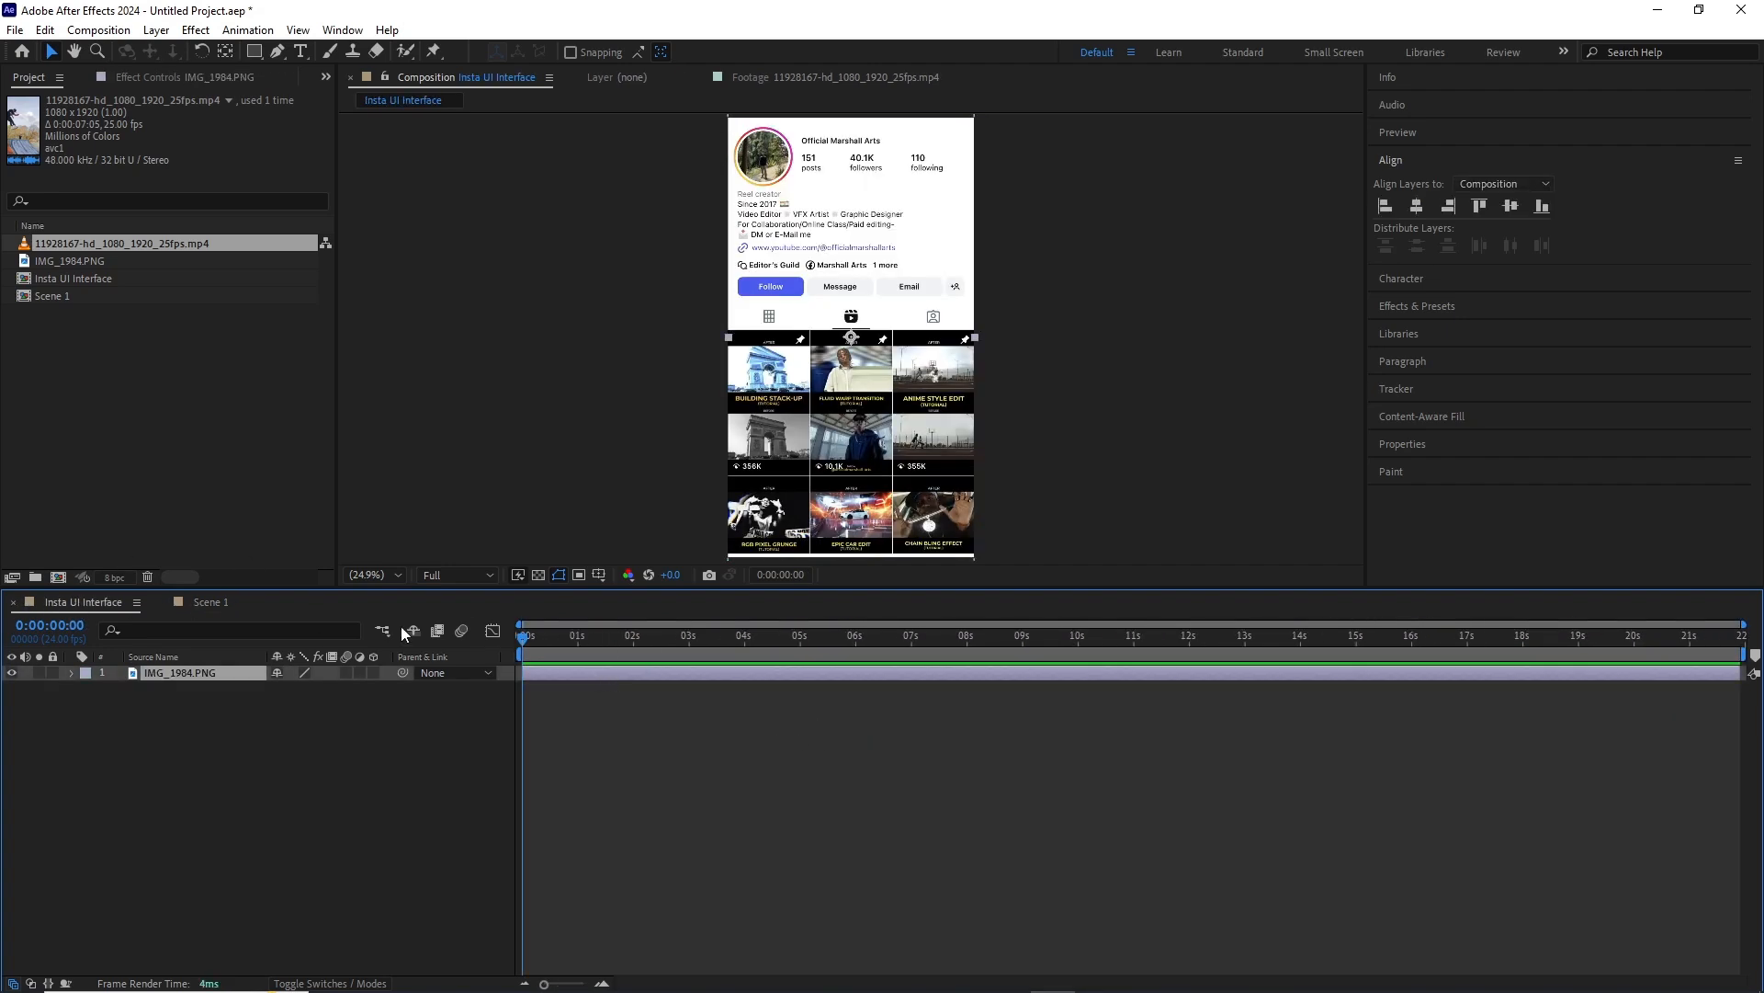
drag(262, 53, 338, 70)
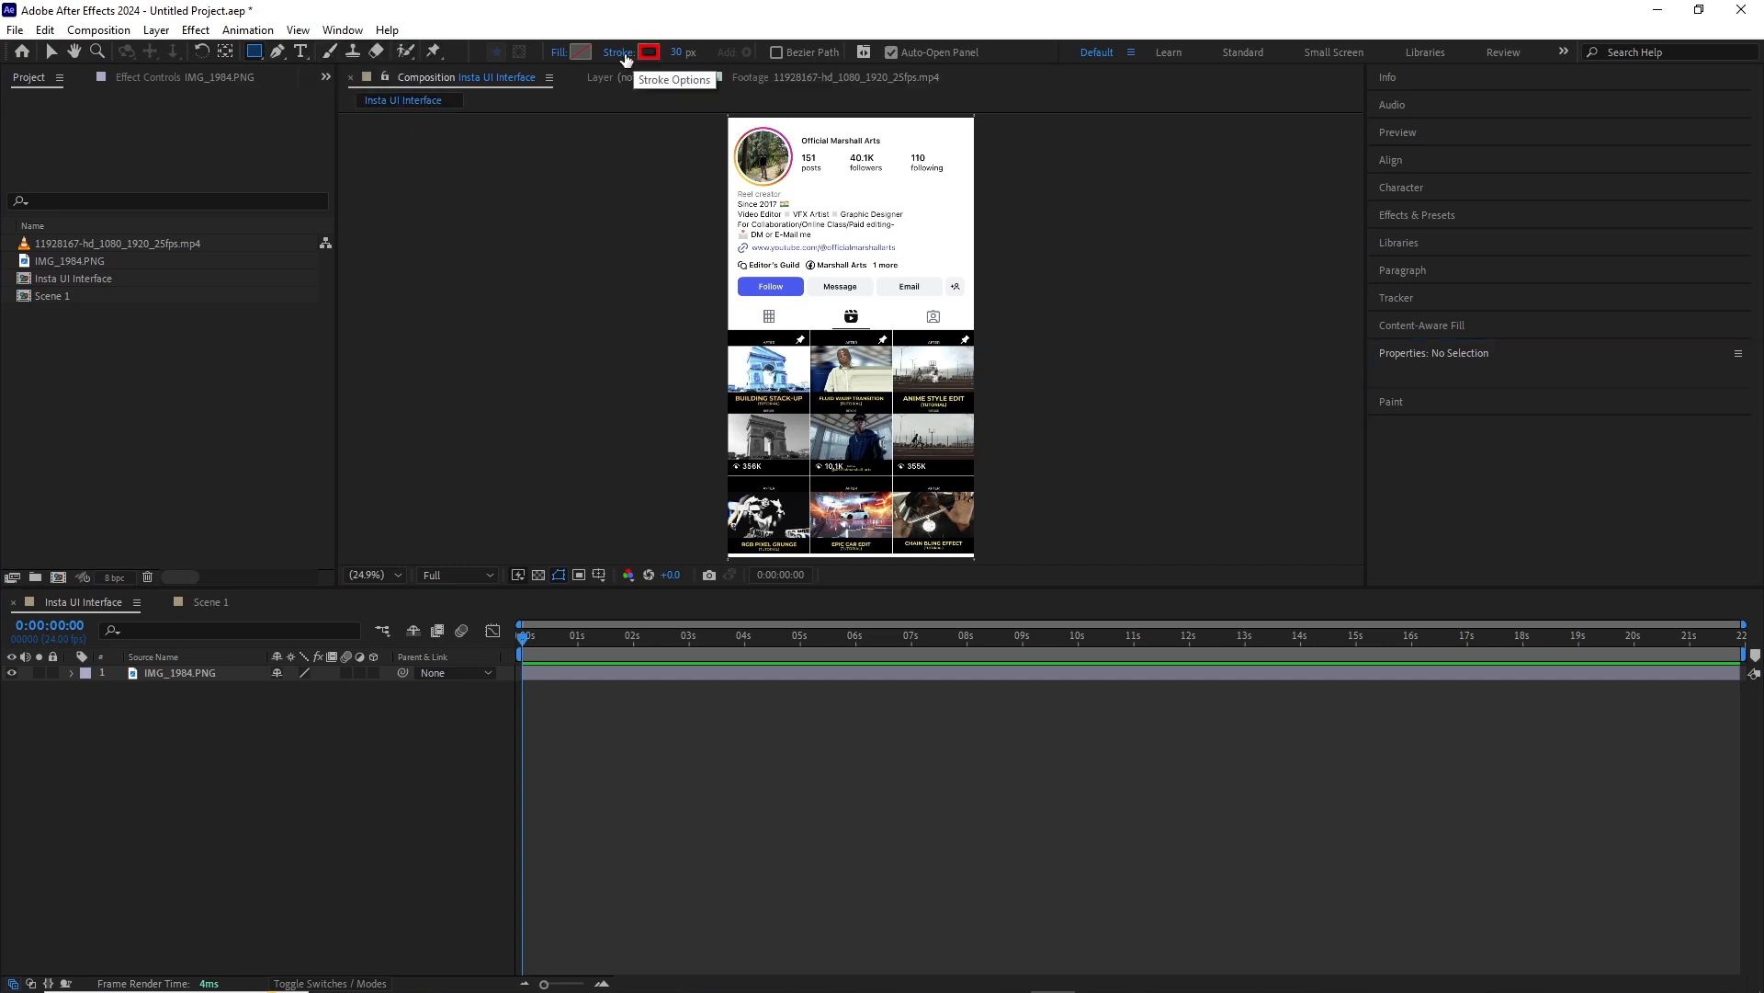
click(646, 51)
click(789, 454)
click(851, 560)
click(561, 52)
click(820, 453)
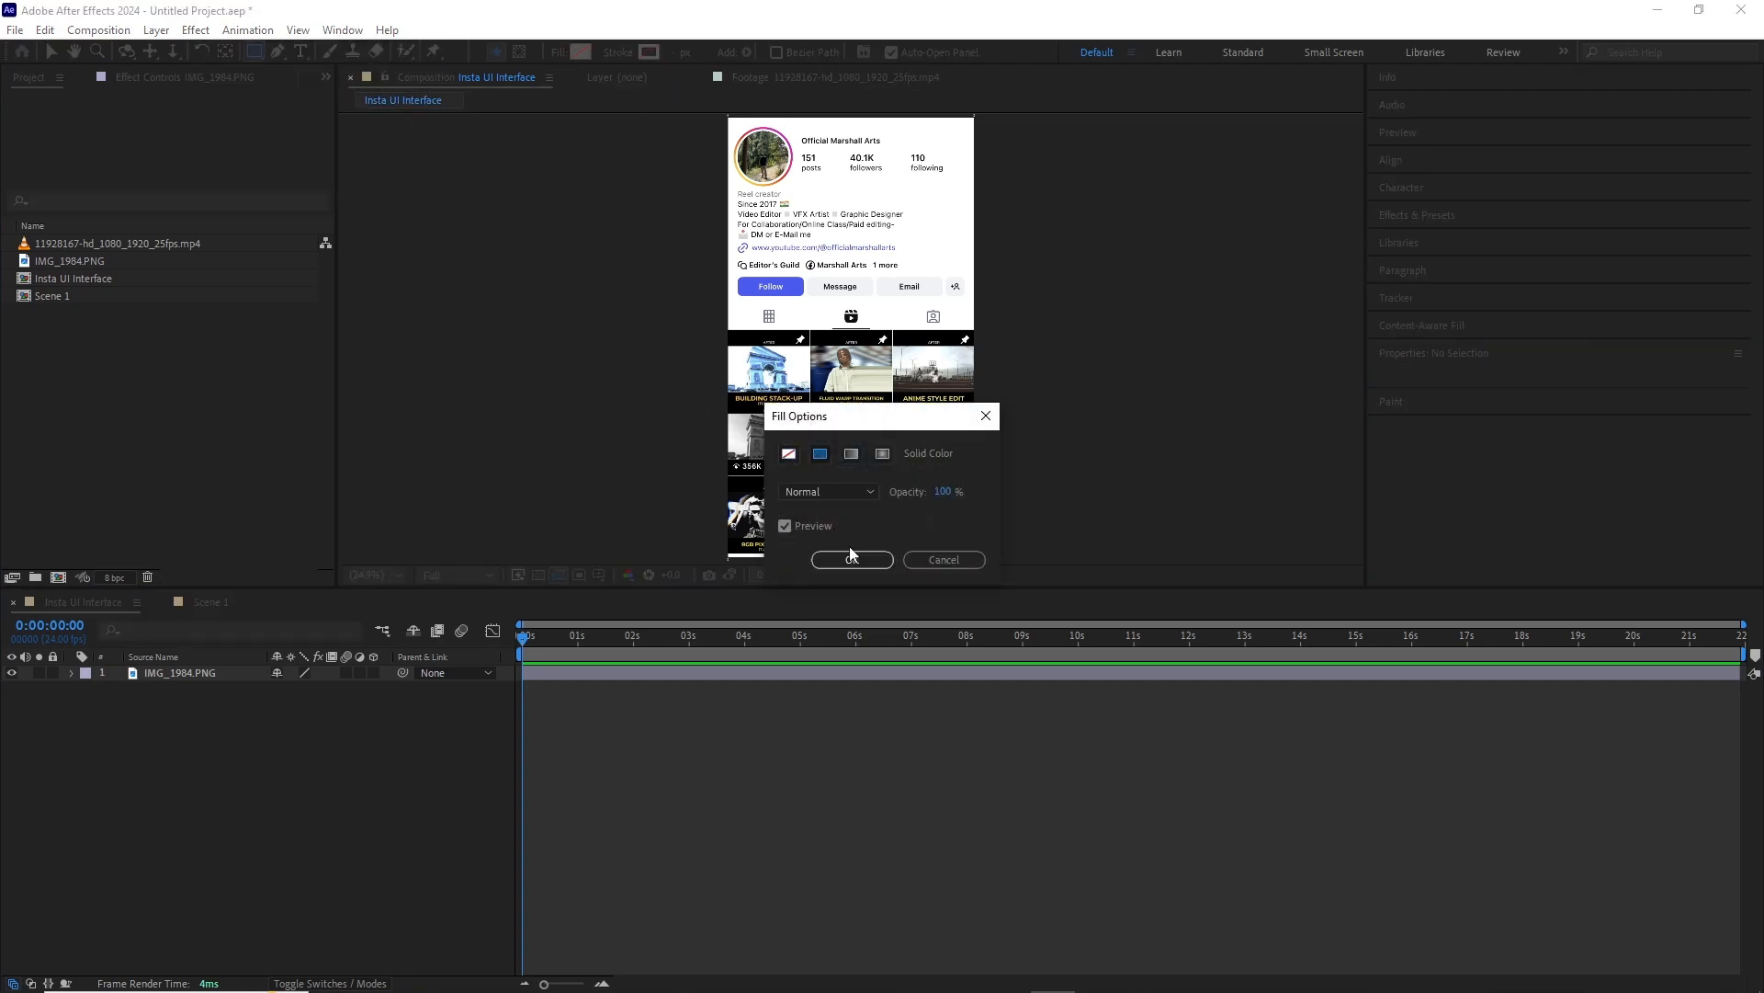
click(852, 559)
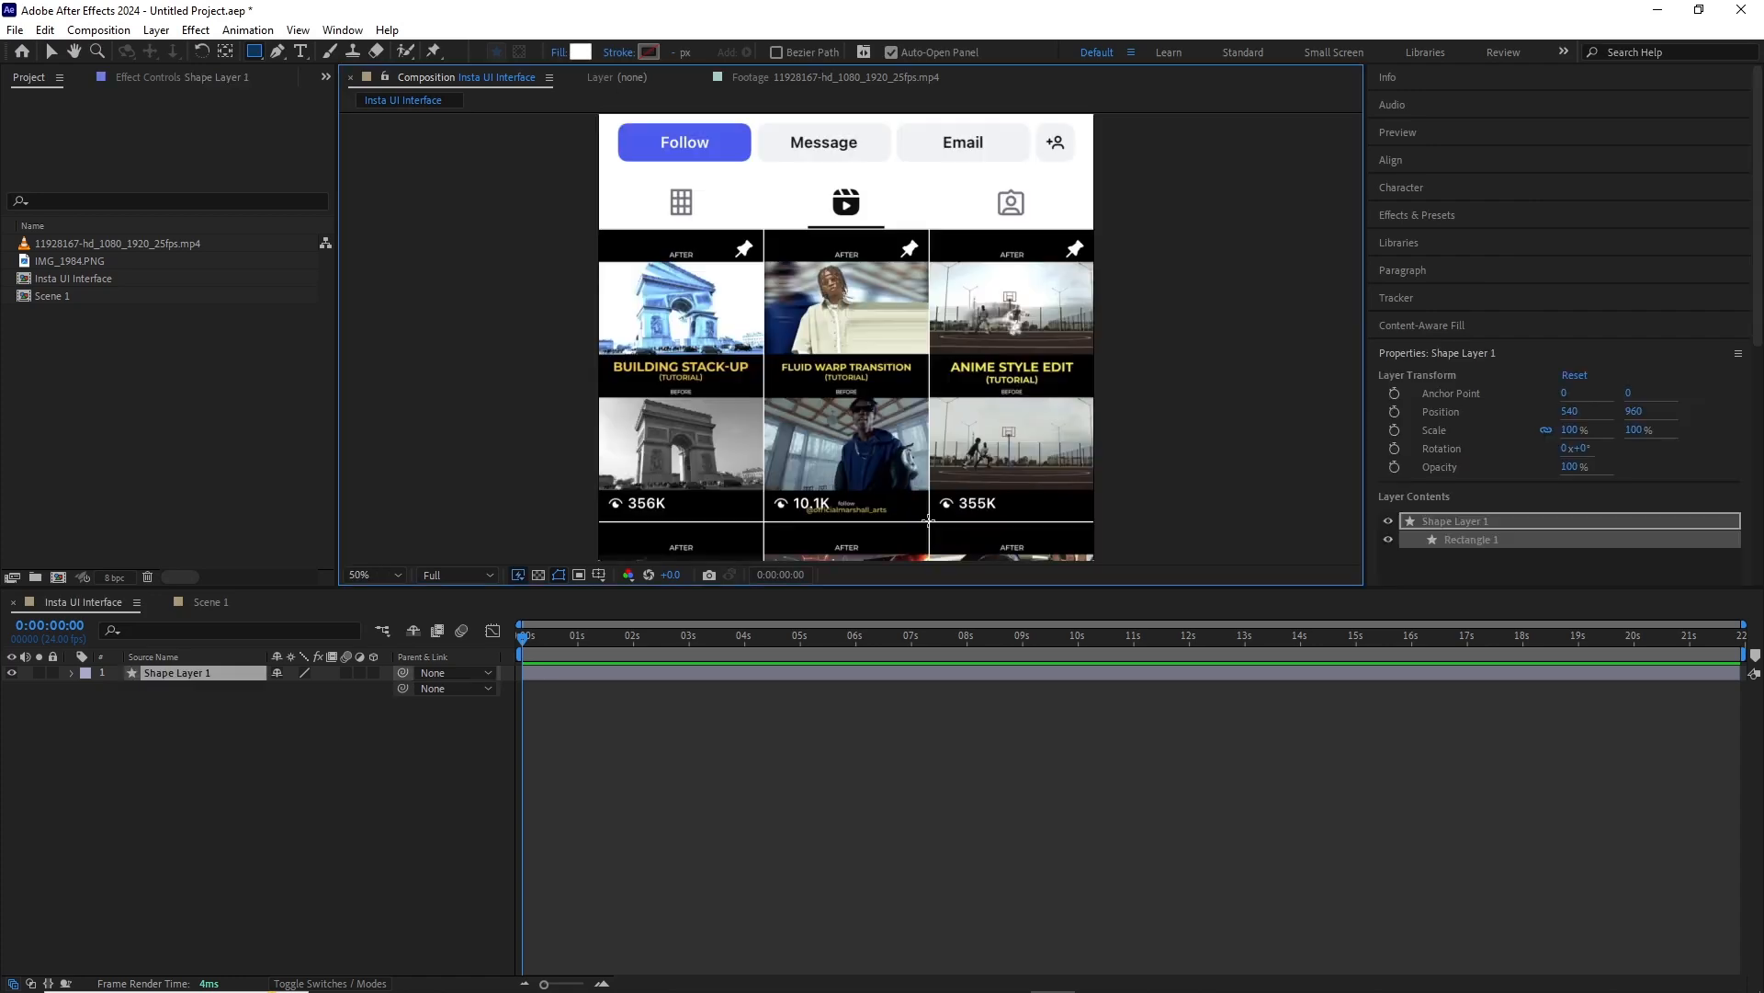
Draw a white rectangle exactly covering the middle reel thumbnail in the first row of the profile grid.
drag(928, 521, 765, 228)
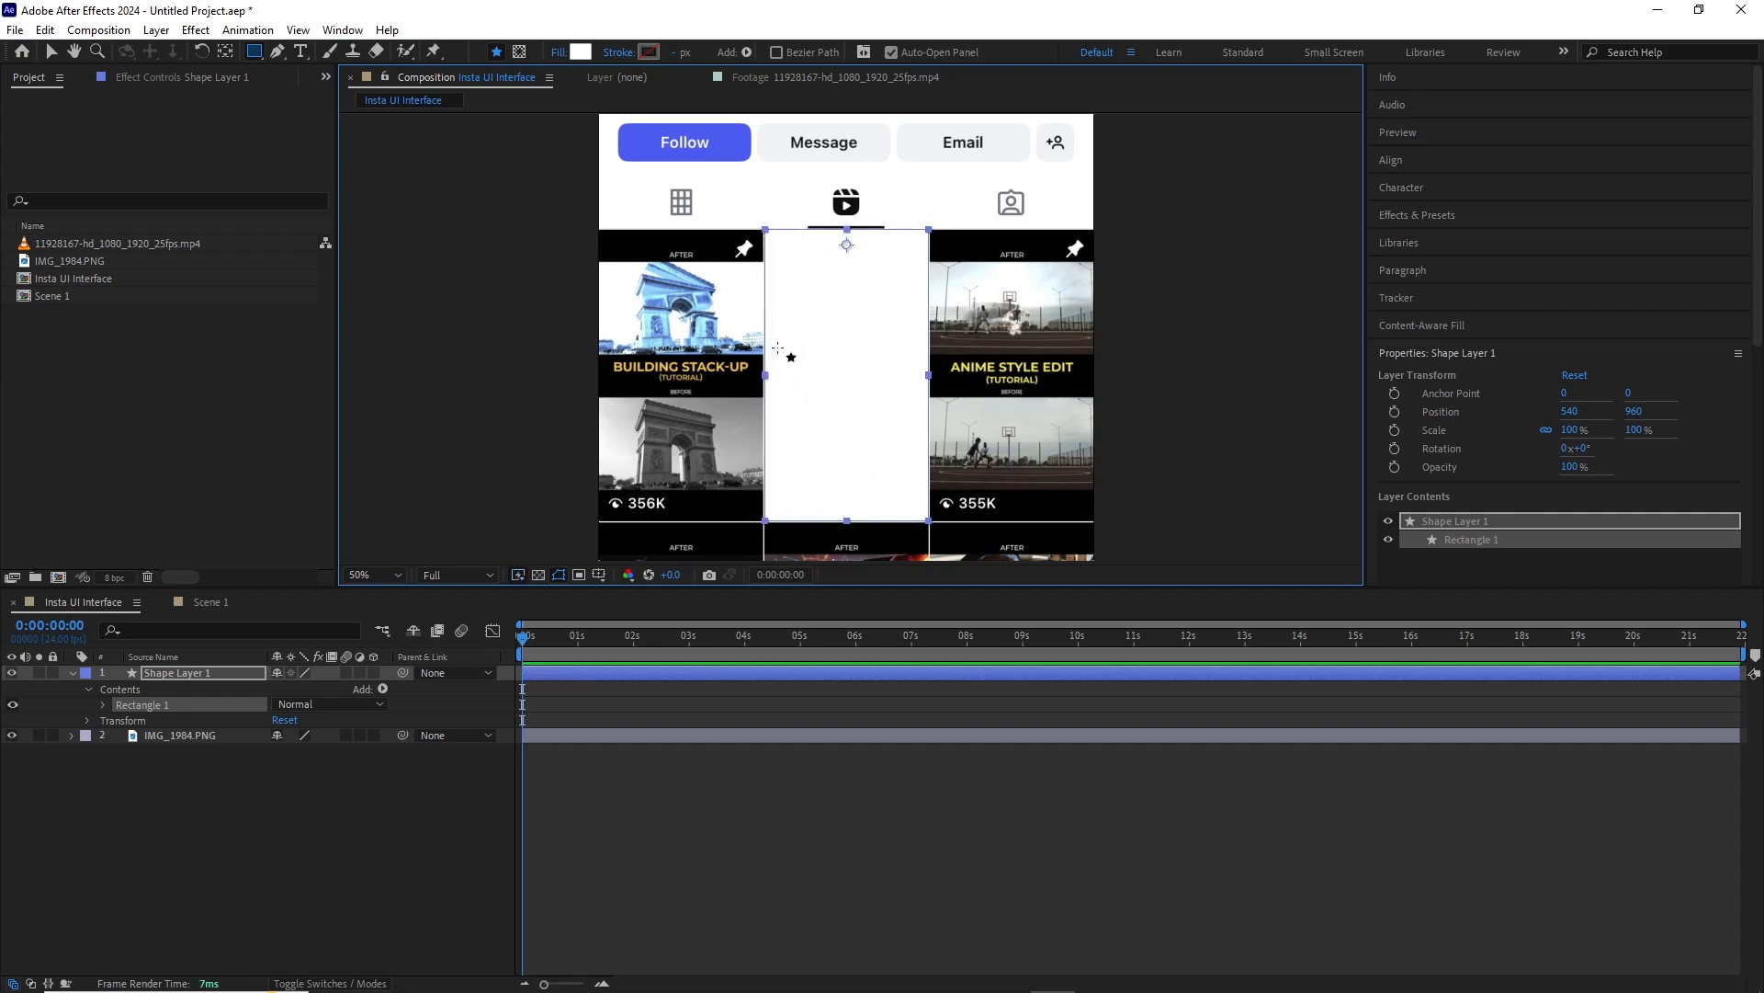
click(903, 693)
key(v)
click(72, 672)
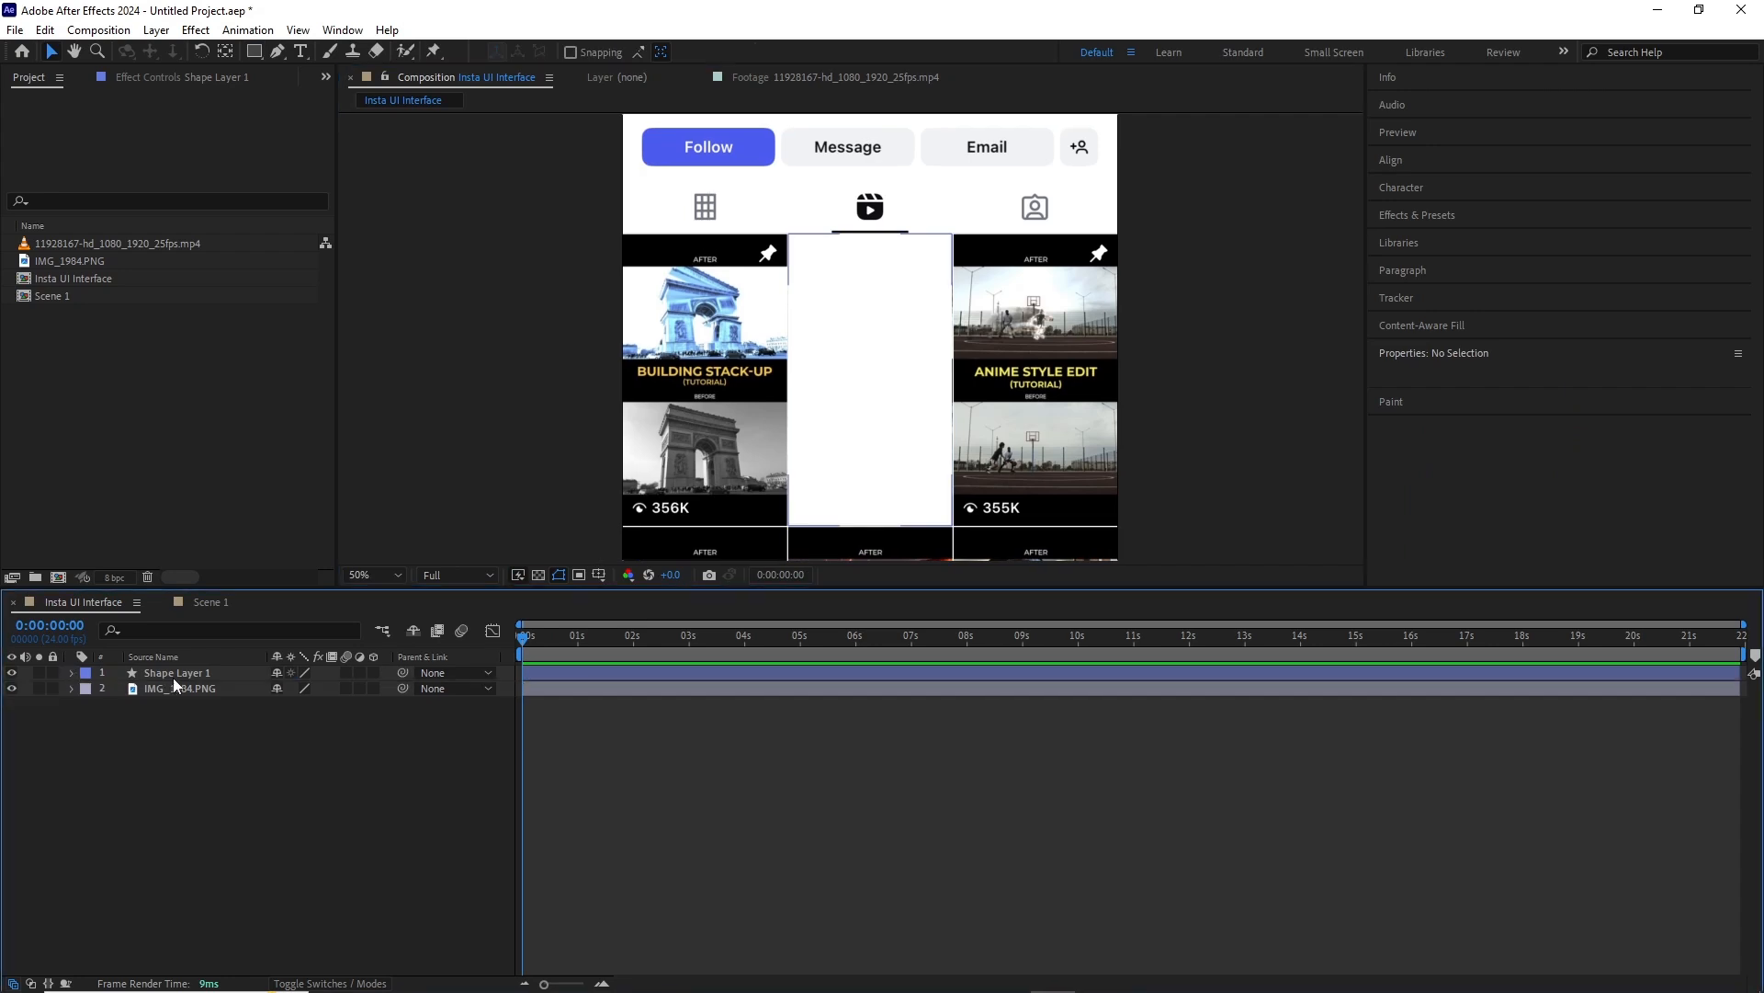
Center the anchor point of Shape Layer 1 within its rectangle.
click(174, 672)
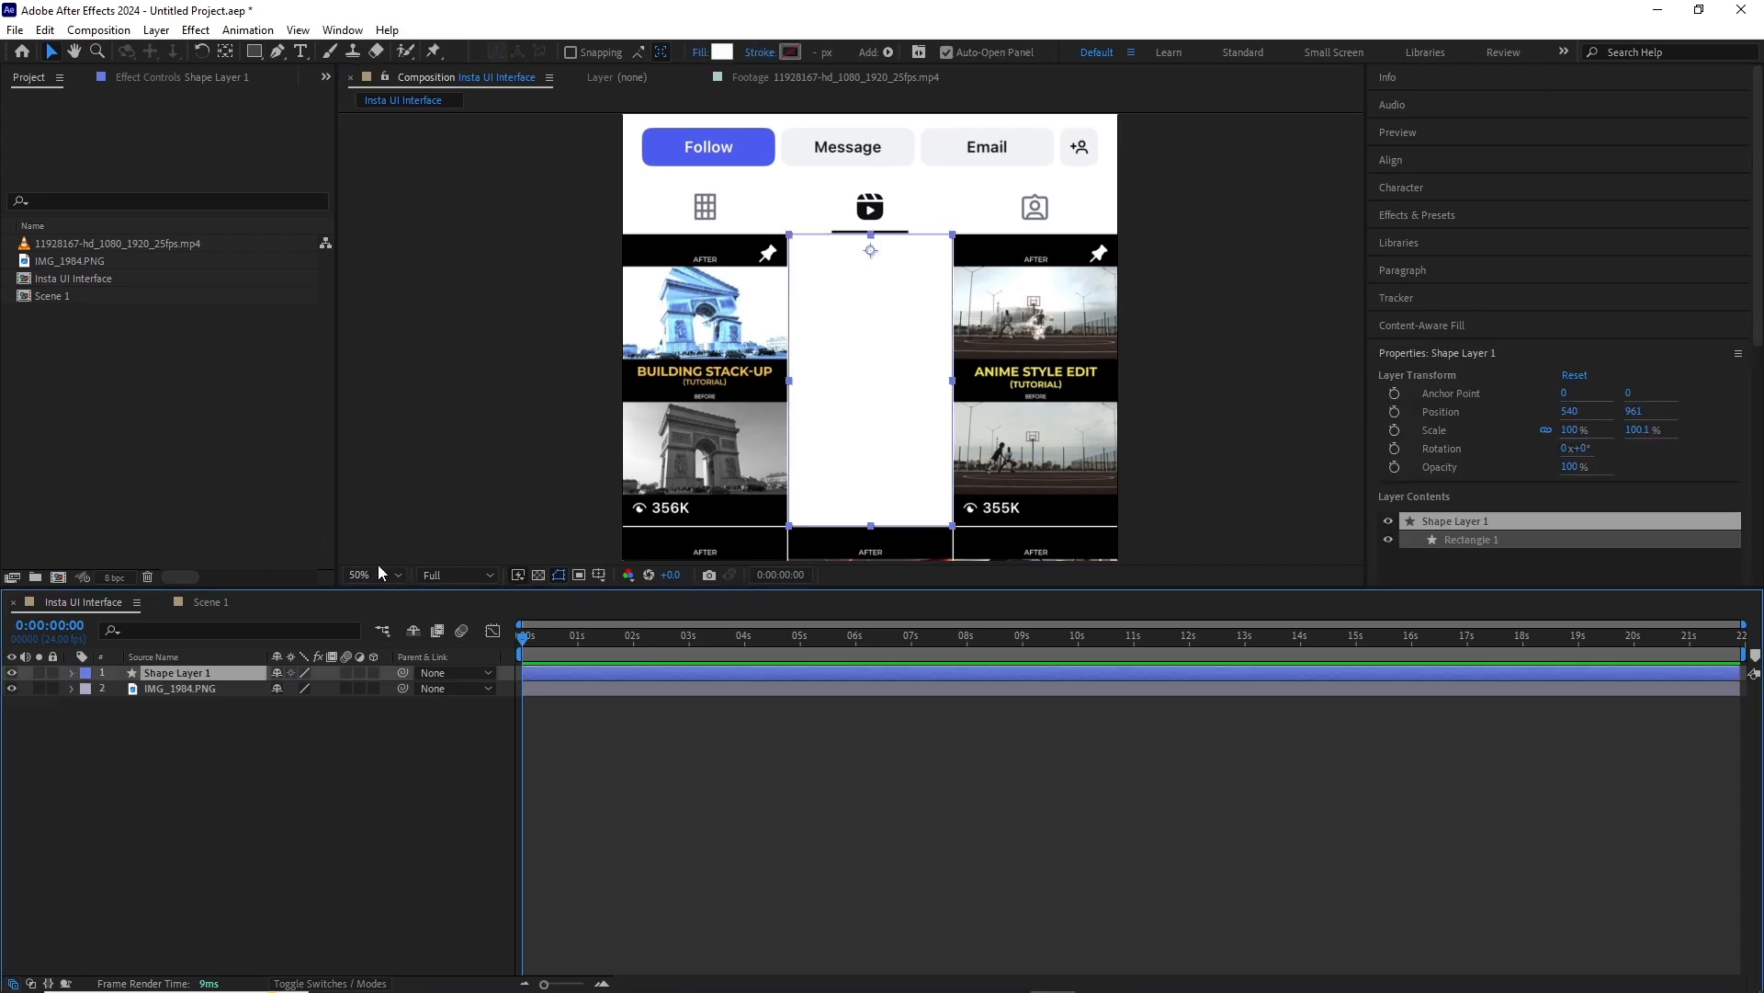
key(ctrl+alt+Home)
scroll(879, 429, down, 2)
drag(856, 473, 817, 457)
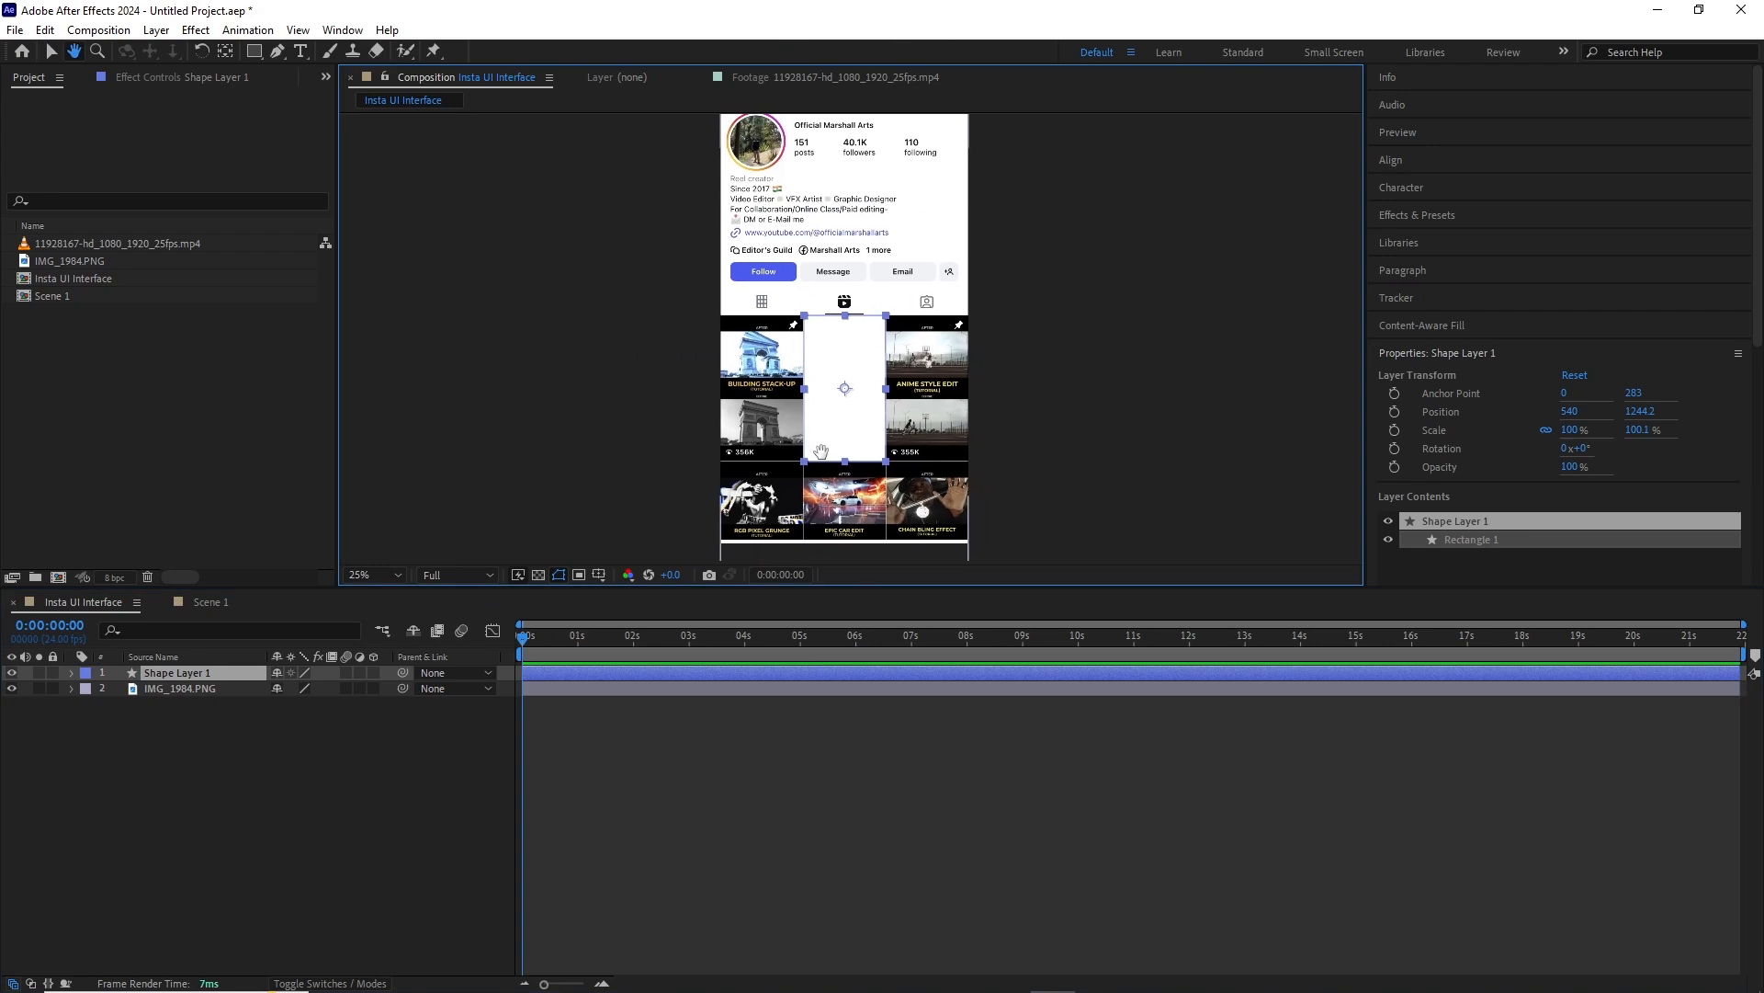
Place the Scene 1 composition between Shape Layer 1 and IMG_1984.PNG and hide its layer.
click(70, 292)
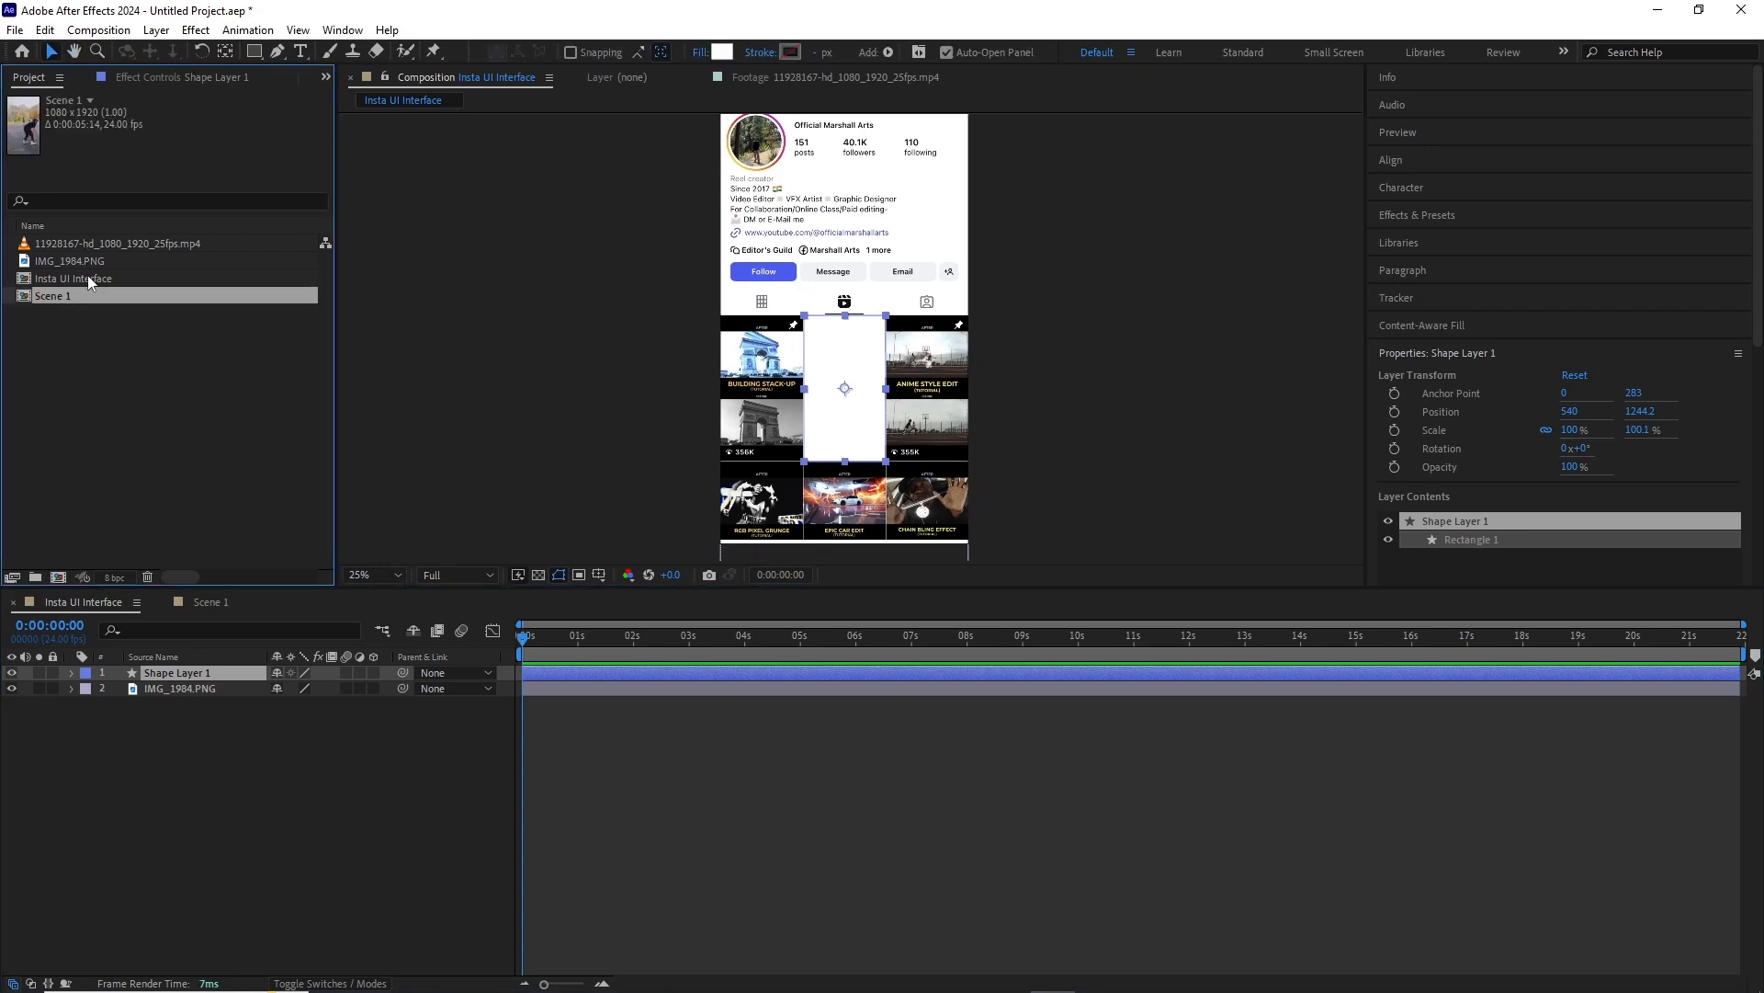
drag(68, 301, 180, 692)
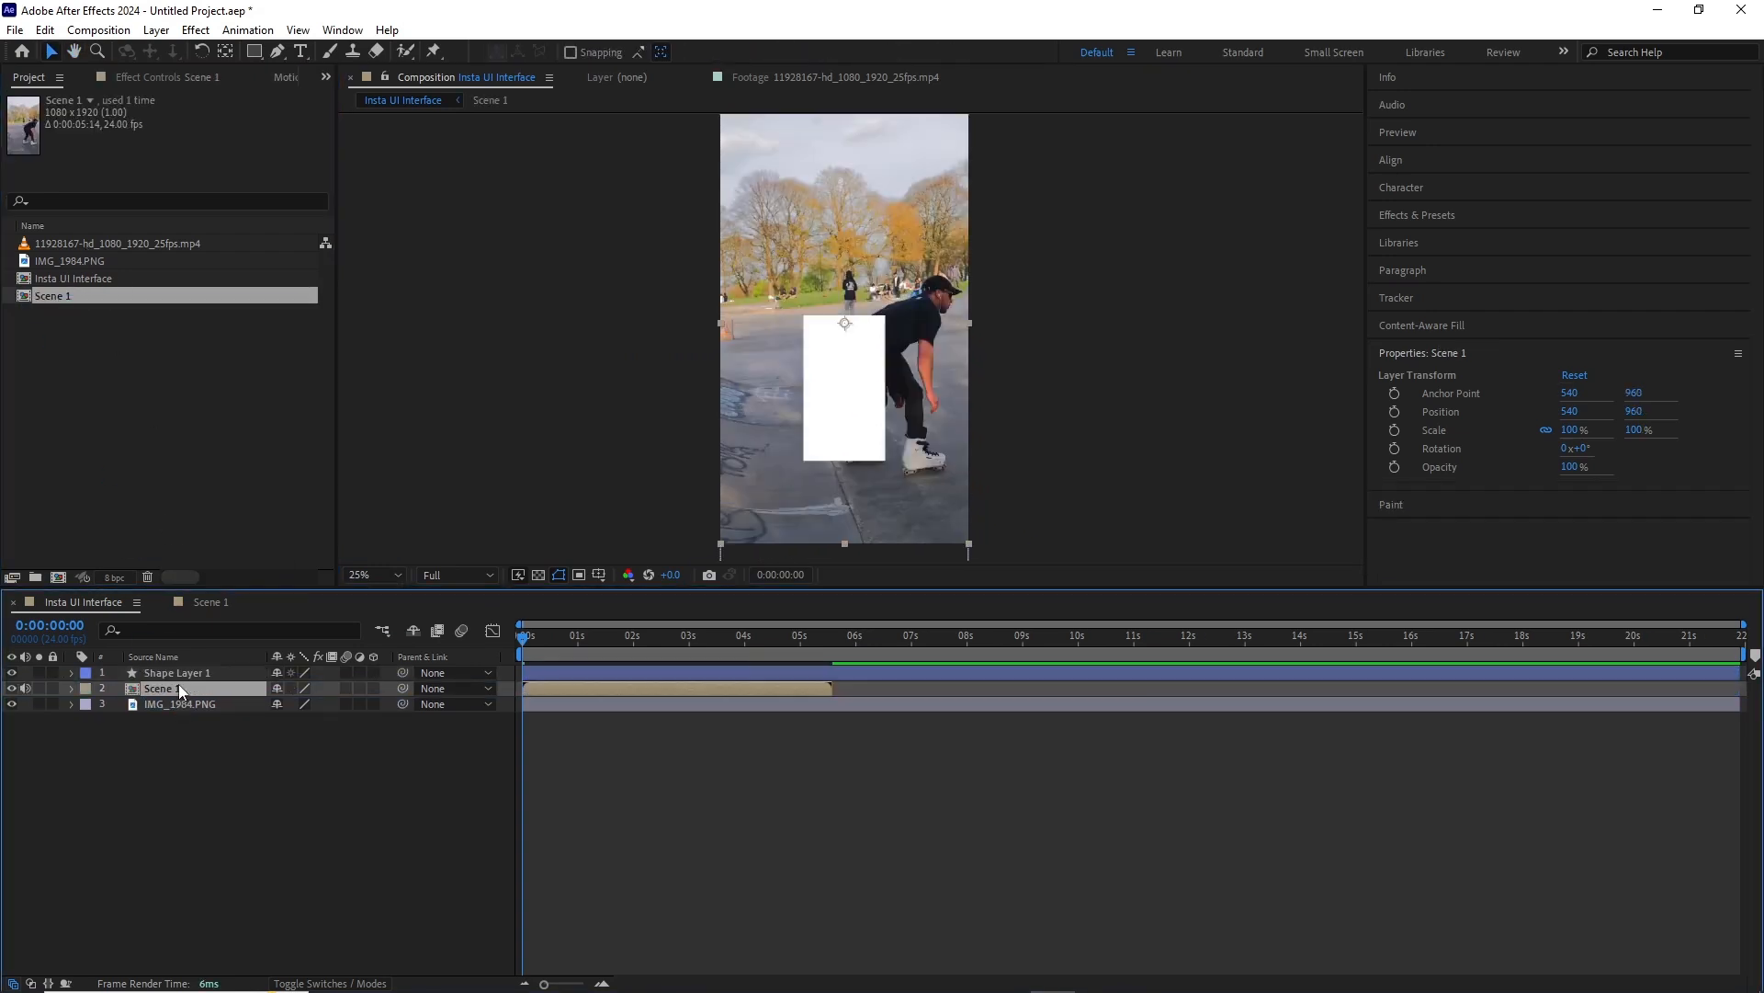
click(12, 689)
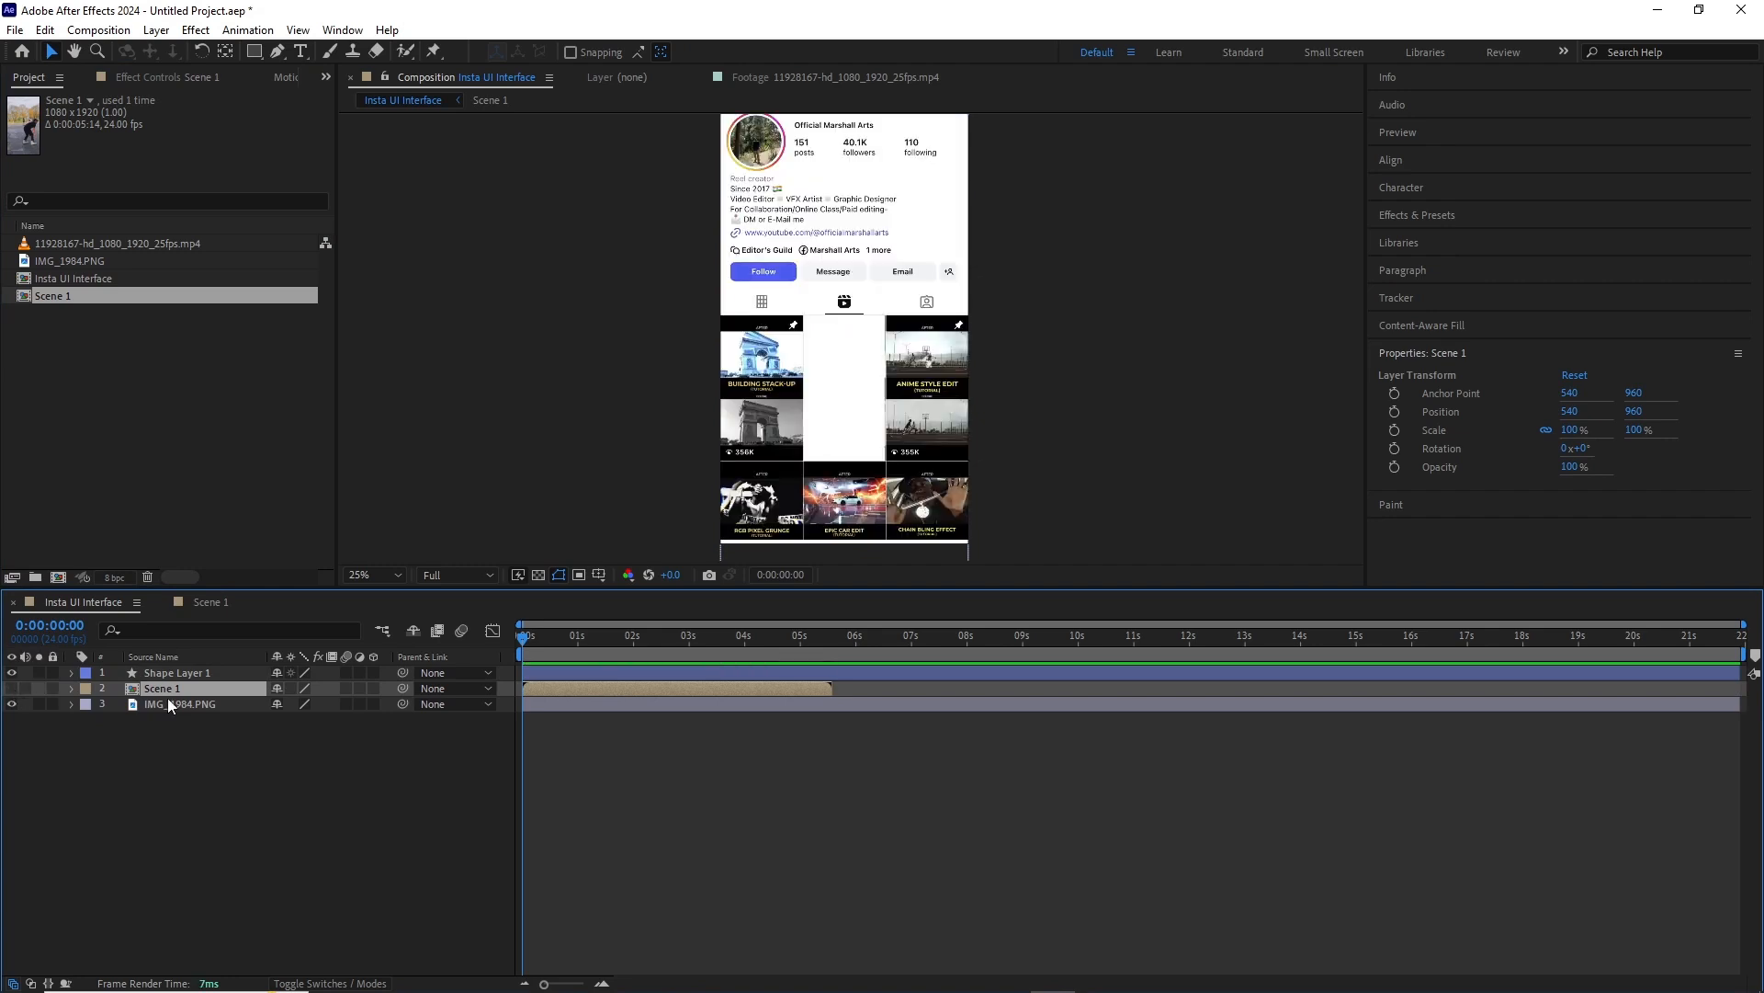
Assign Shape Layer 1 as the track matte of the Scene 1 layer and make Scene 1 visible again.
click(371, 974)
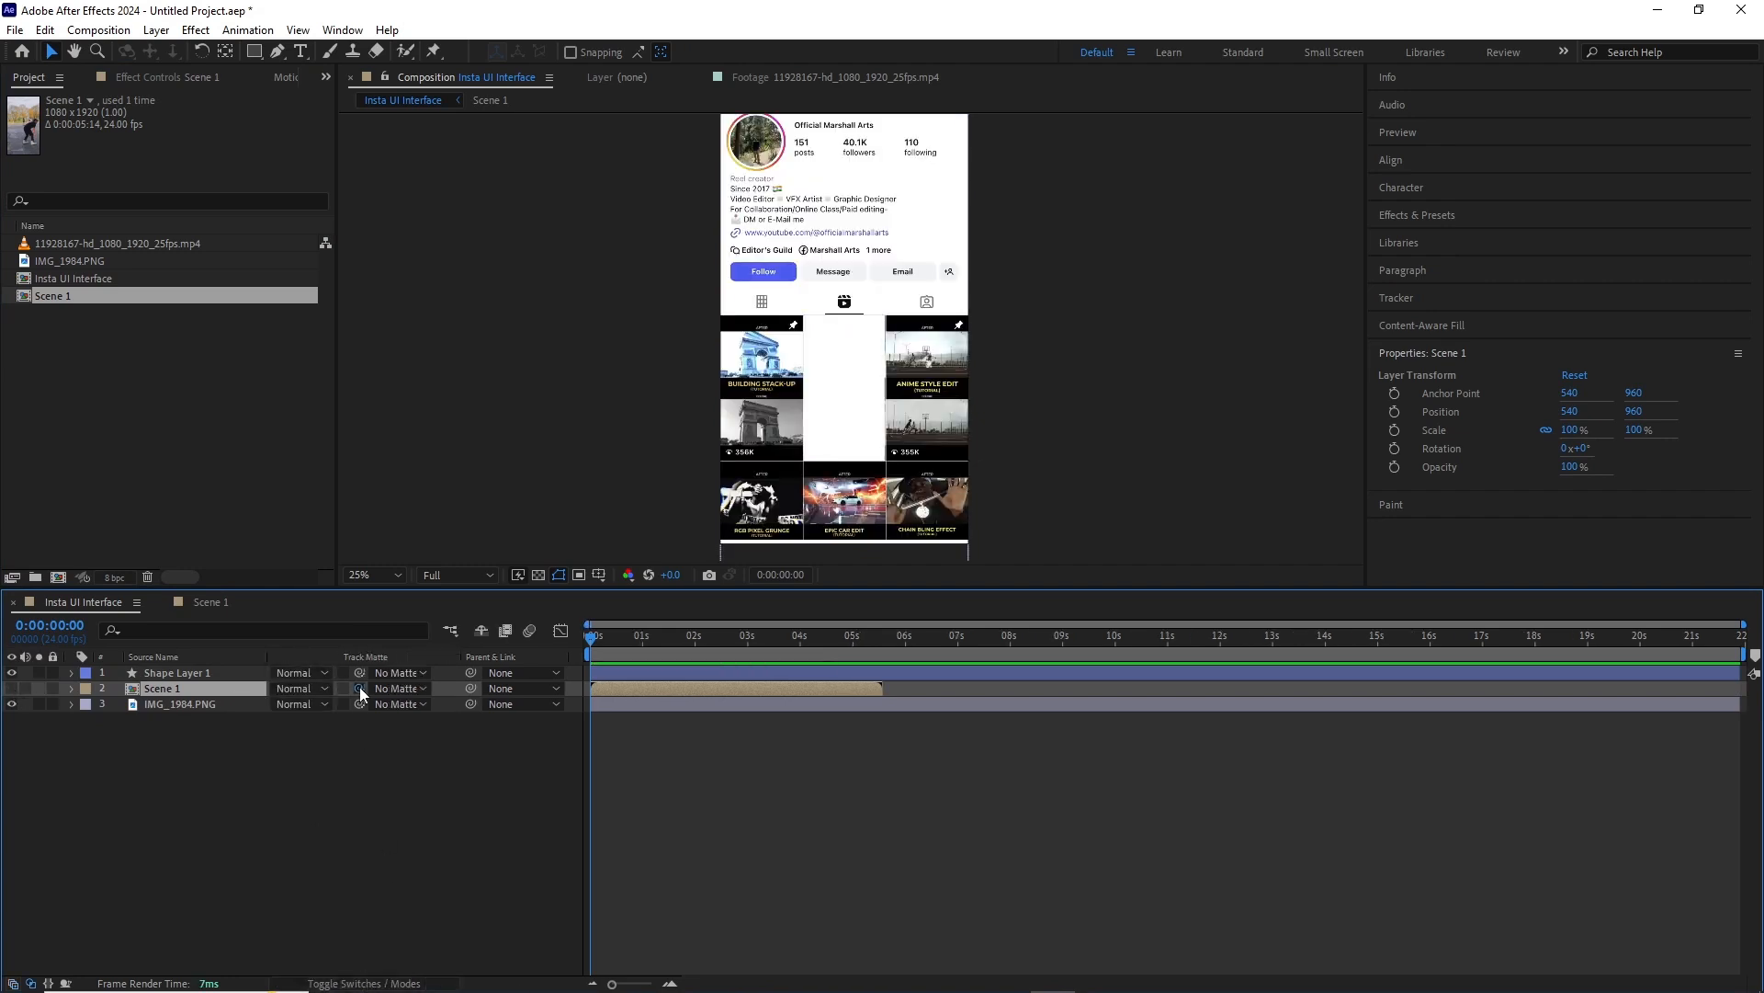
drag(361, 688, 188, 674)
click(187, 674)
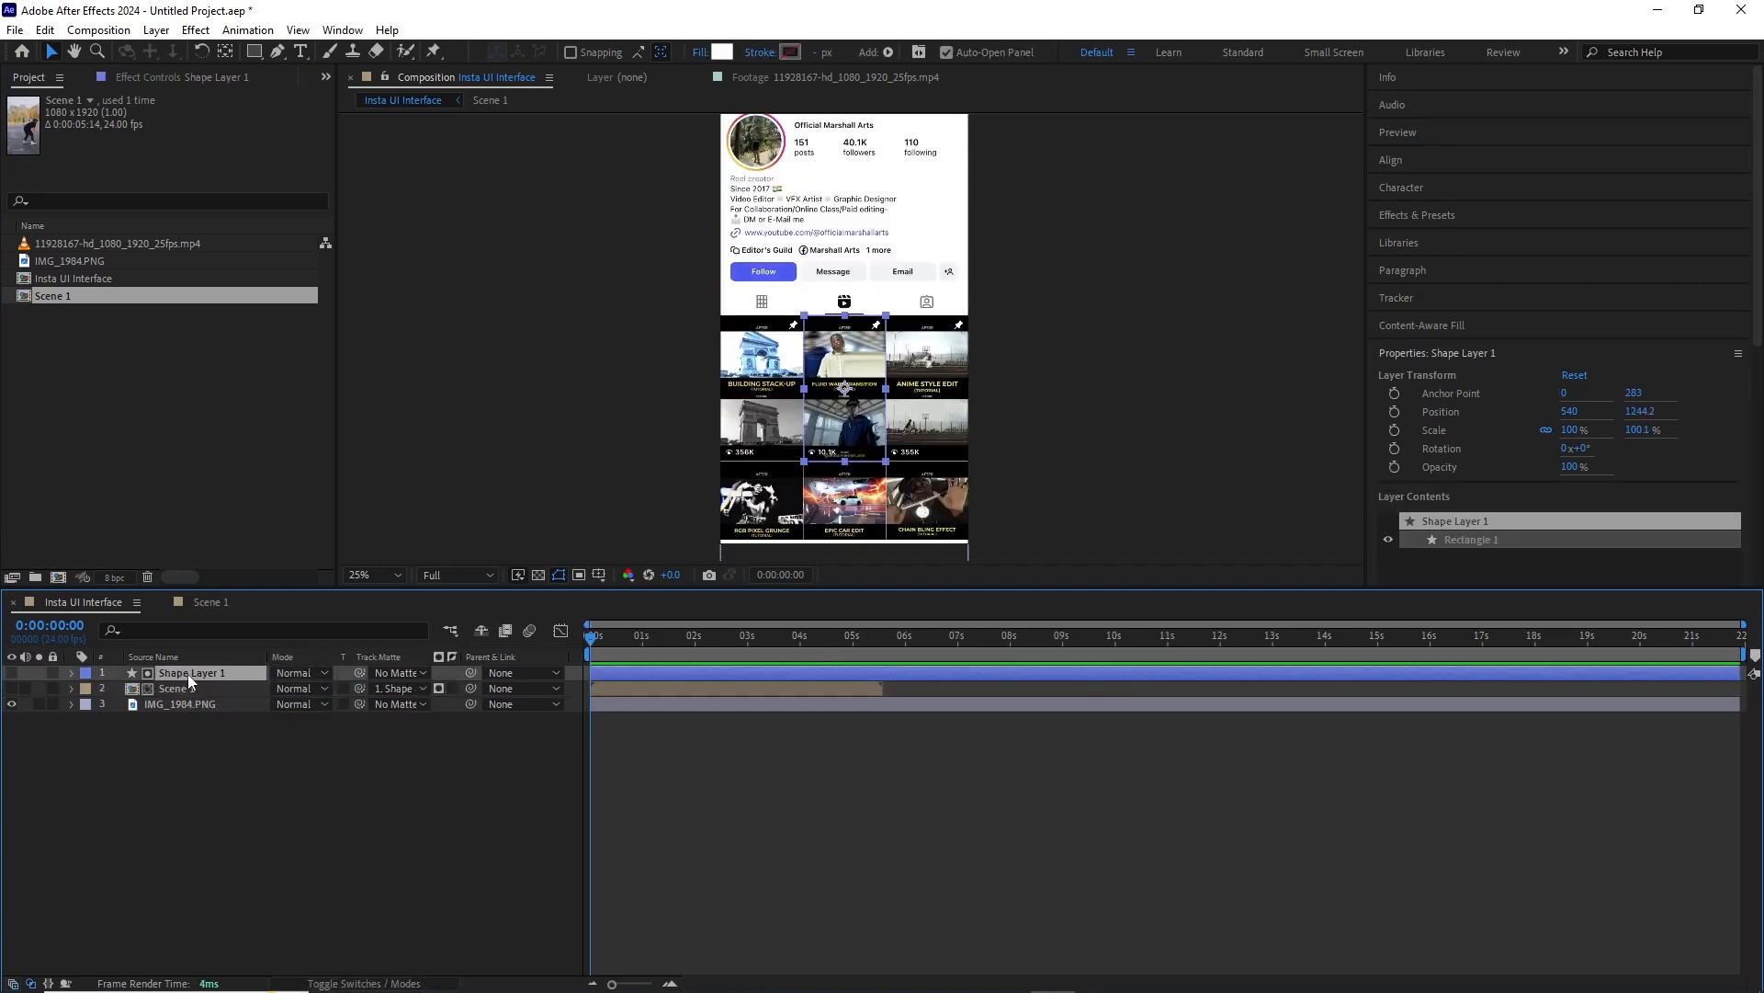
click(197, 691)
click(12, 689)
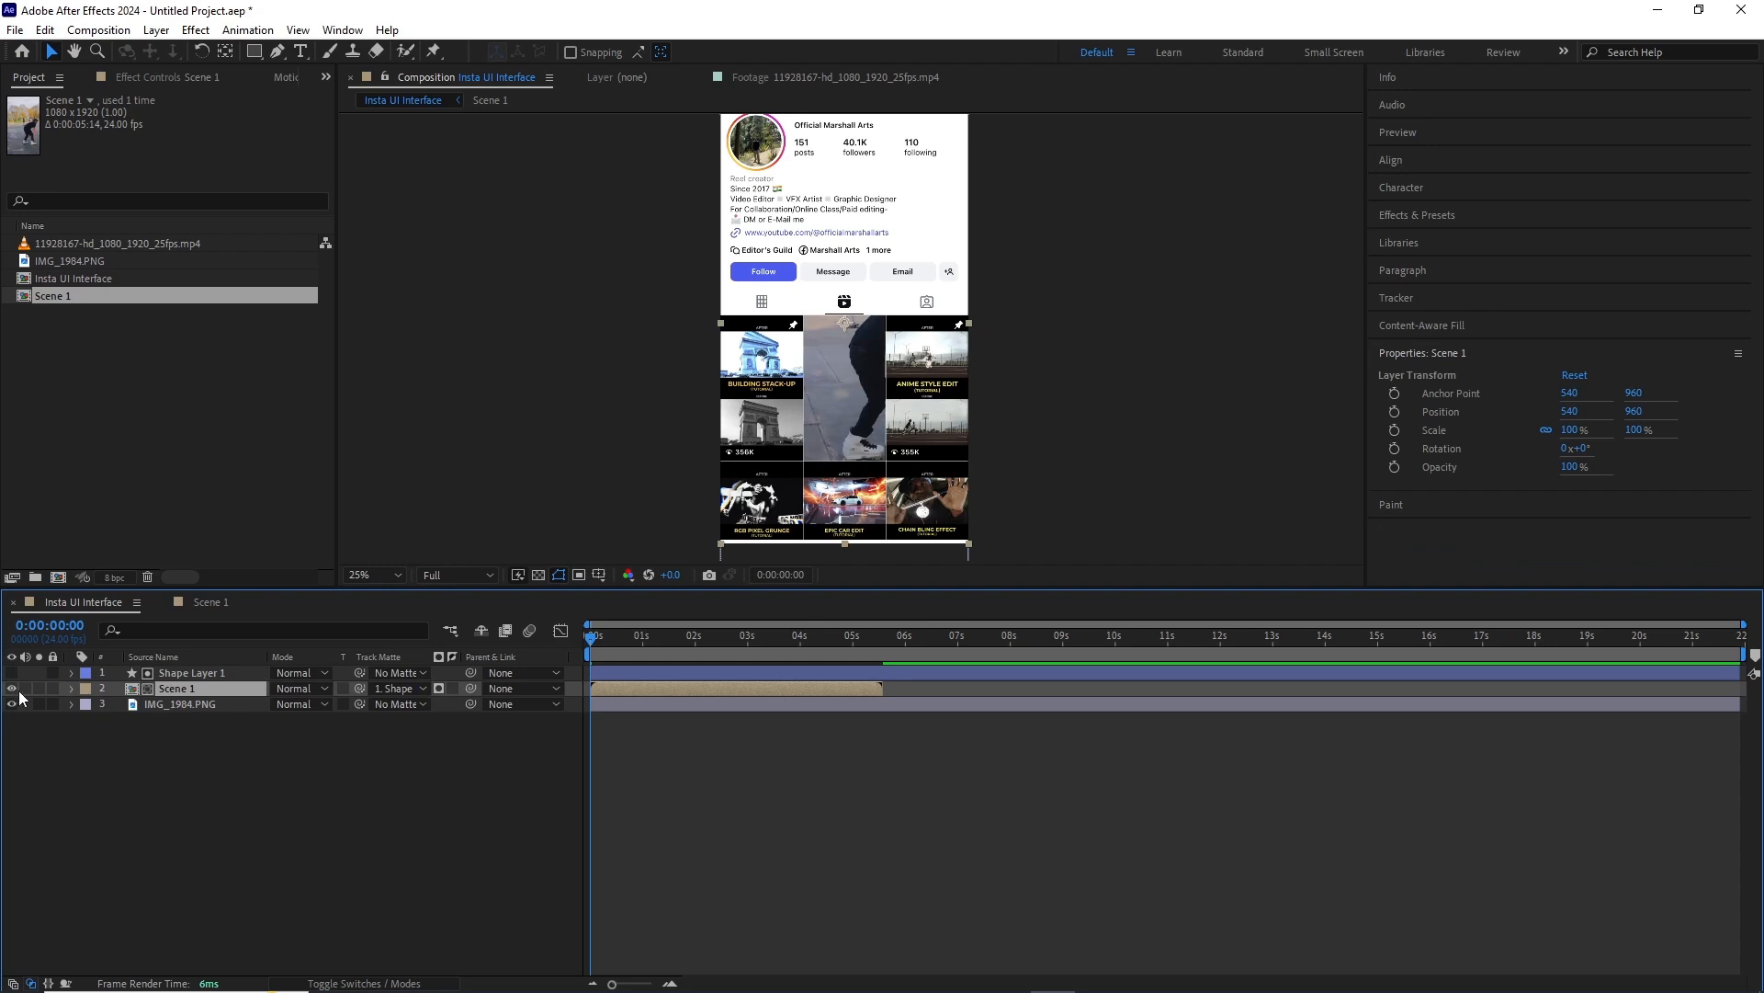
Scale the Scene 1 layer to 34% and move it to 545, 1252 over the middle reel thumbnail.
key(s)
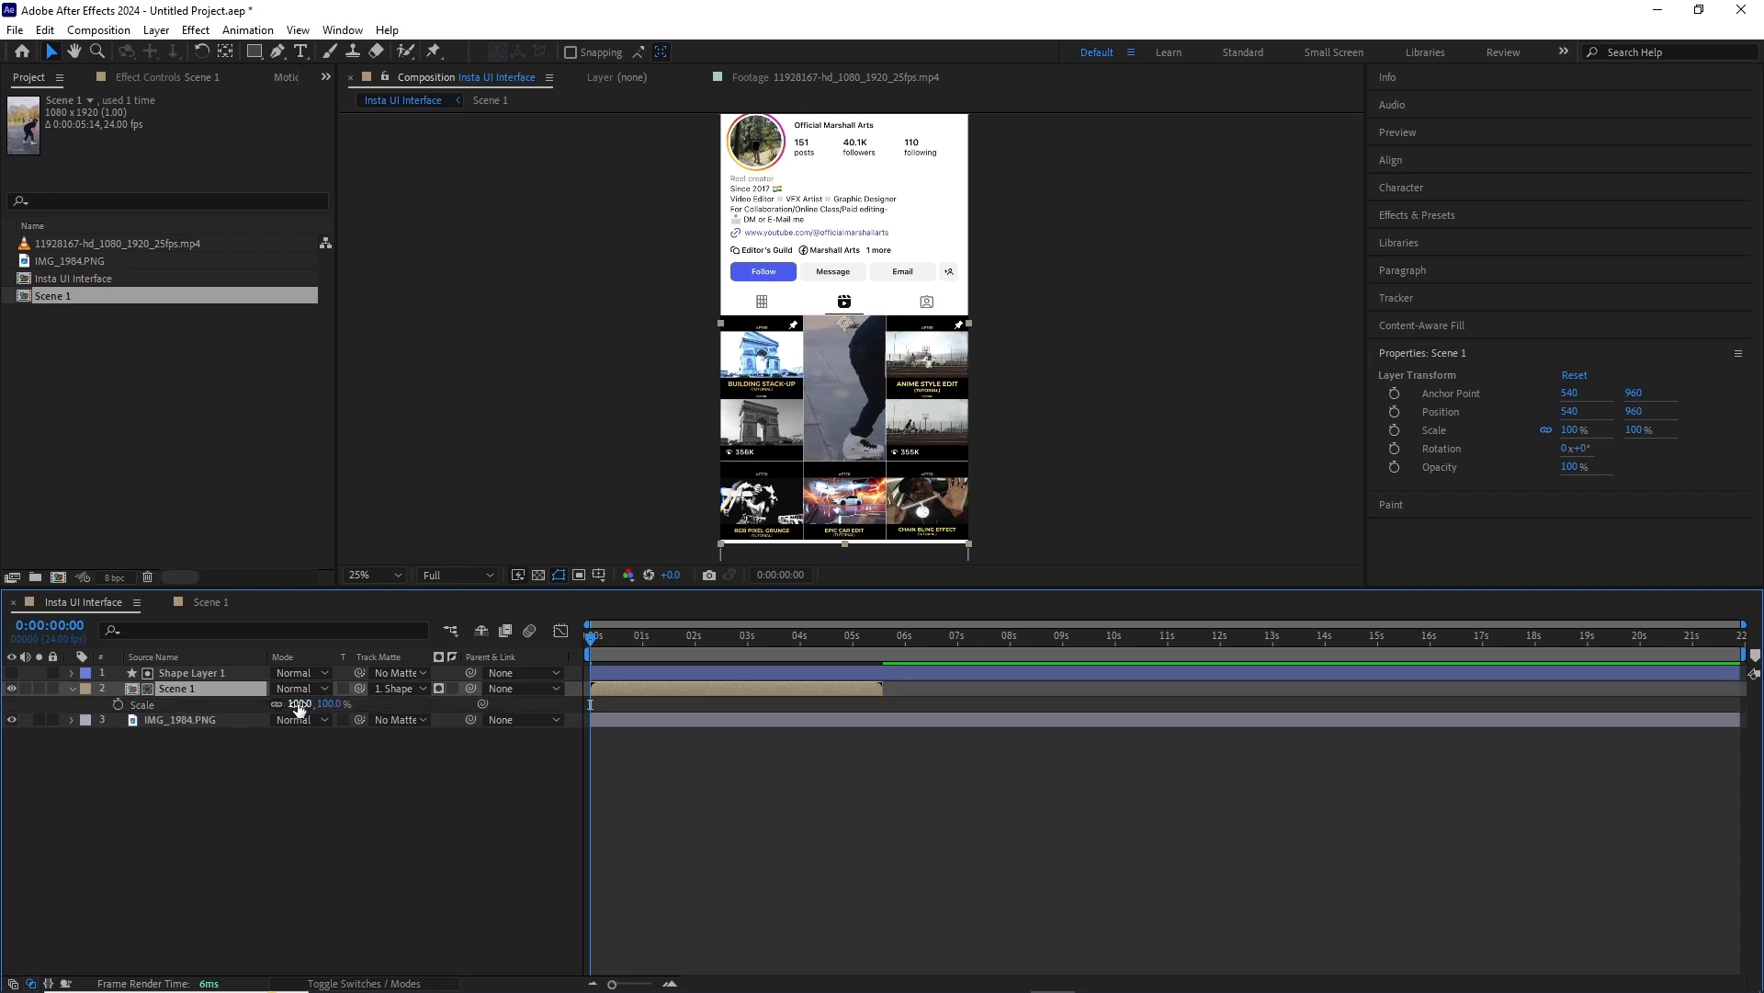
drag(298, 708, 258, 724)
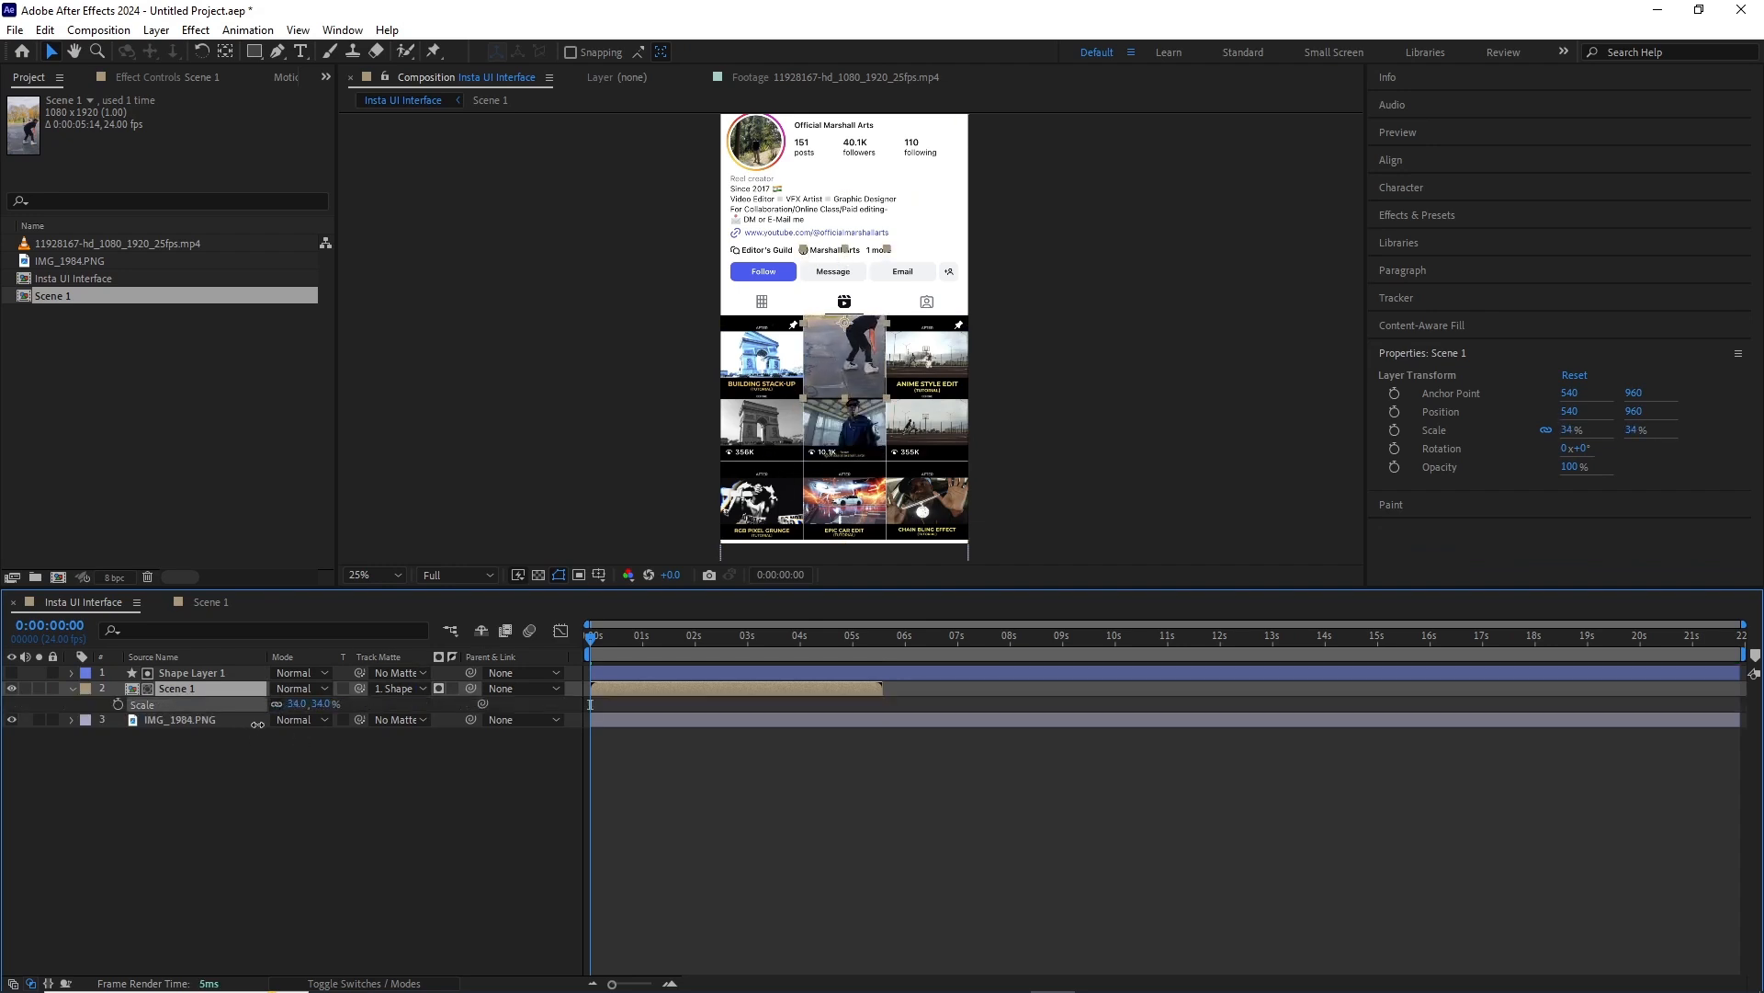
drag(841, 364, 841, 426)
scroll(841, 426, up, 2)
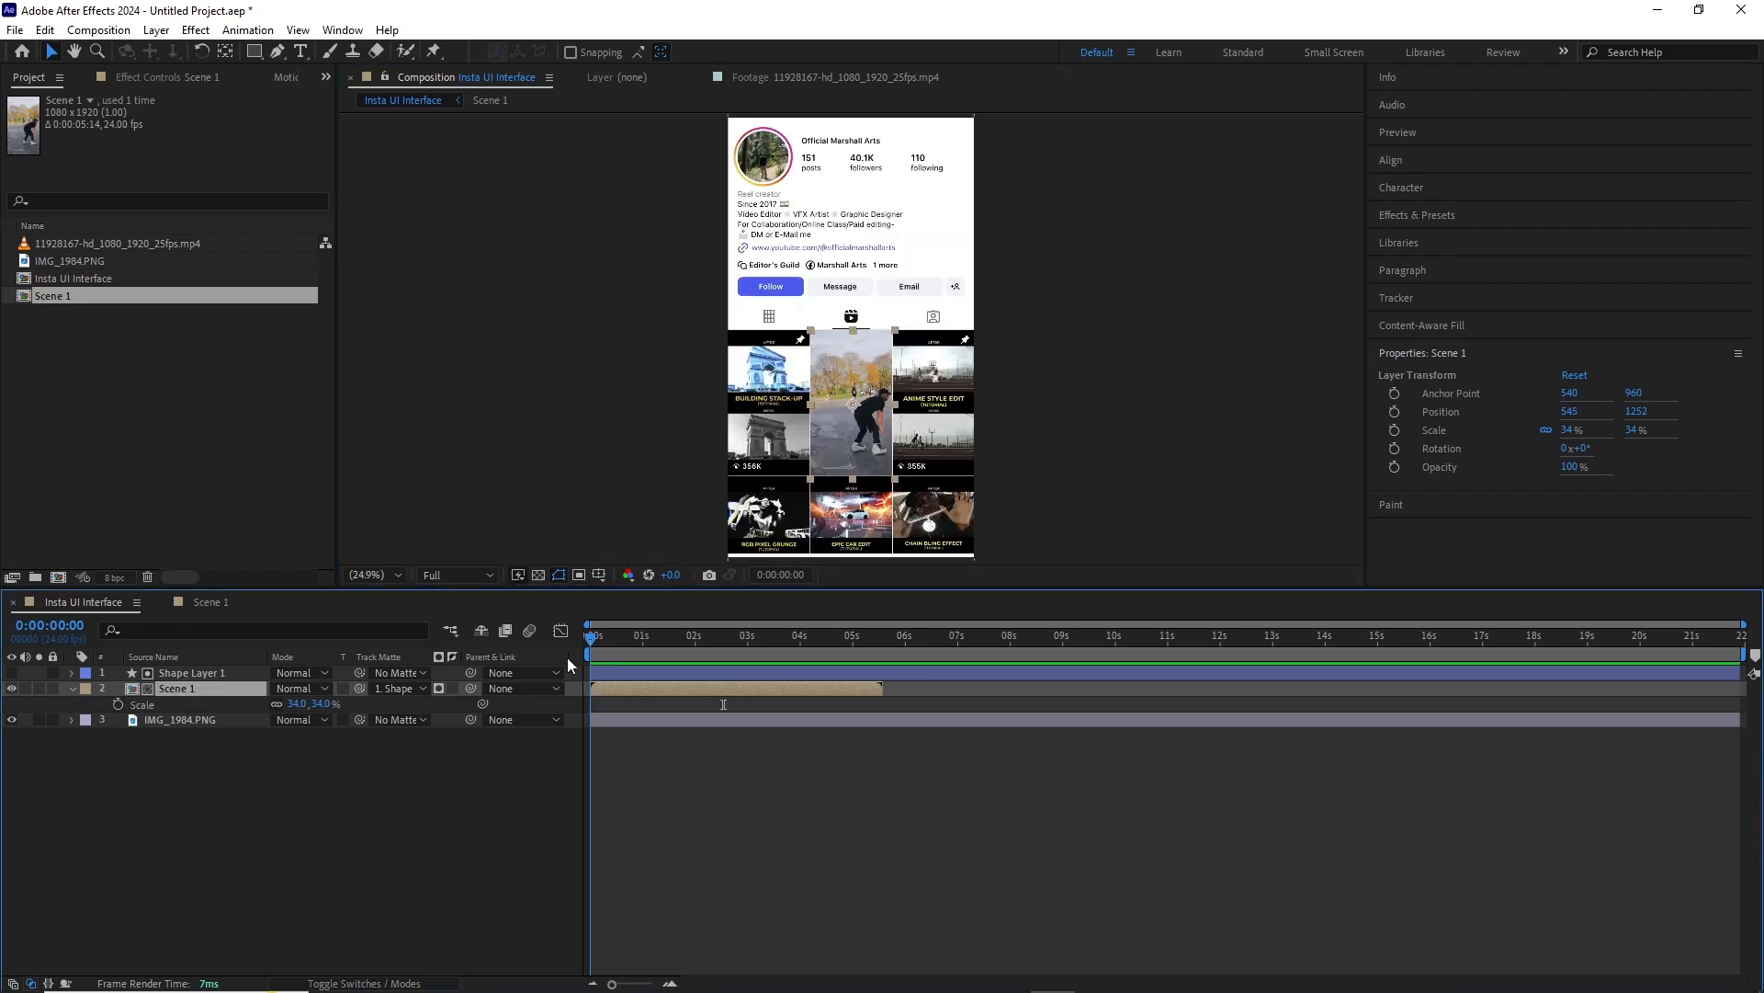
key(space)
click(72, 688)
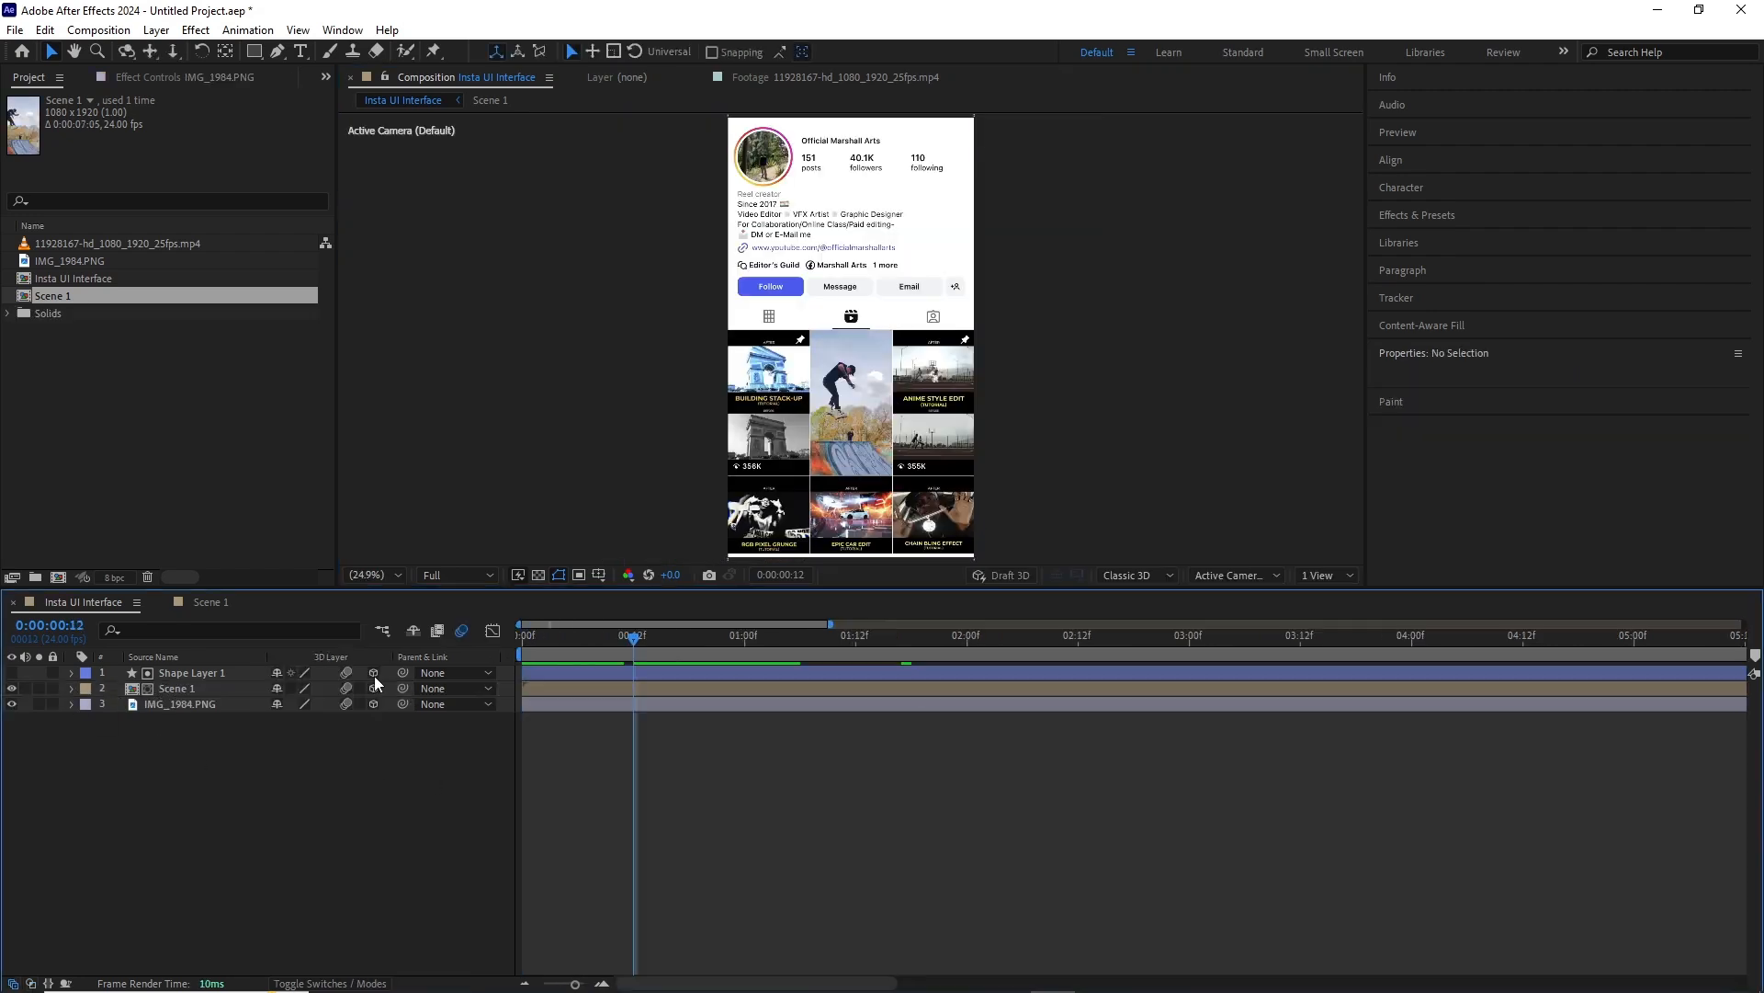
Add a null object to the Insta UI Interface composition, make it a 3D layer and expand its transform properties.
right_click(398, 754)
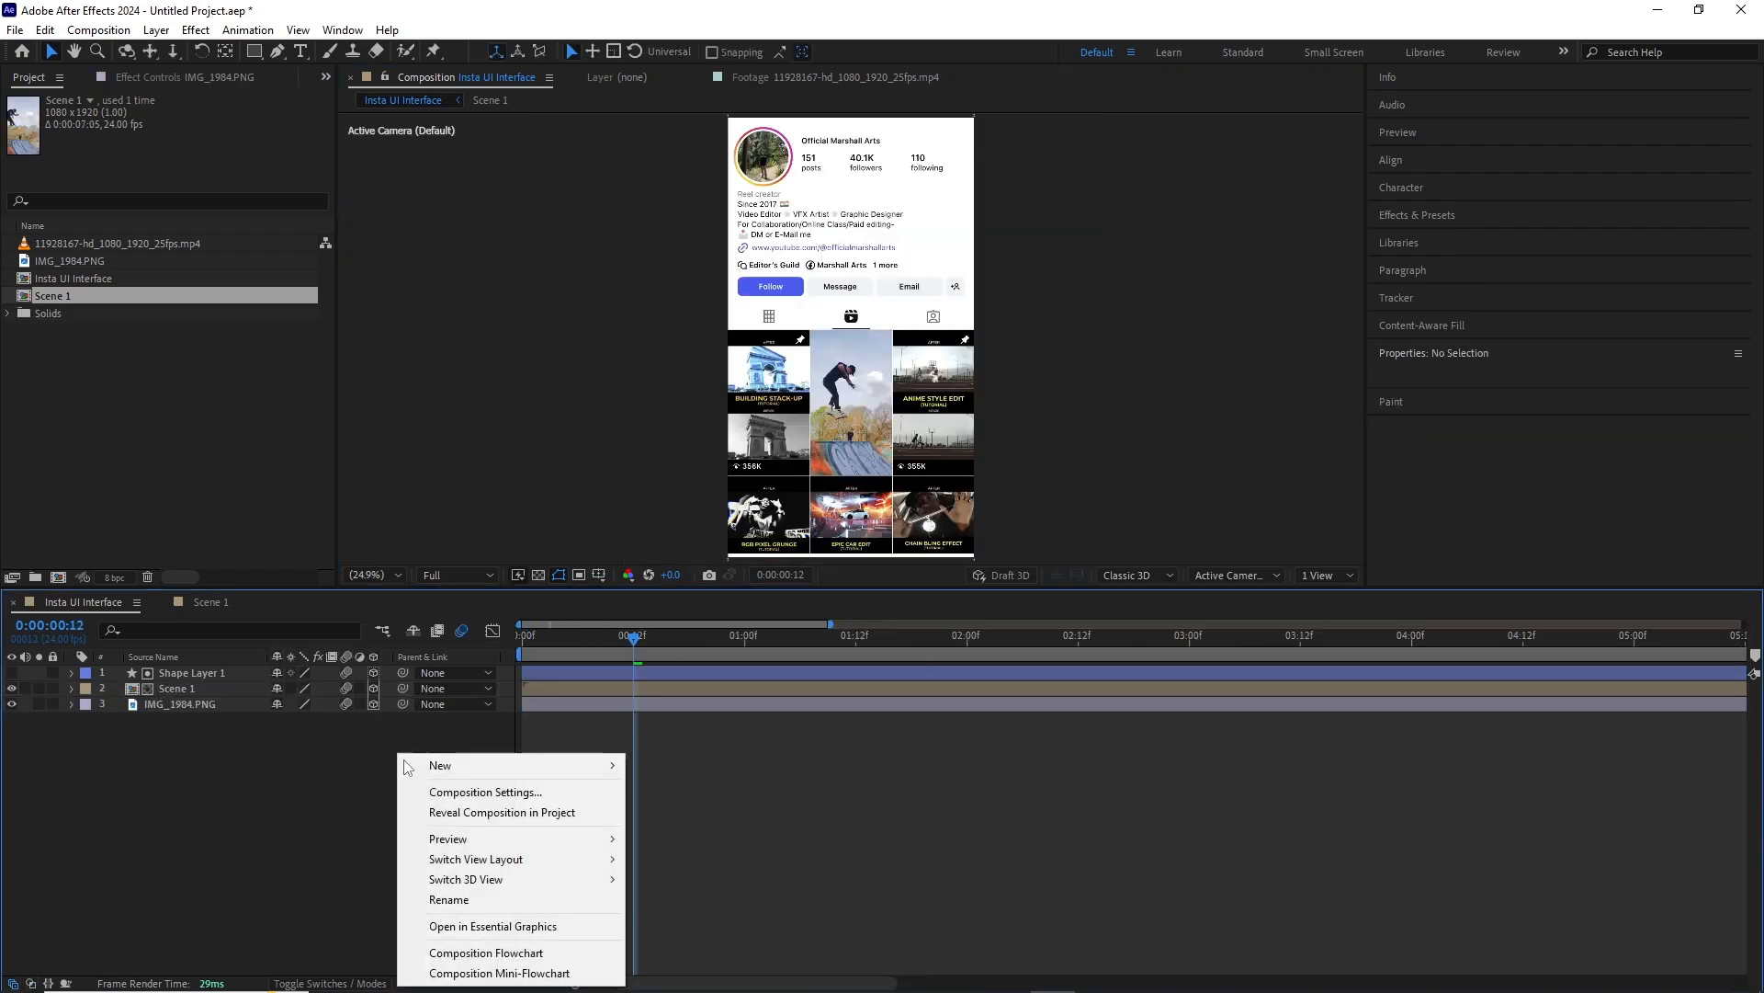
mouse_move(552, 765)
click(691, 873)
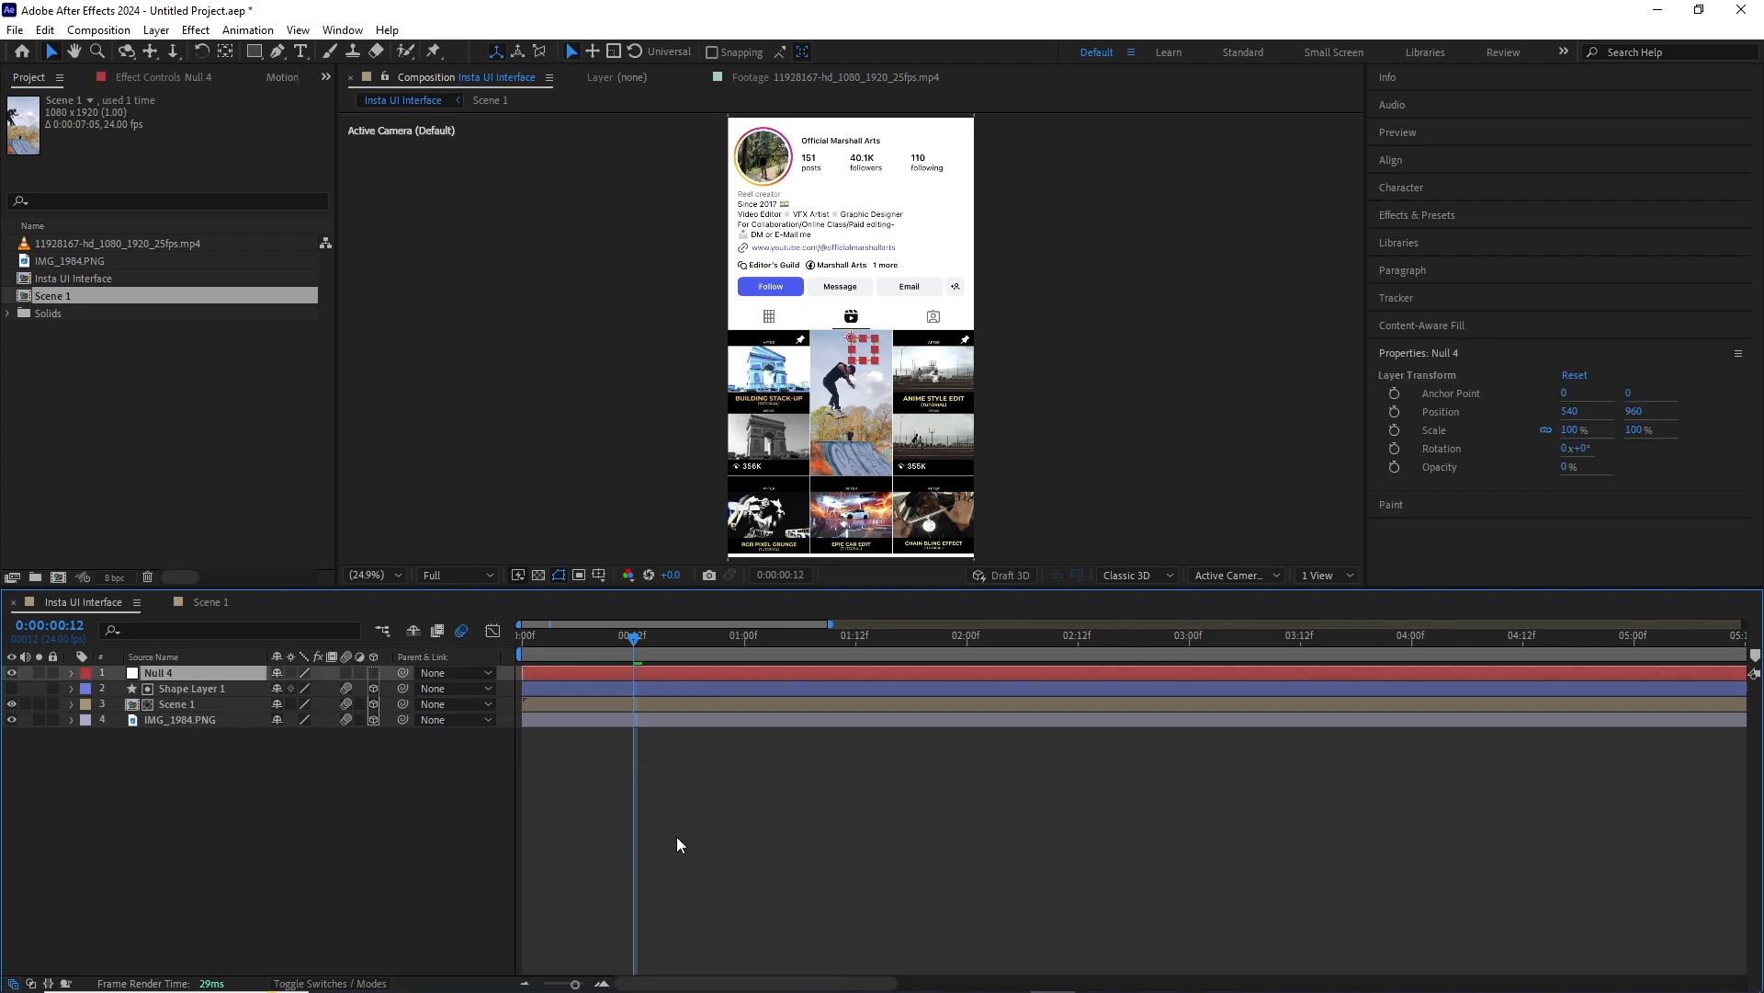
key(ctrl+grave)
click(373, 674)
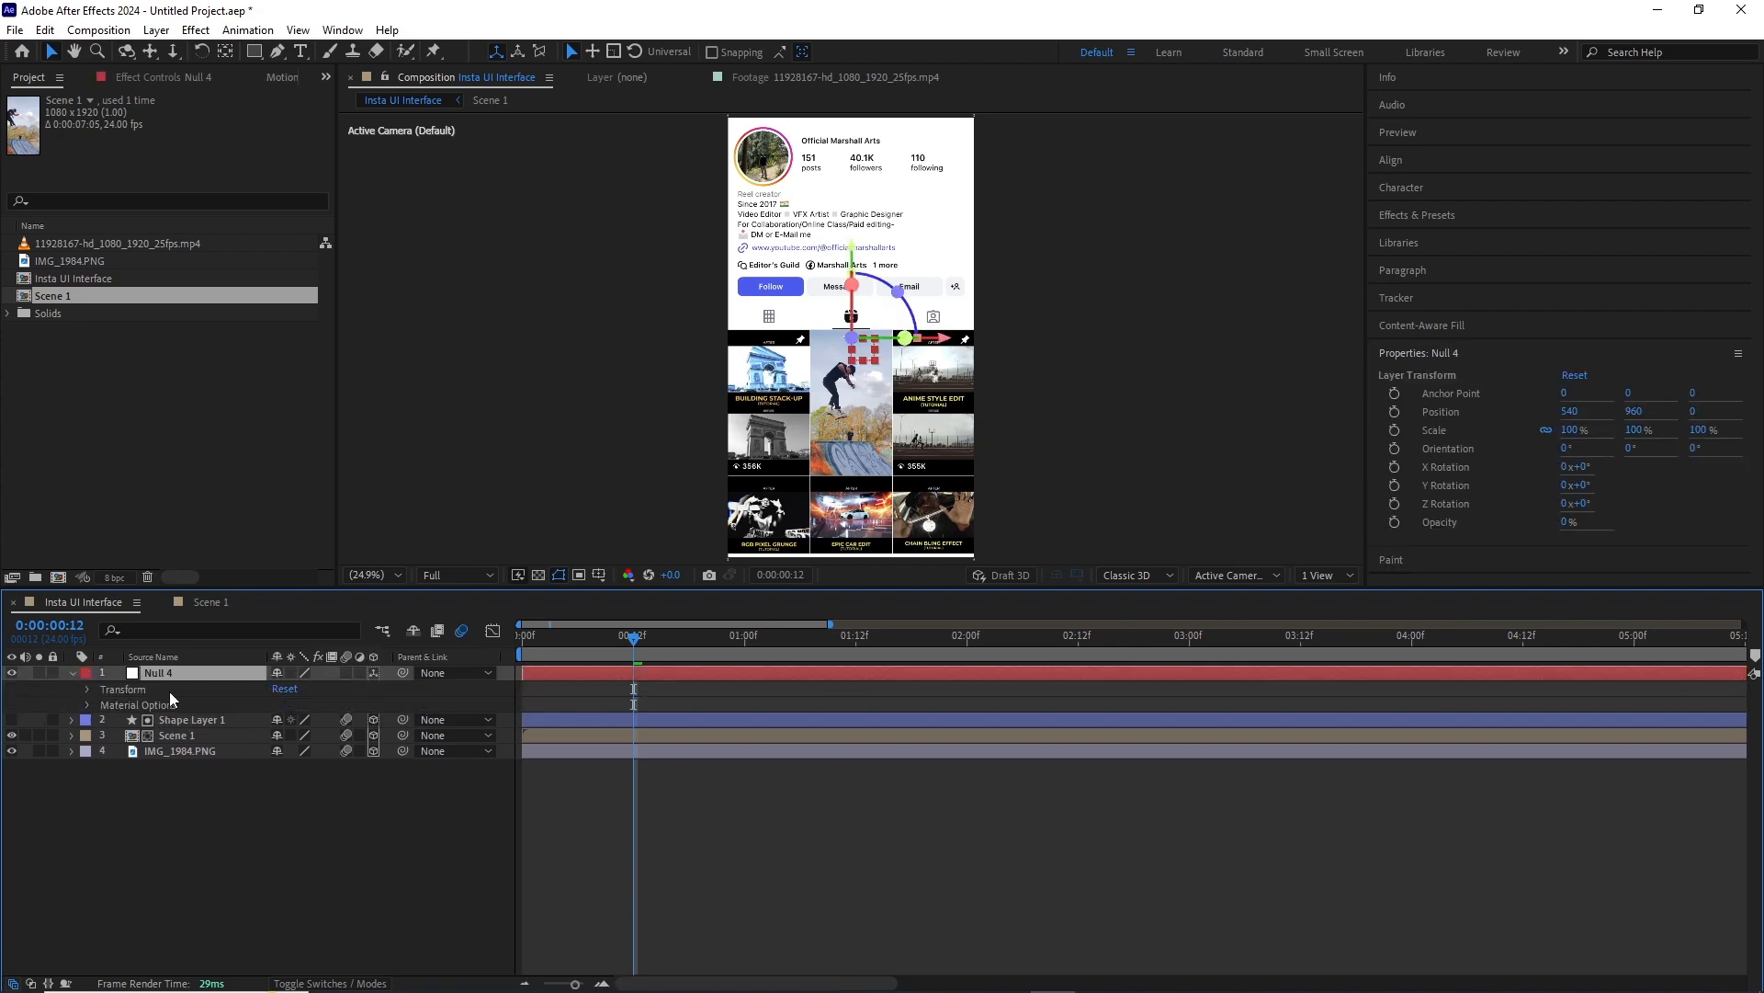
click(86, 690)
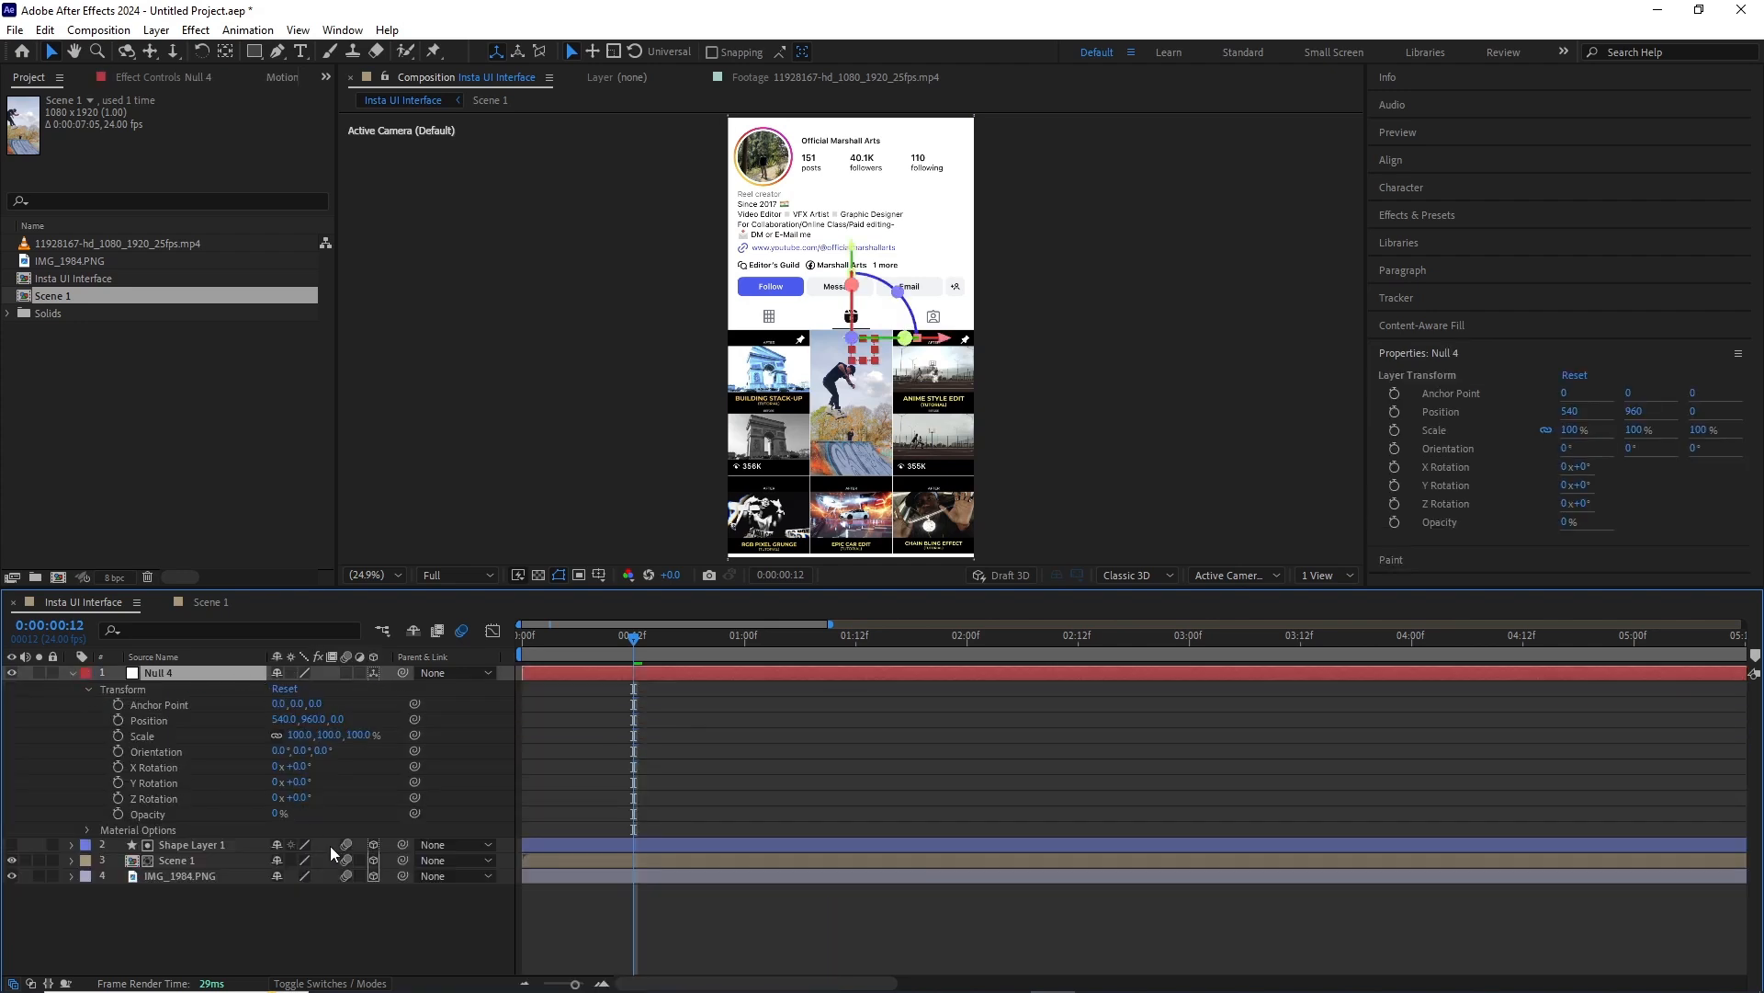
Parent Shape Layer 1, Scene 1 and IMG_1984.PNG to the null object.
click(190, 845)
shift+click(196, 875)
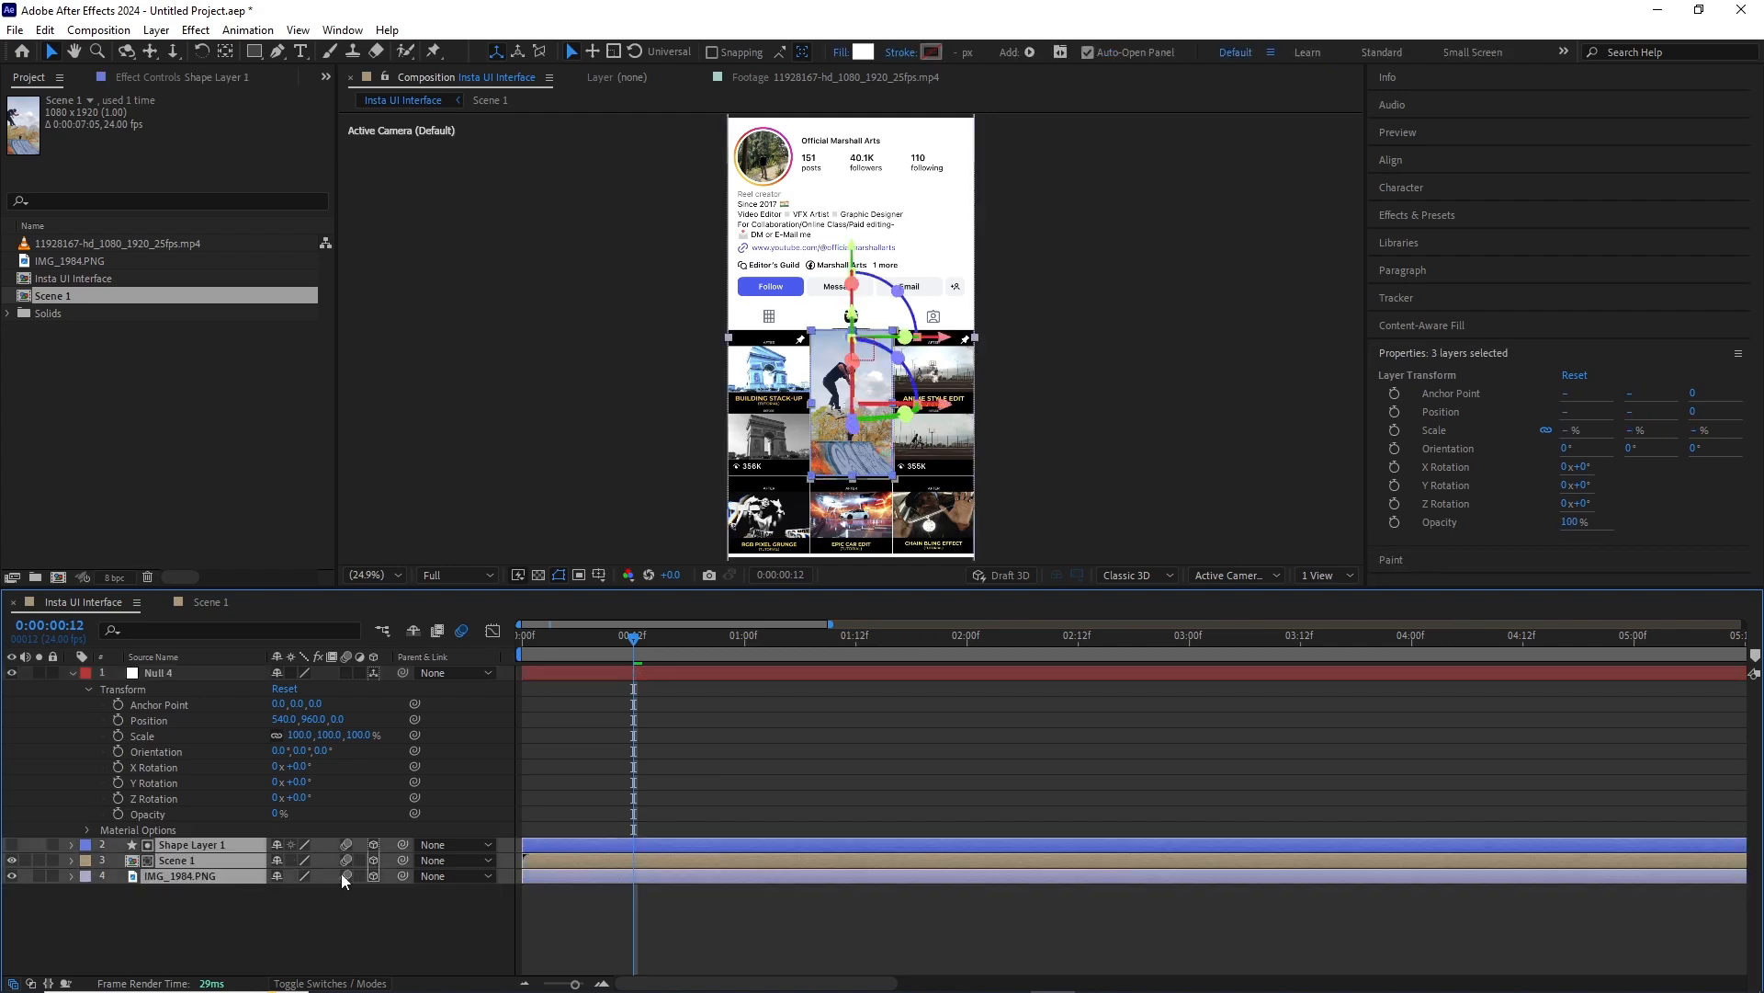
click(328, 983)
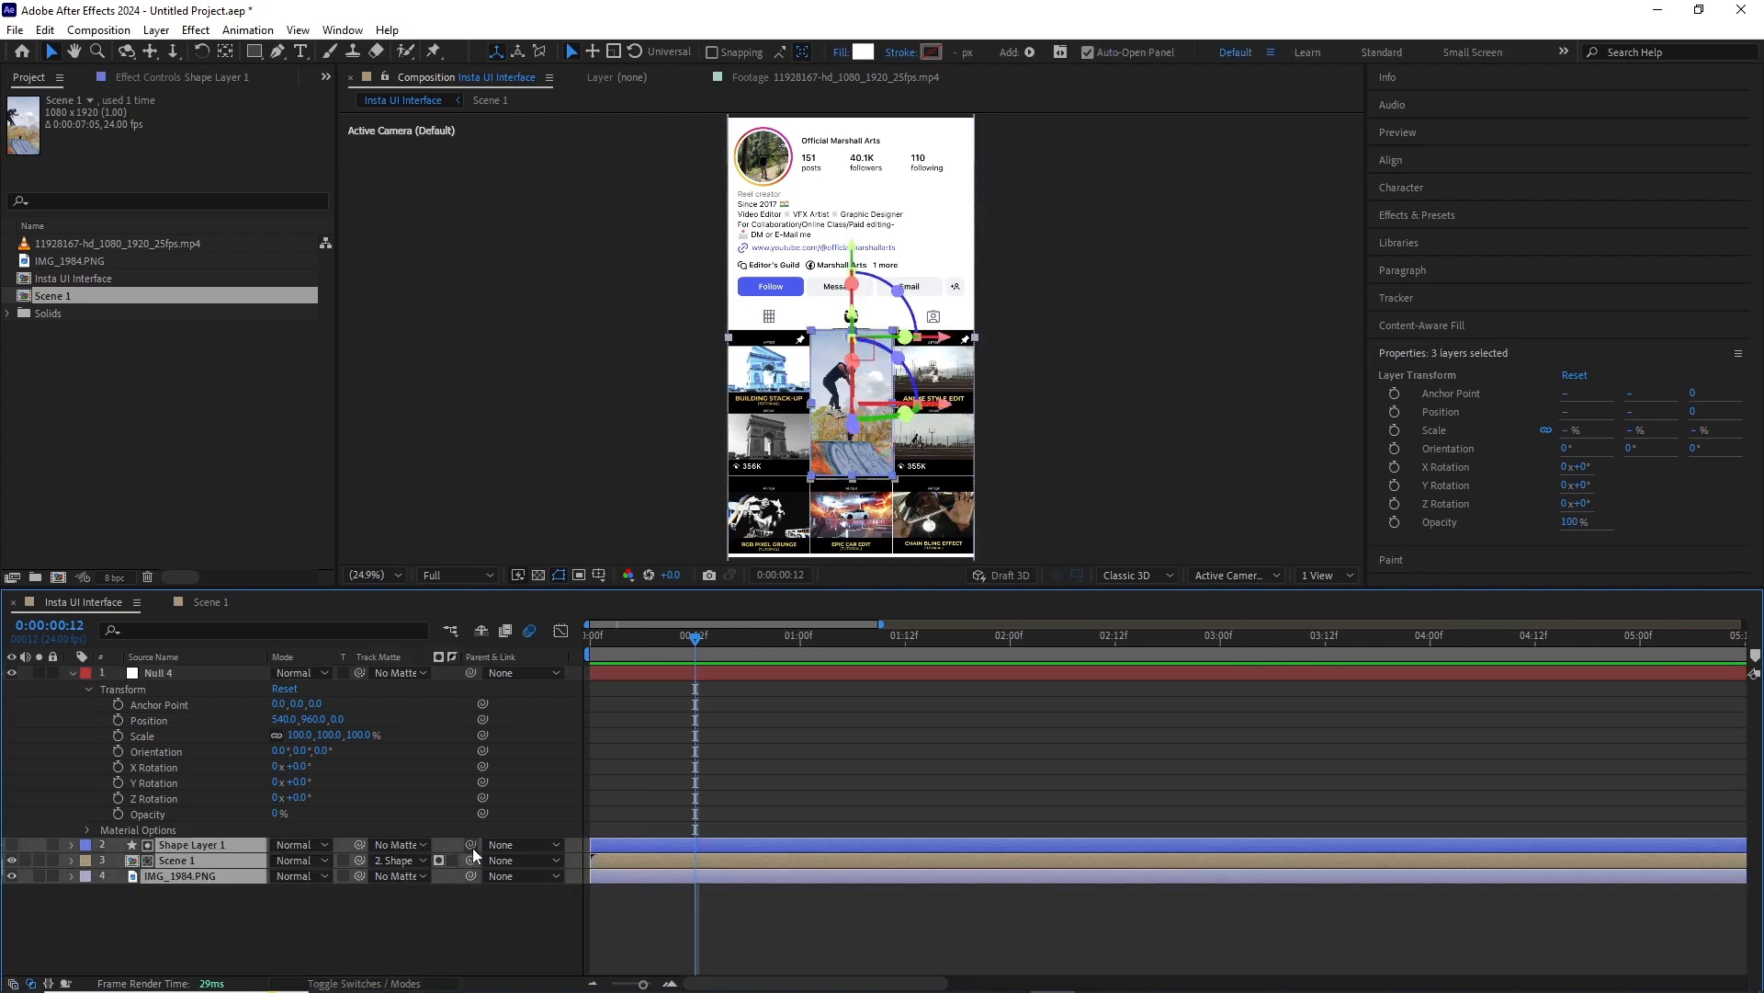
drag(471, 844, 147, 683)
Scale the null to 303% and set its Y position to 95 so the skating reel fills the frame.
click(174, 676)
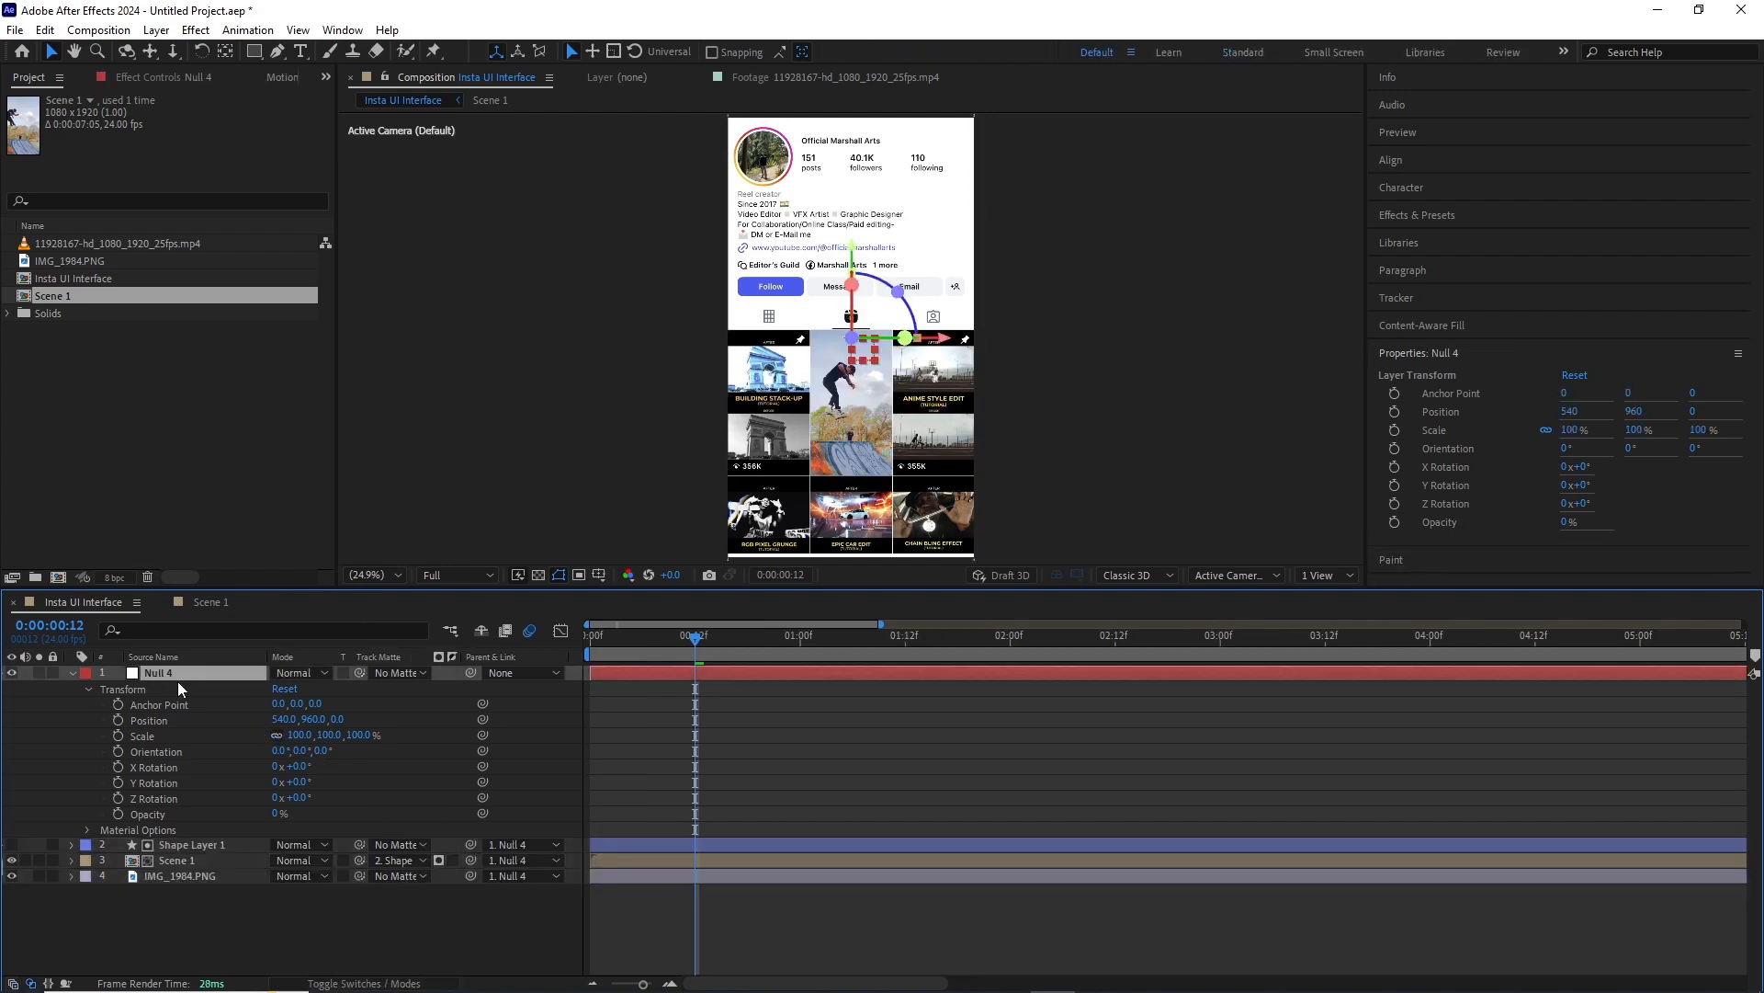
drag(331, 735, 505, 715)
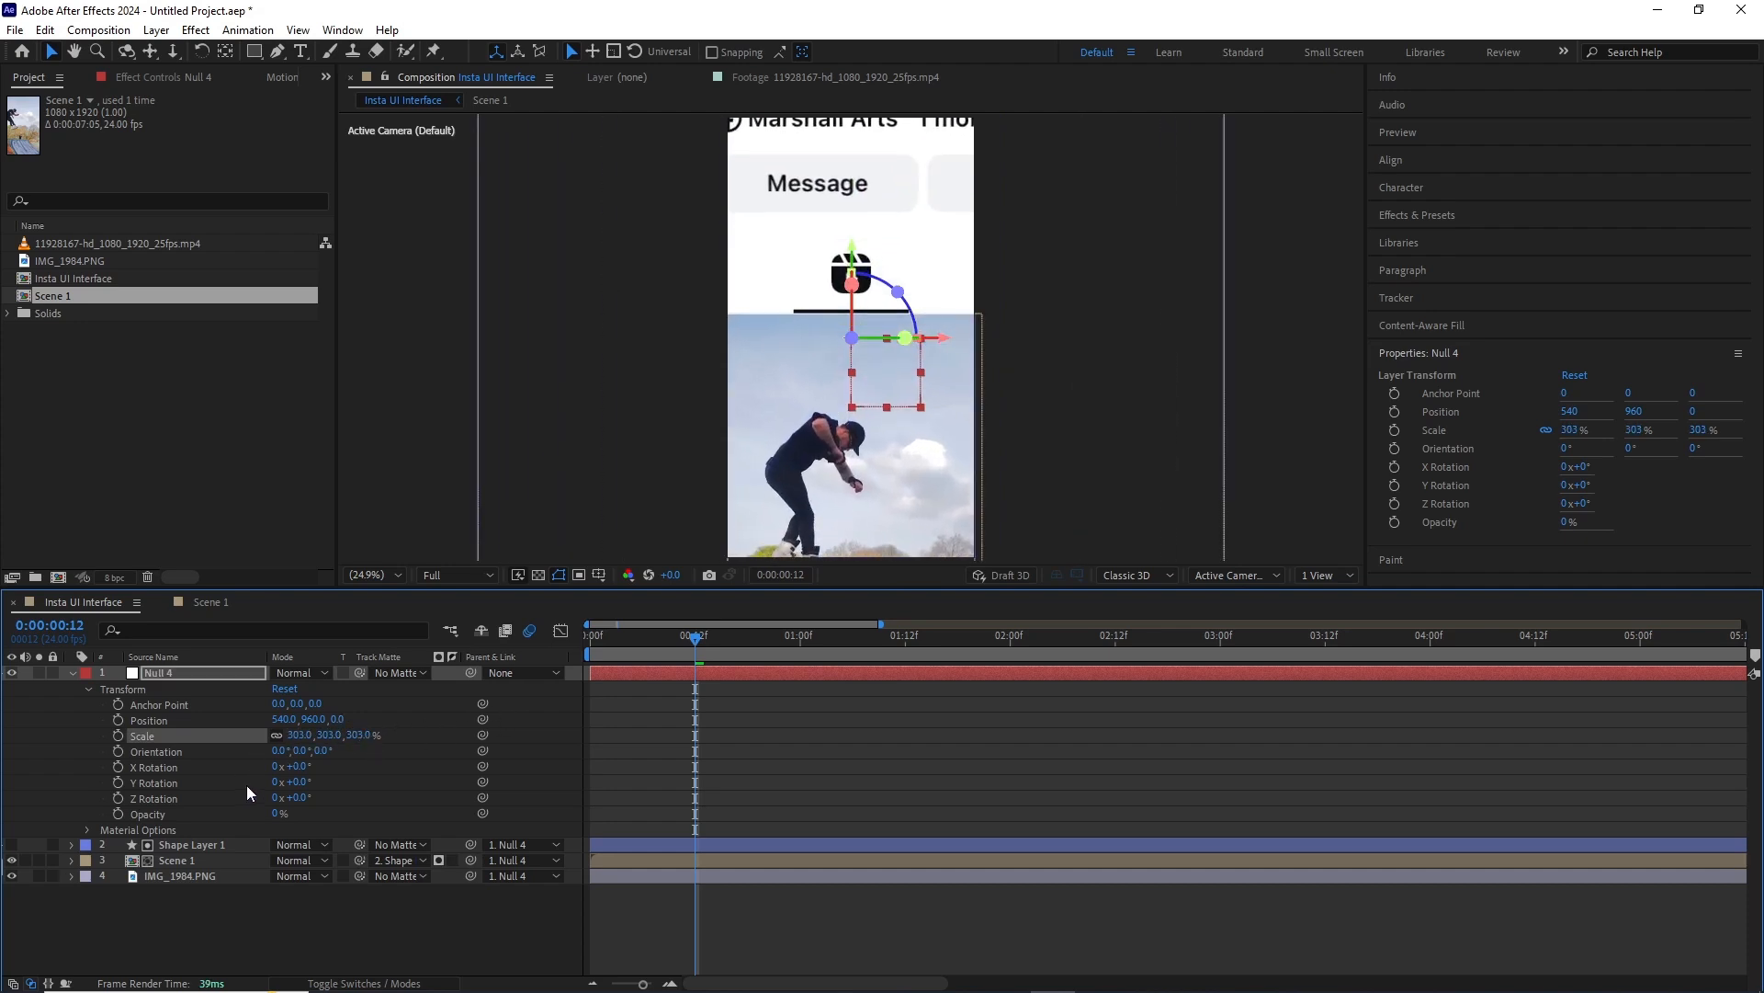
drag(313, 718, 180, 704)
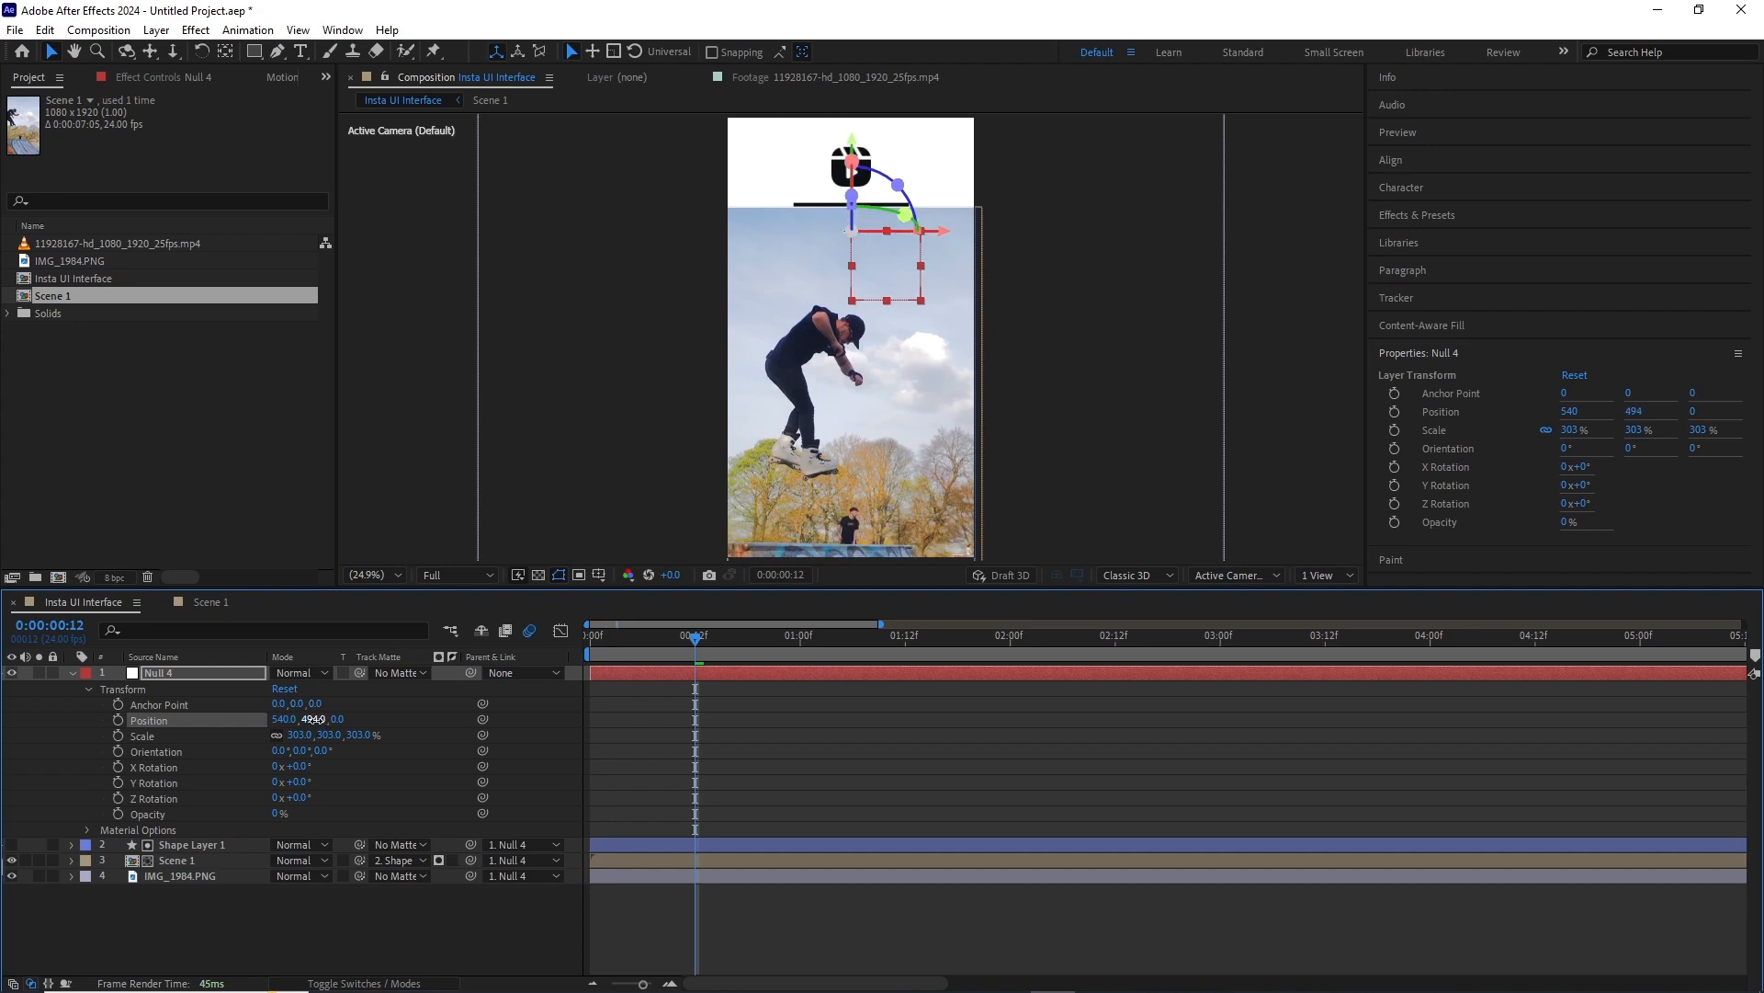
drag(313, 719, 280, 724)
click(344, 984)
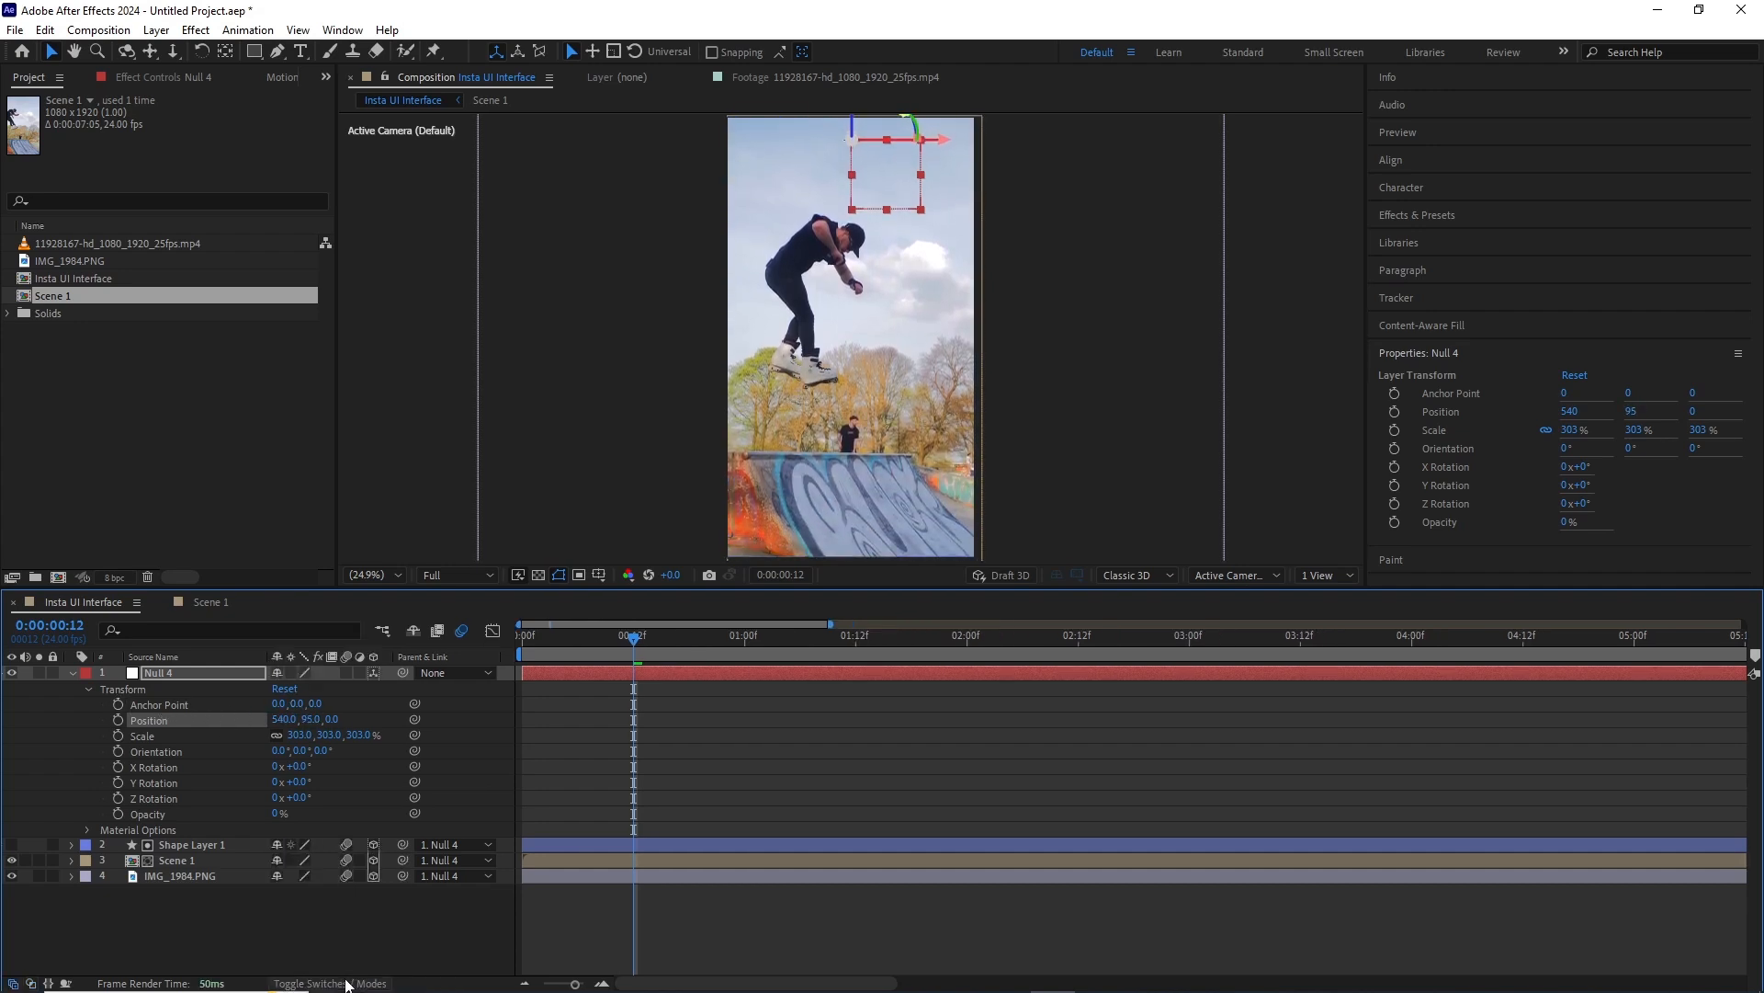
Keyframe the null's current Position and Scale at both 0:00:00:00 and 0:00:01:07.
click(117, 719)
click(117, 735)
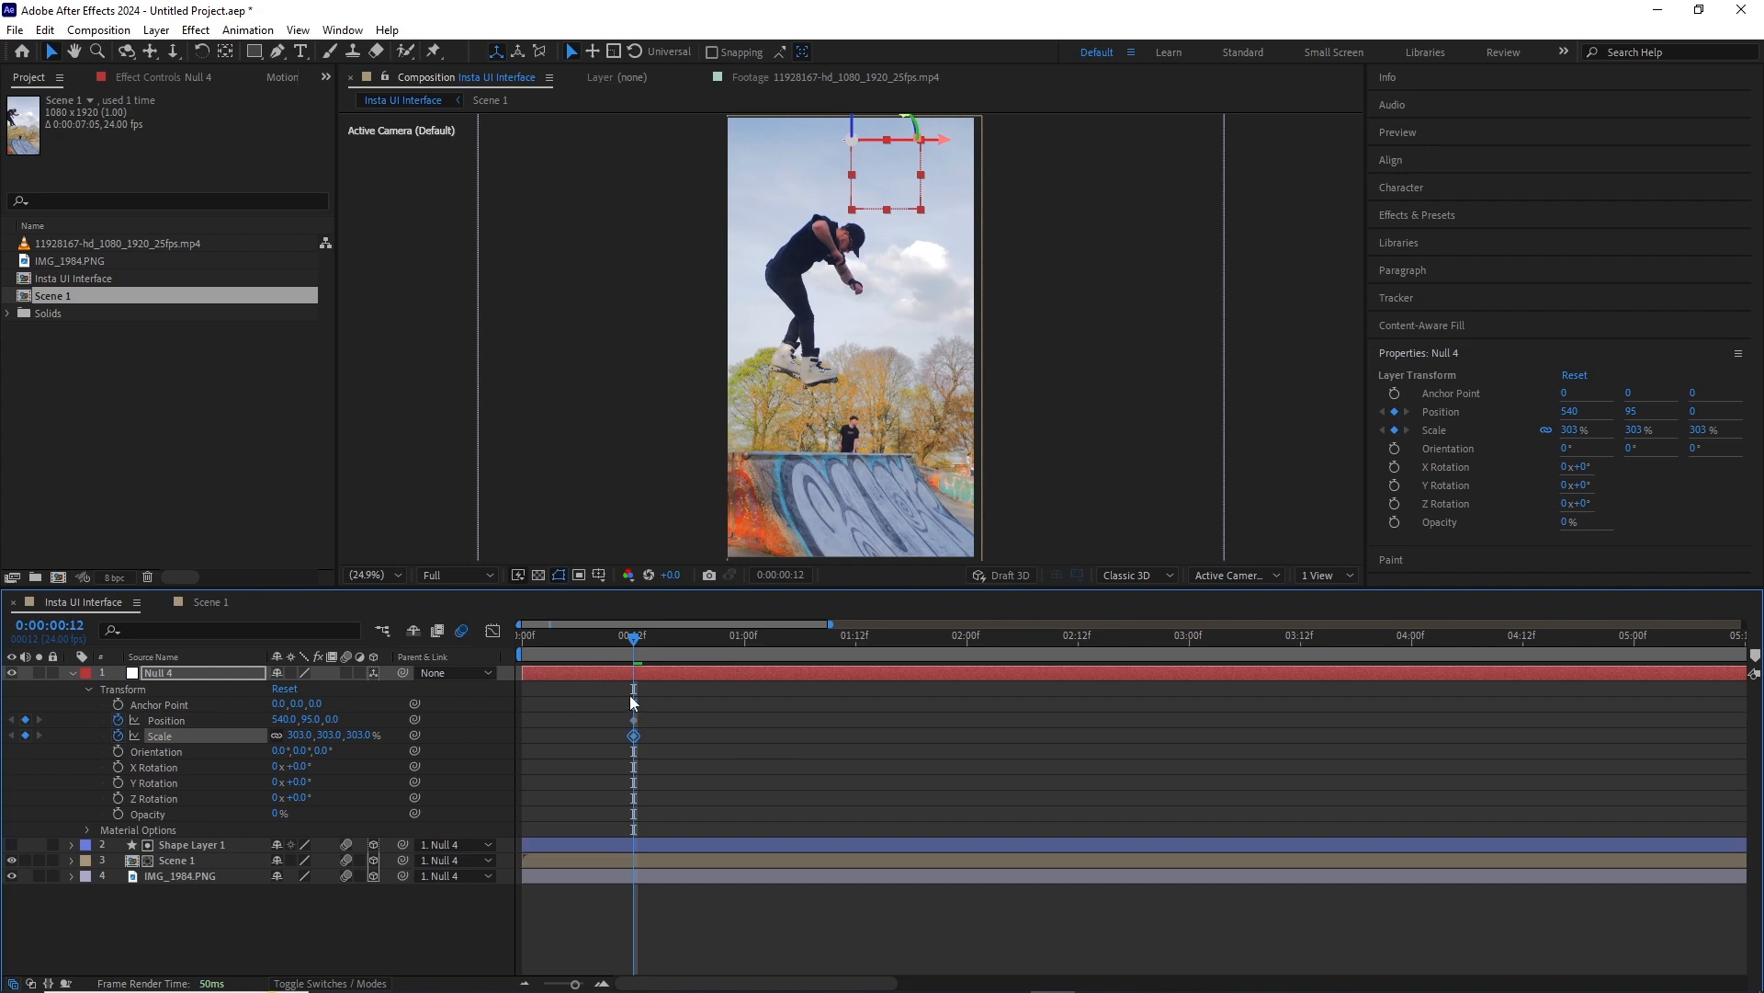
drag(596, 704, 655, 781)
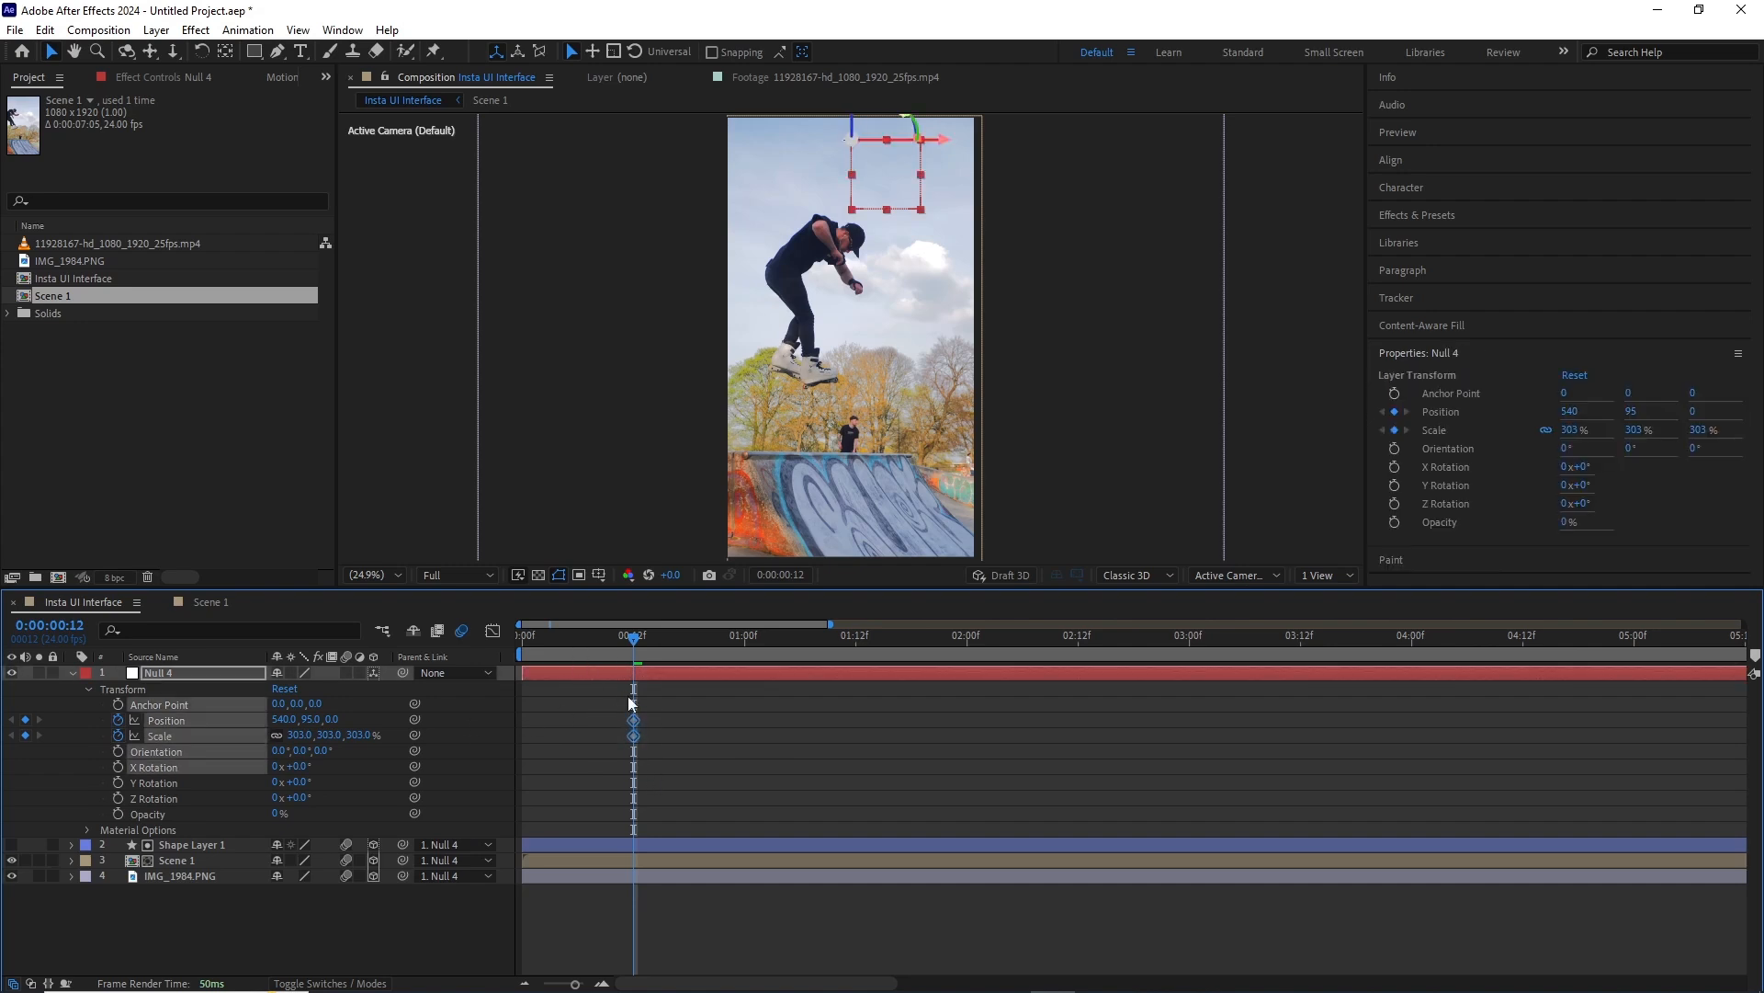
drag(721, 651, 800, 652)
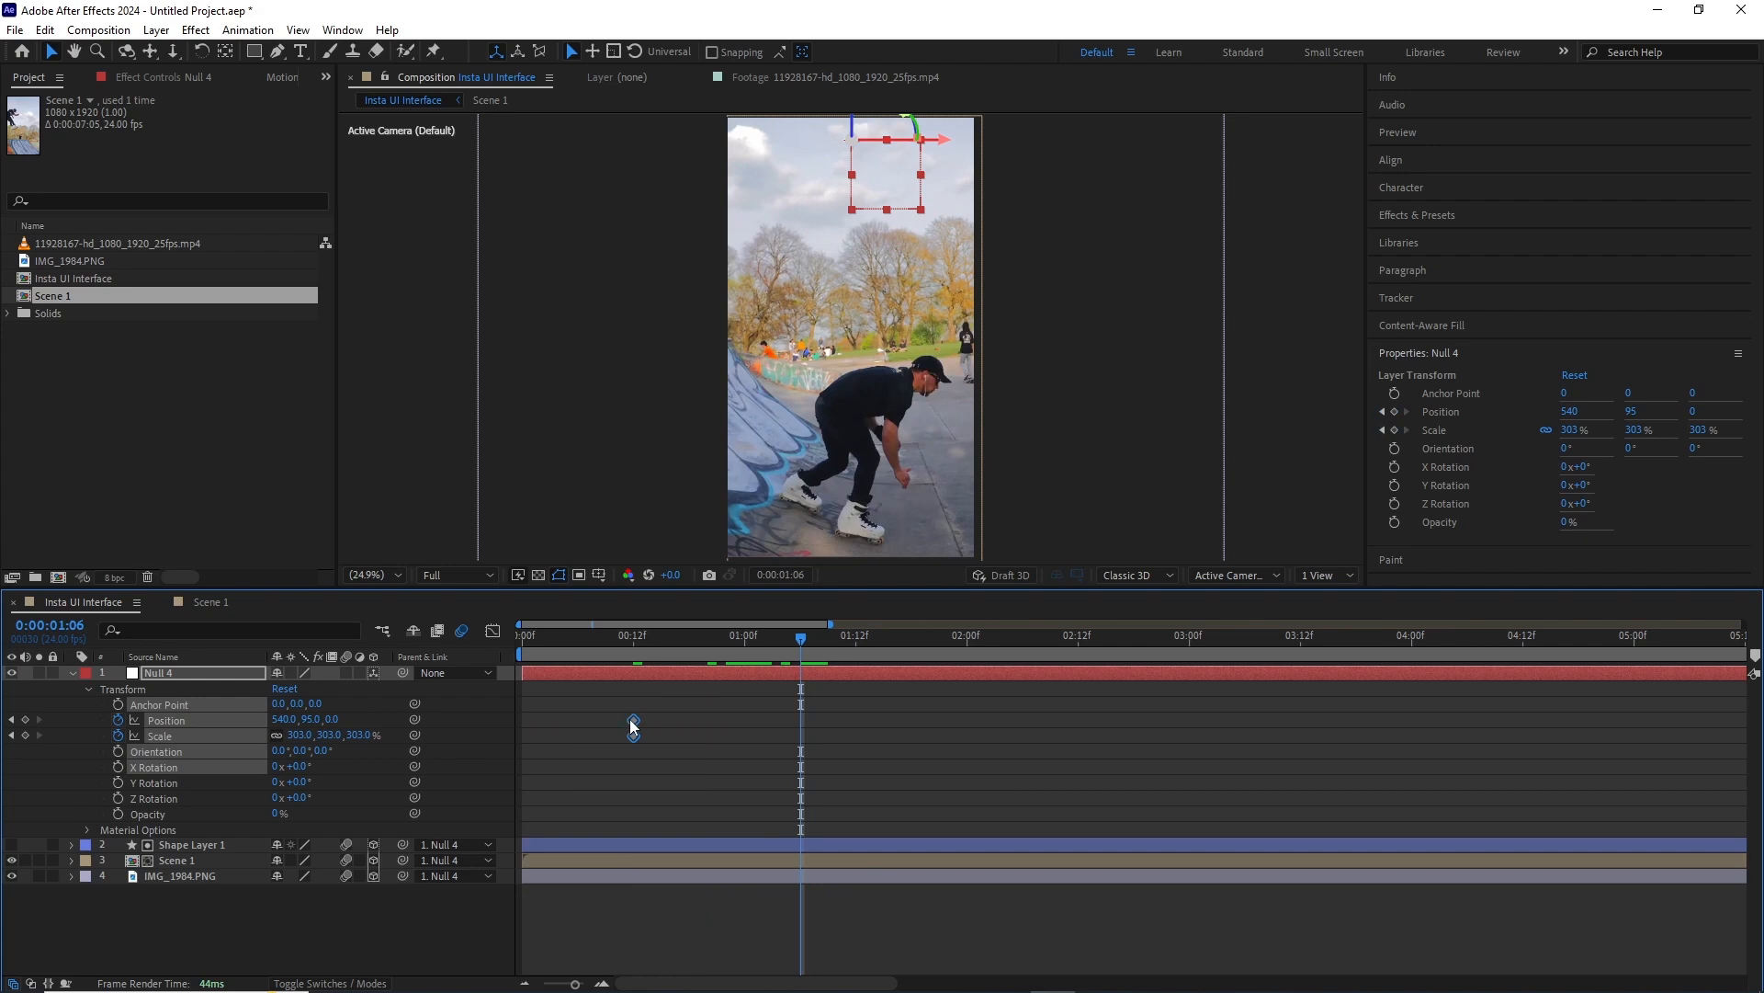
drag(632, 726, 809, 729)
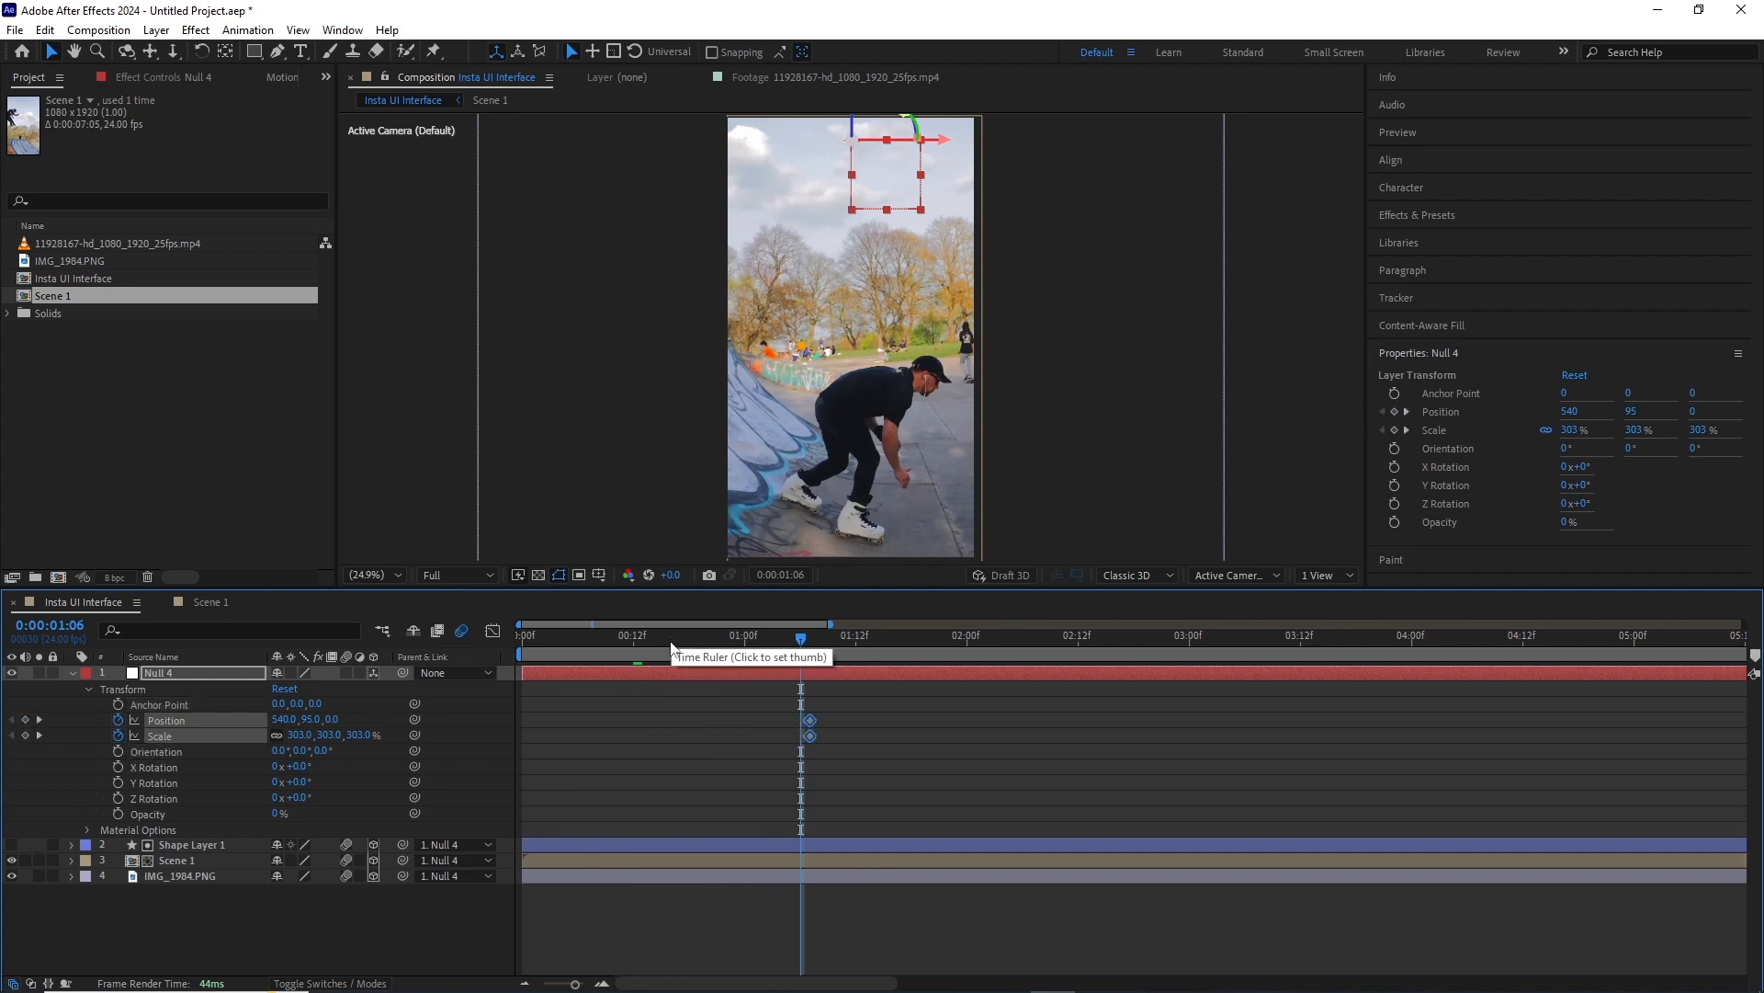
key(Home)
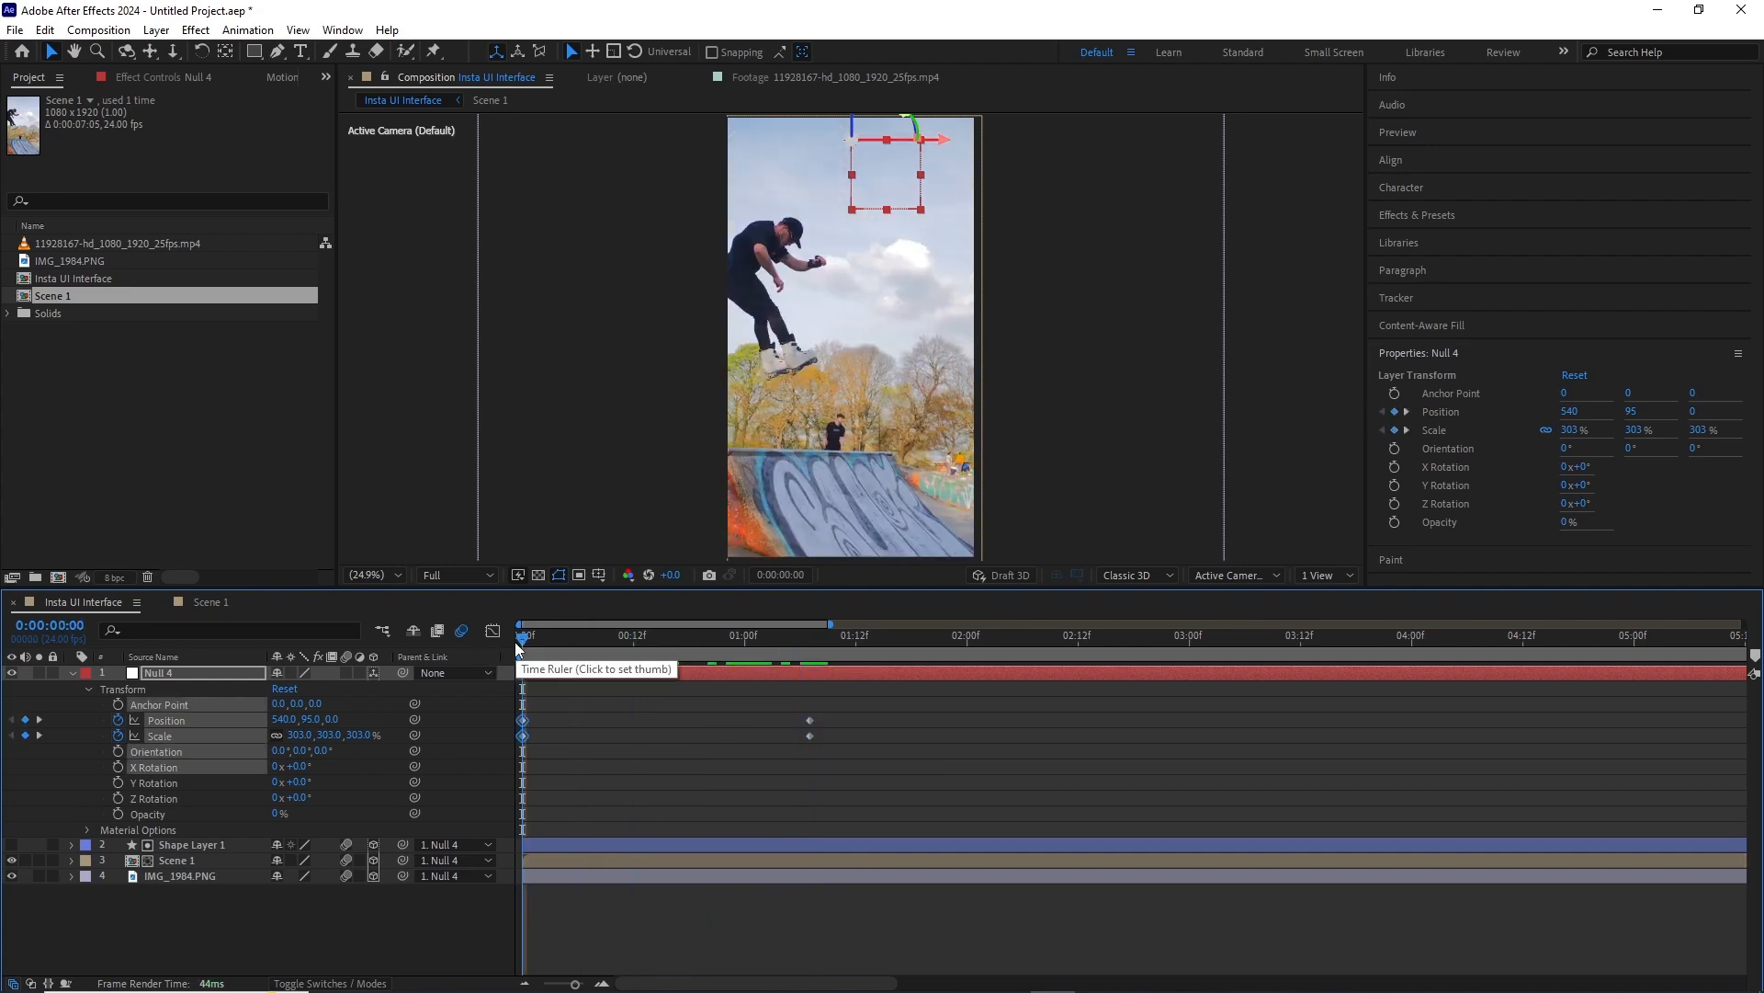
Keyframe the null's X Rotation at 0° at 0:00:01:07 and -34° at 0:00:01:13.
drag(517, 646, 852, 720)
click(596, 746)
click(118, 767)
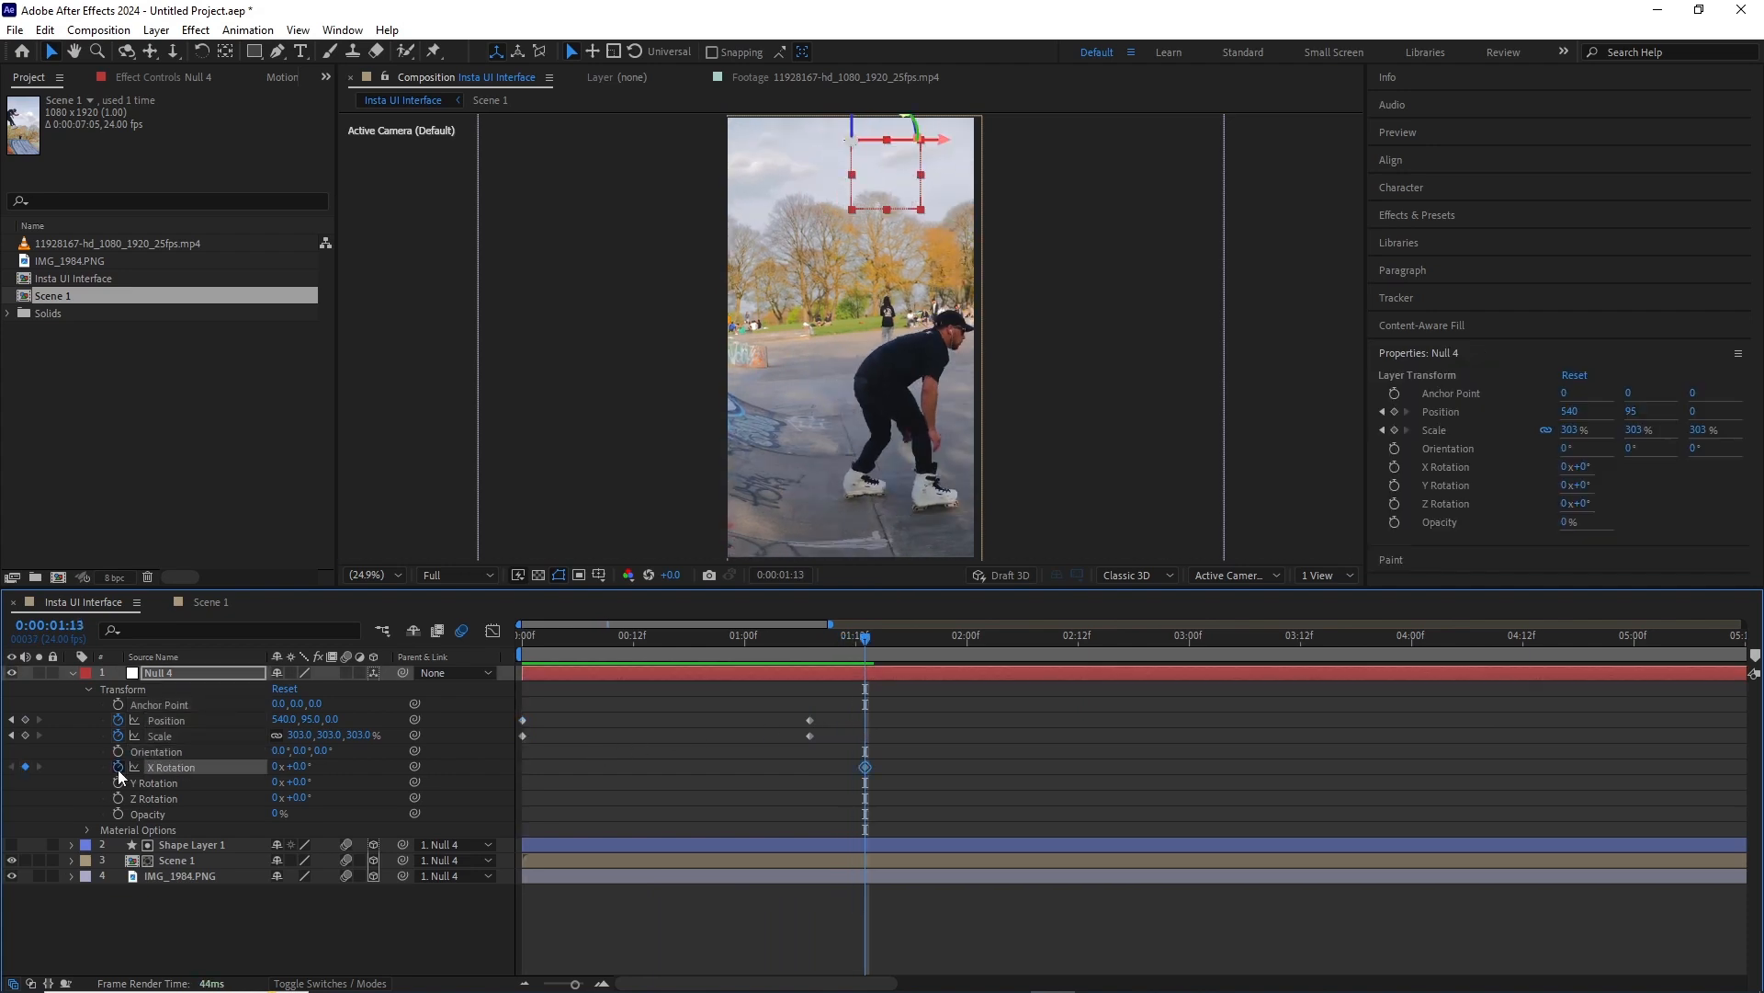
drag(836, 652, 816, 649)
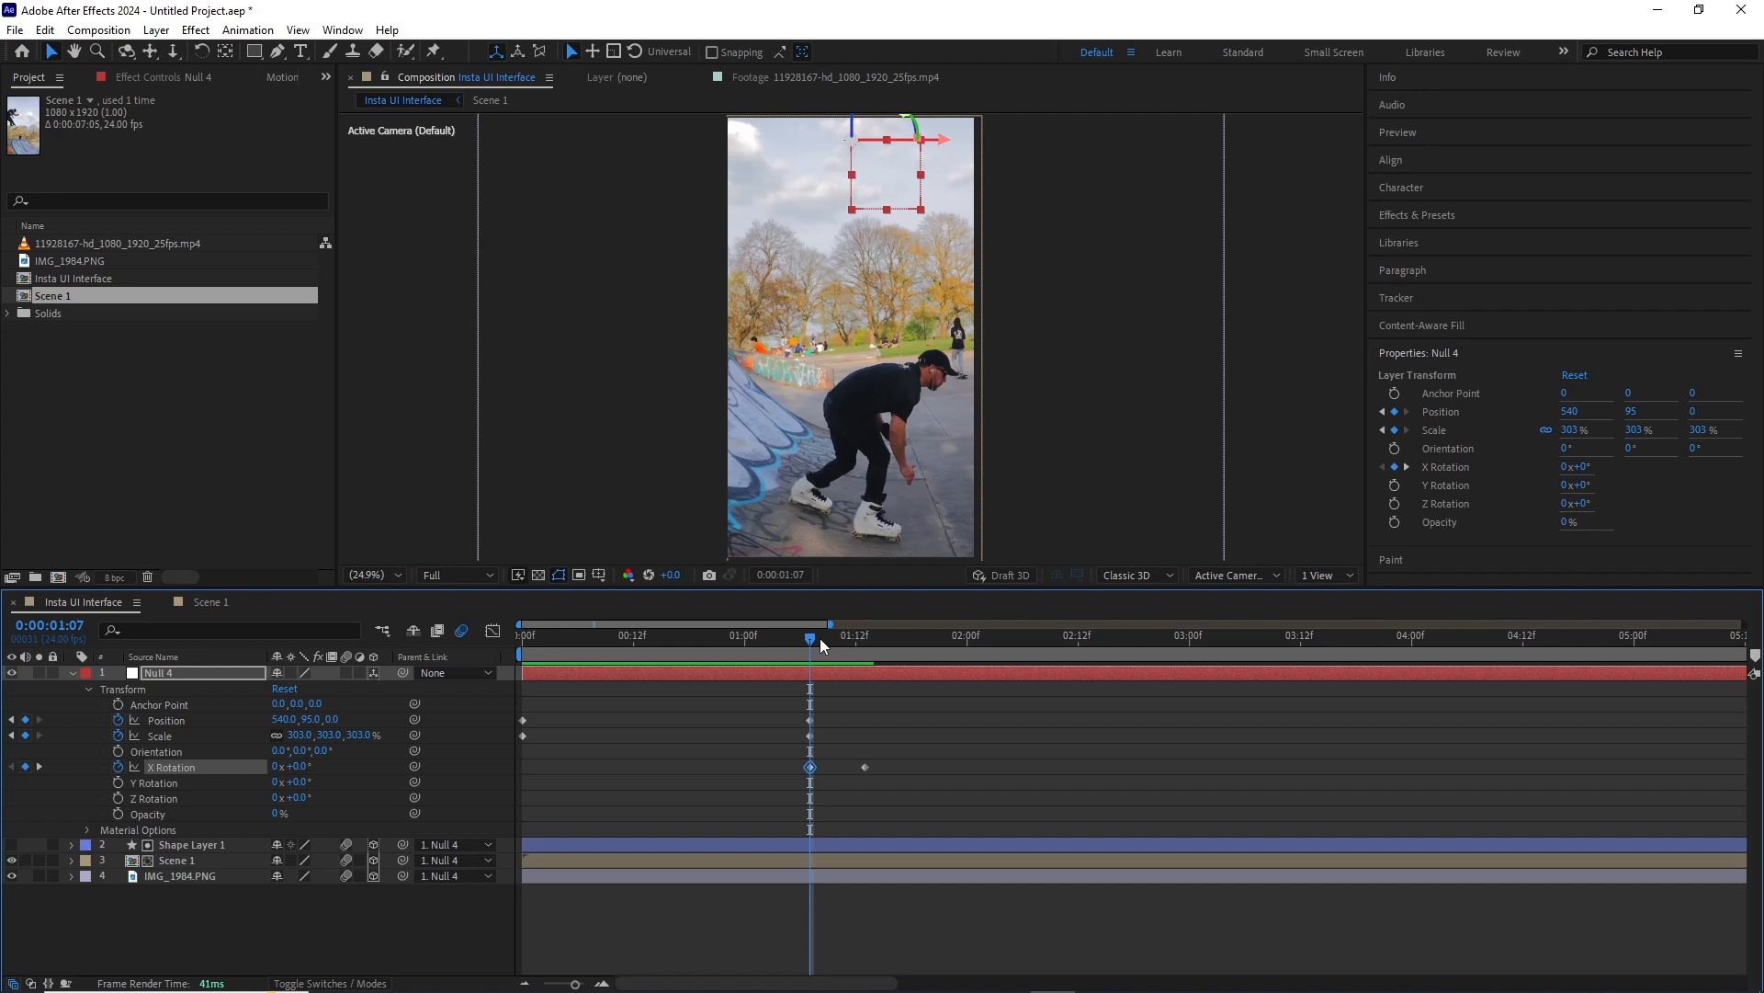
drag(820, 644, 865, 645)
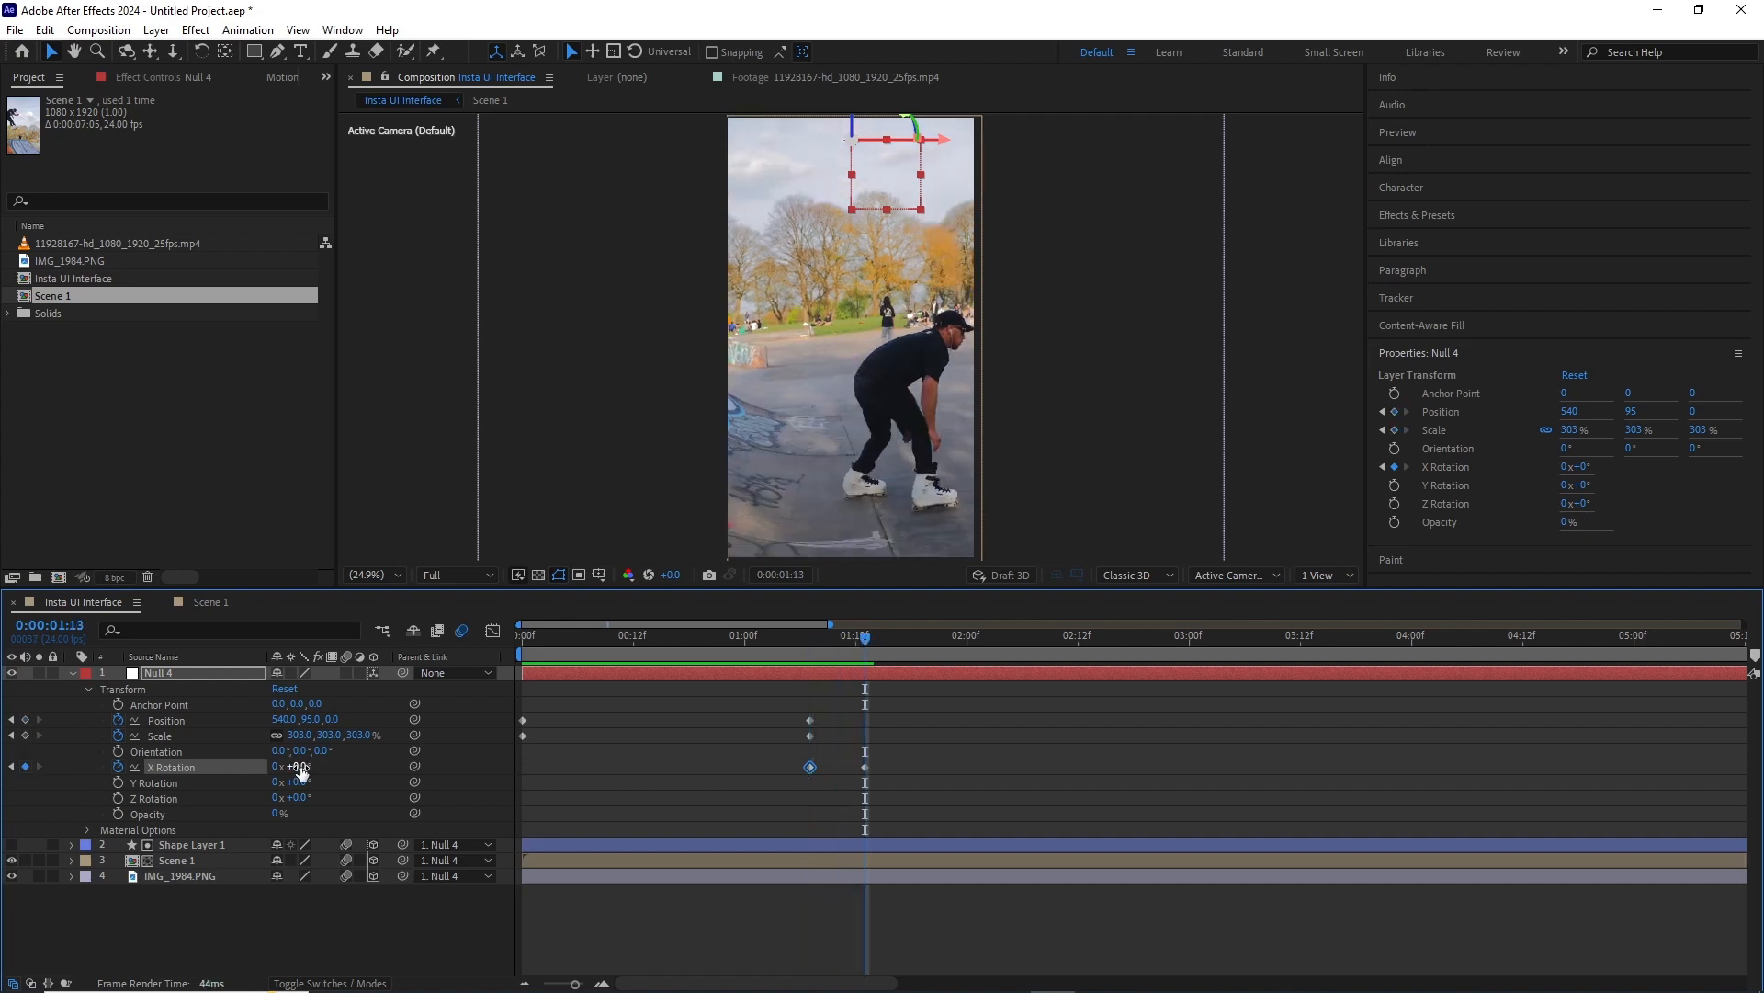
drag(295, 767, 273, 771)
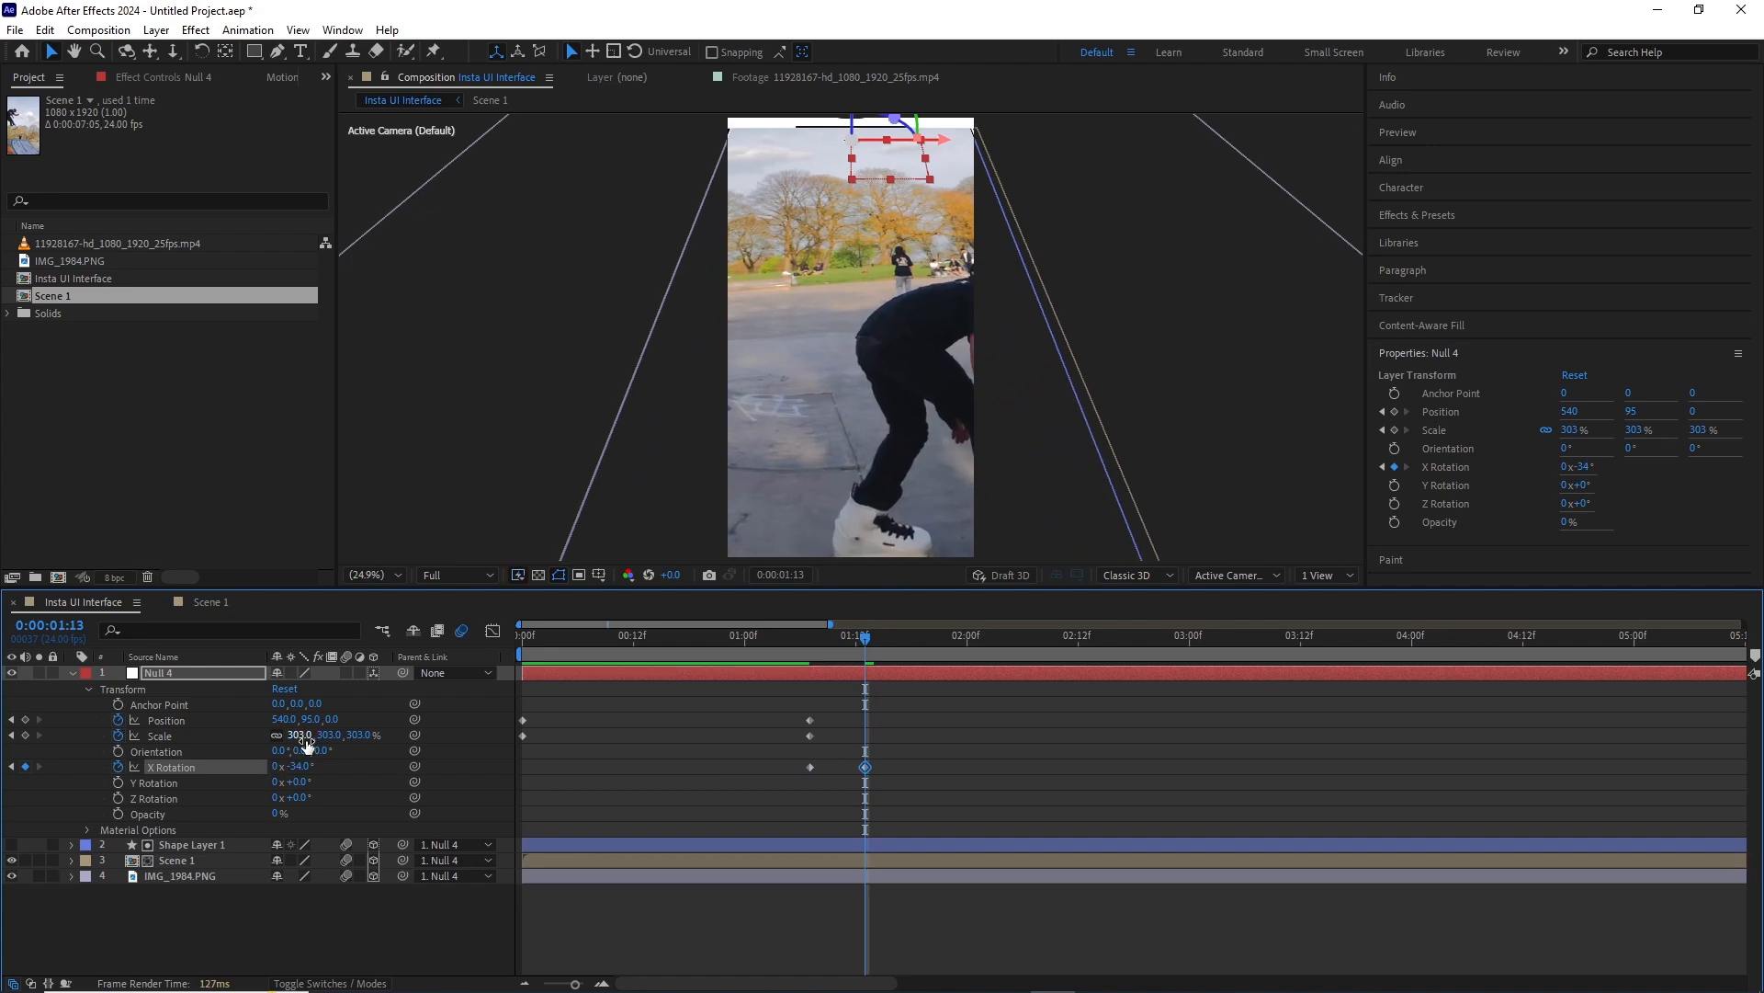
At 0:00:01:13, set the null's Scale to 169% and Position to 577, 746, 0, and preview the zoom-out.
drag(362, 738, 851, 782)
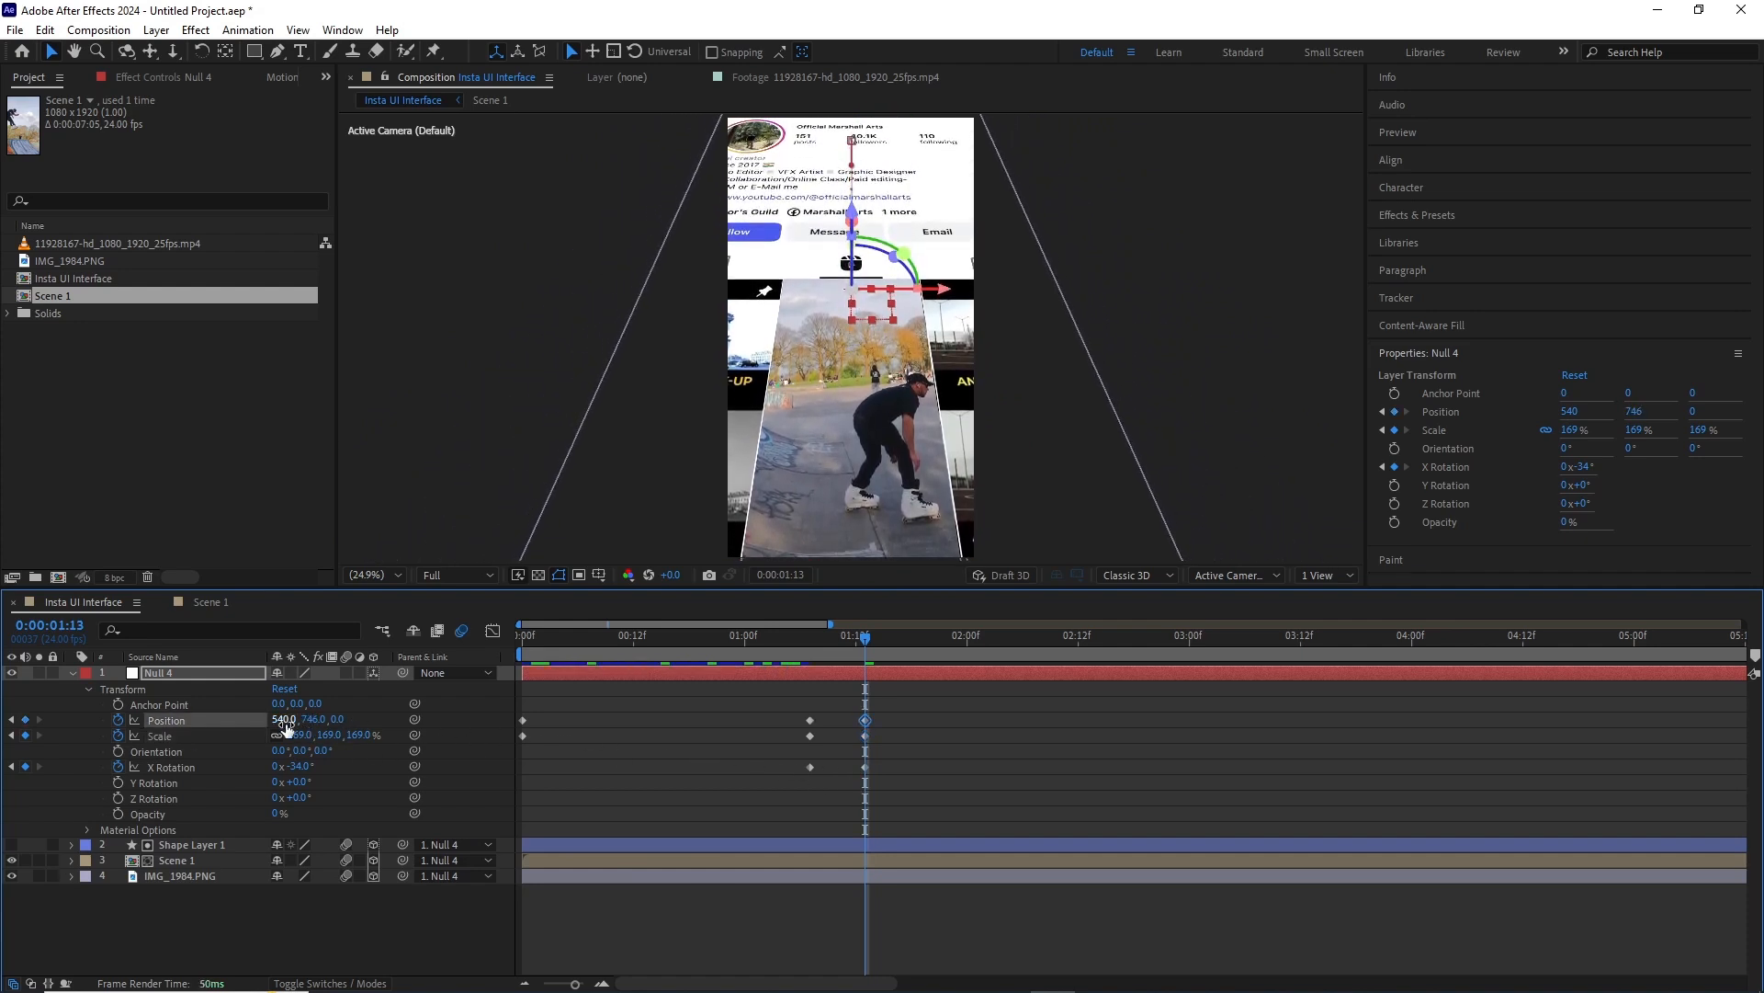
drag(284, 718, 329, 726)
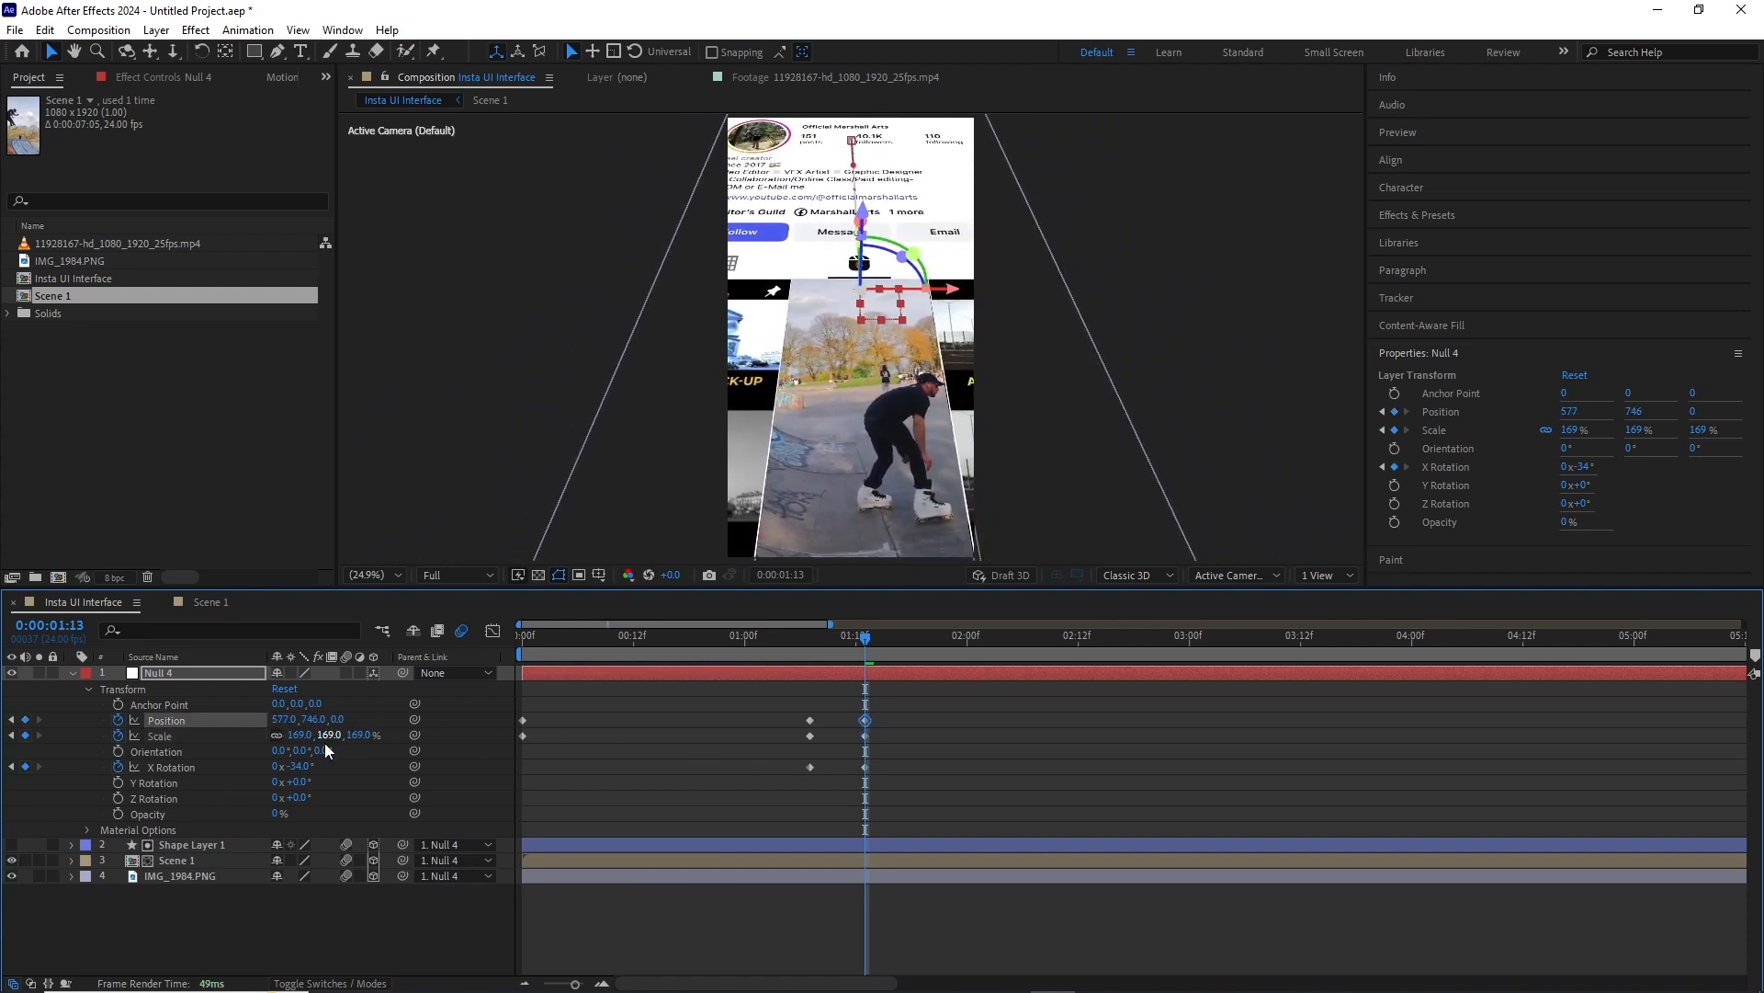
drag(867, 643, 643, 667)
key(space)
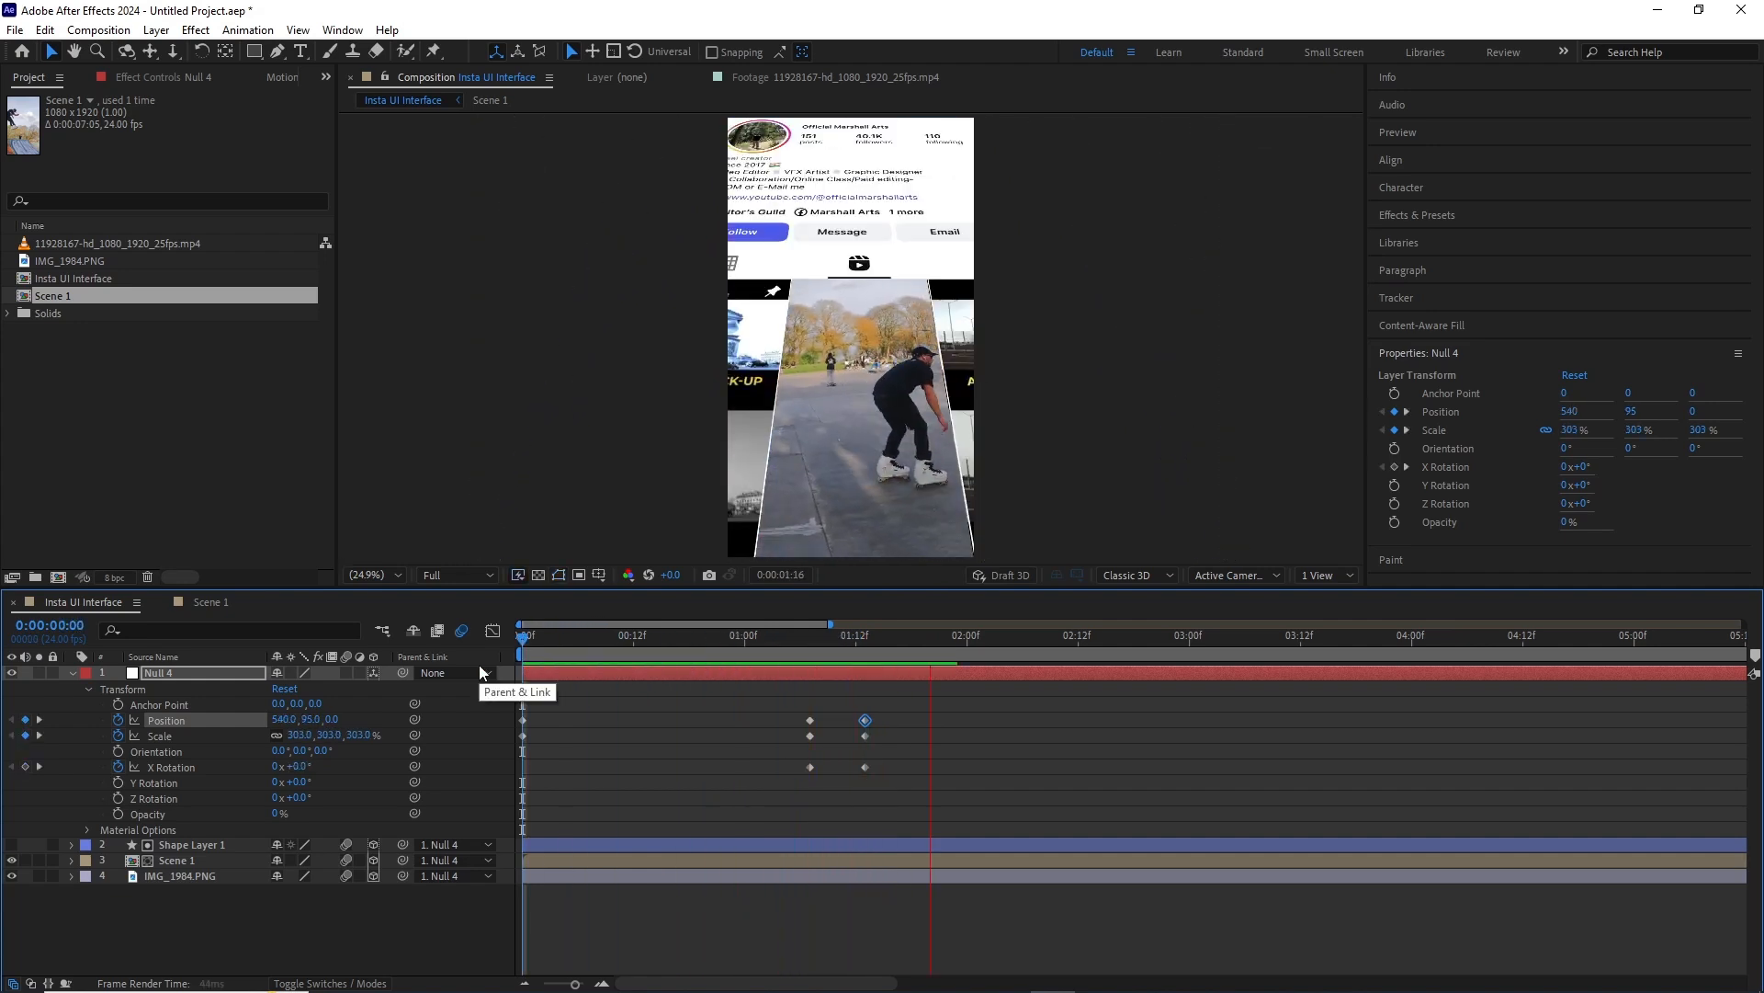
key(space)
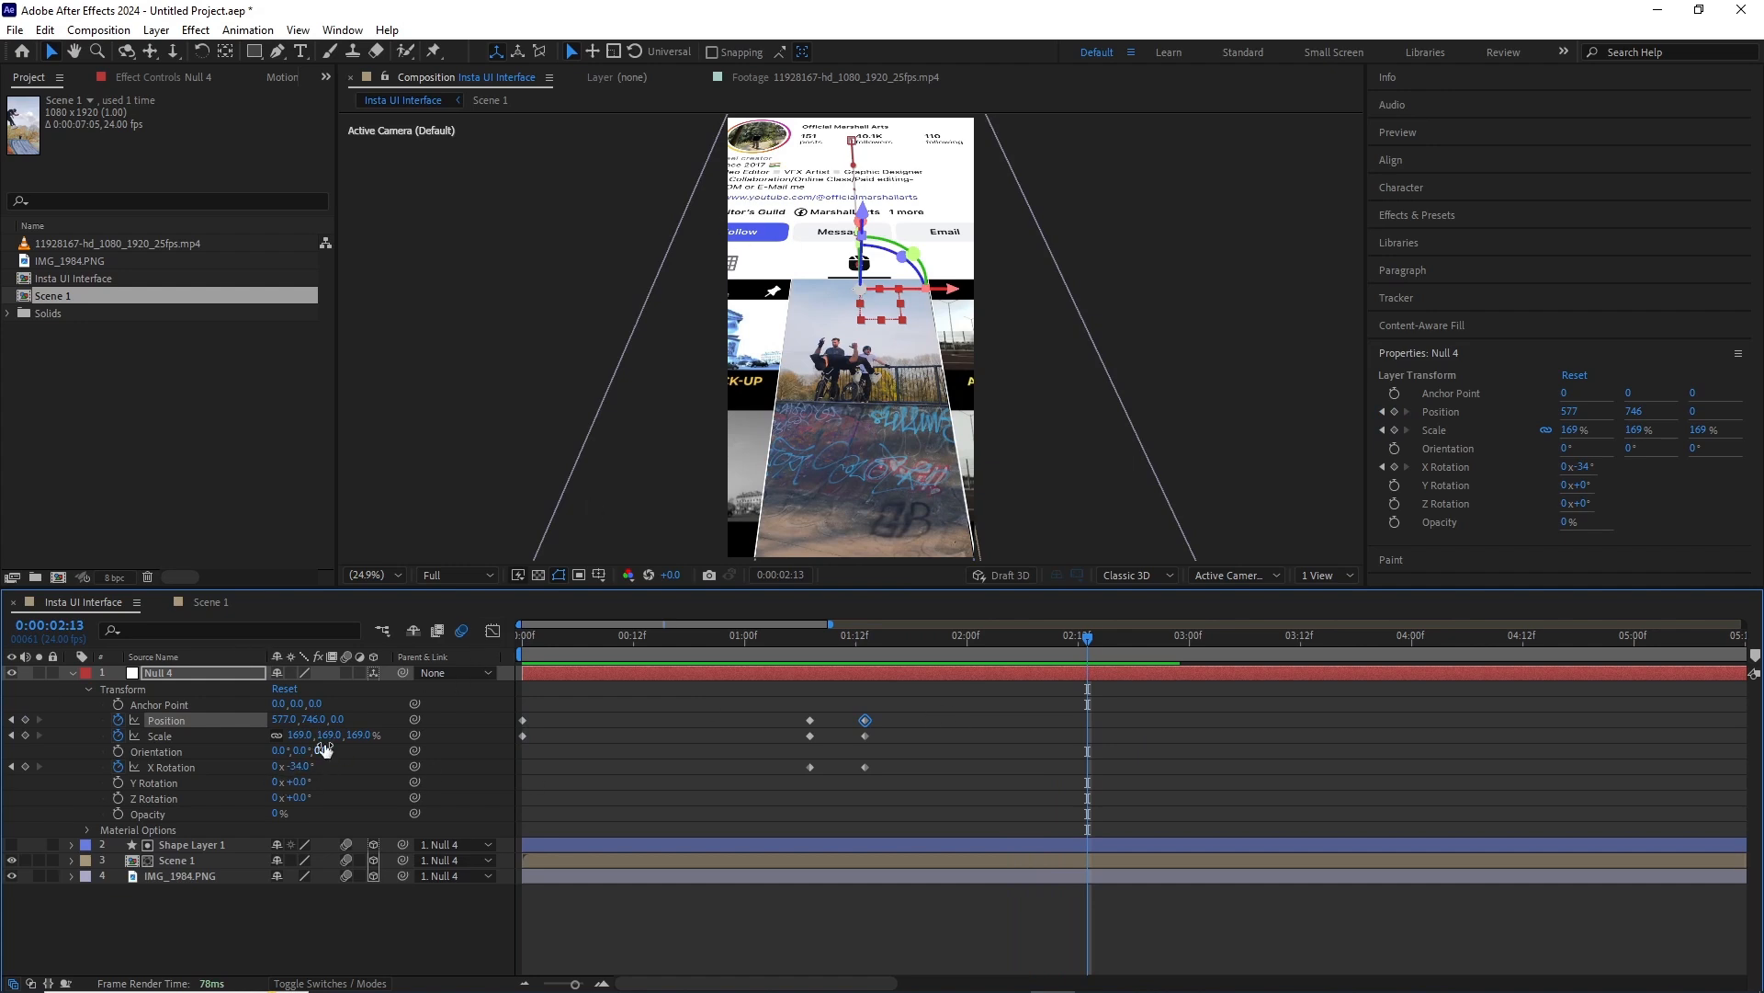
At 0:00:02:13, set the null's Position to 987, 1750.5, -680.9, Scale to 260% and X Rotation to -36°, and preview the move.
drag(313, 721, 354, 718)
drag(843, 264, 901, 481)
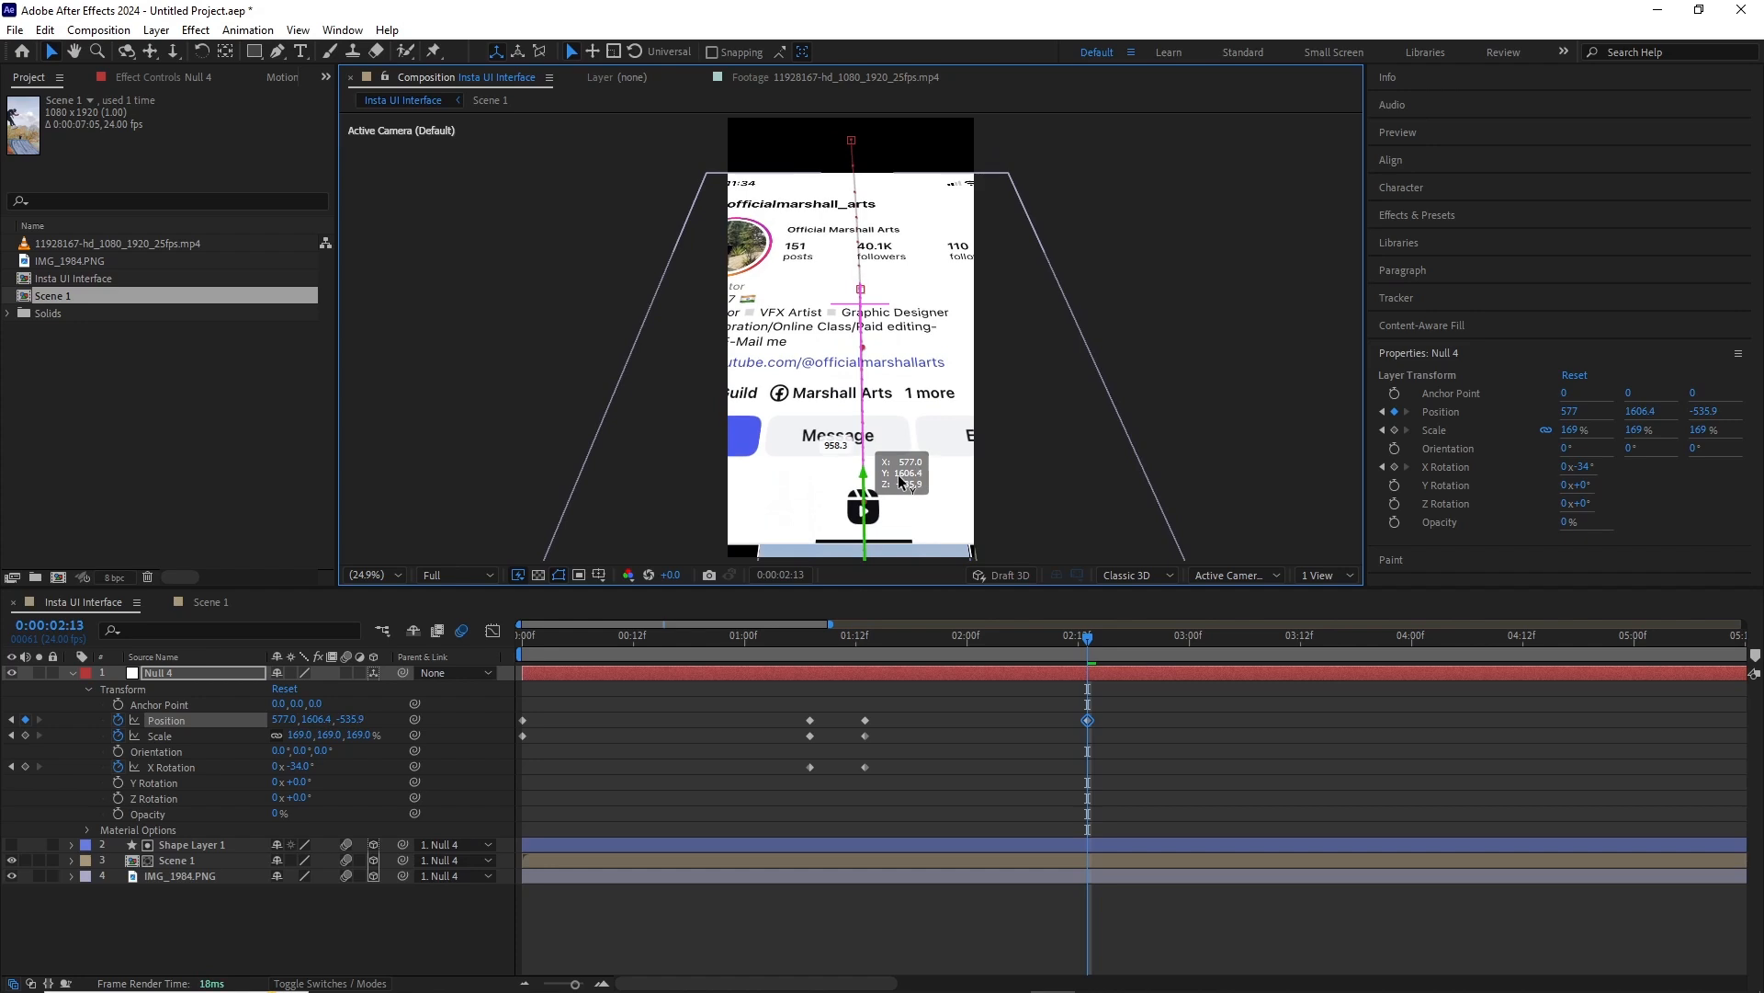
drag(285, 719, 504, 723)
drag(333, 735, 425, 735)
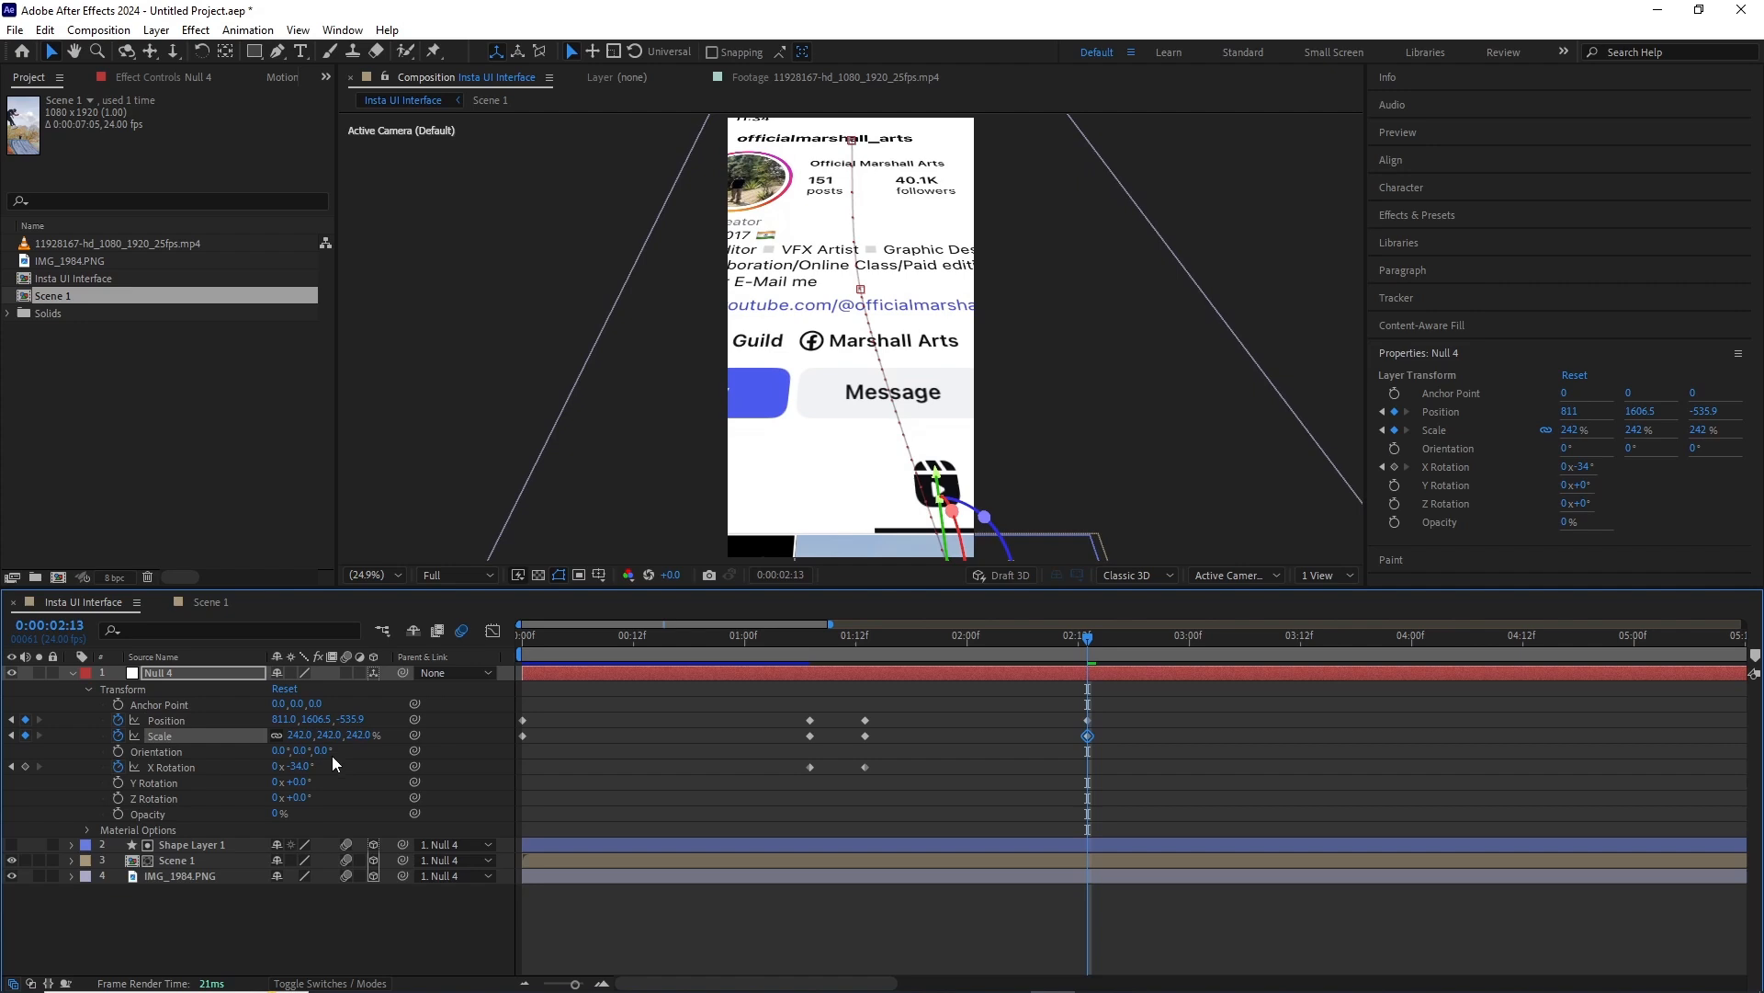
drag(298, 766, 732, 790)
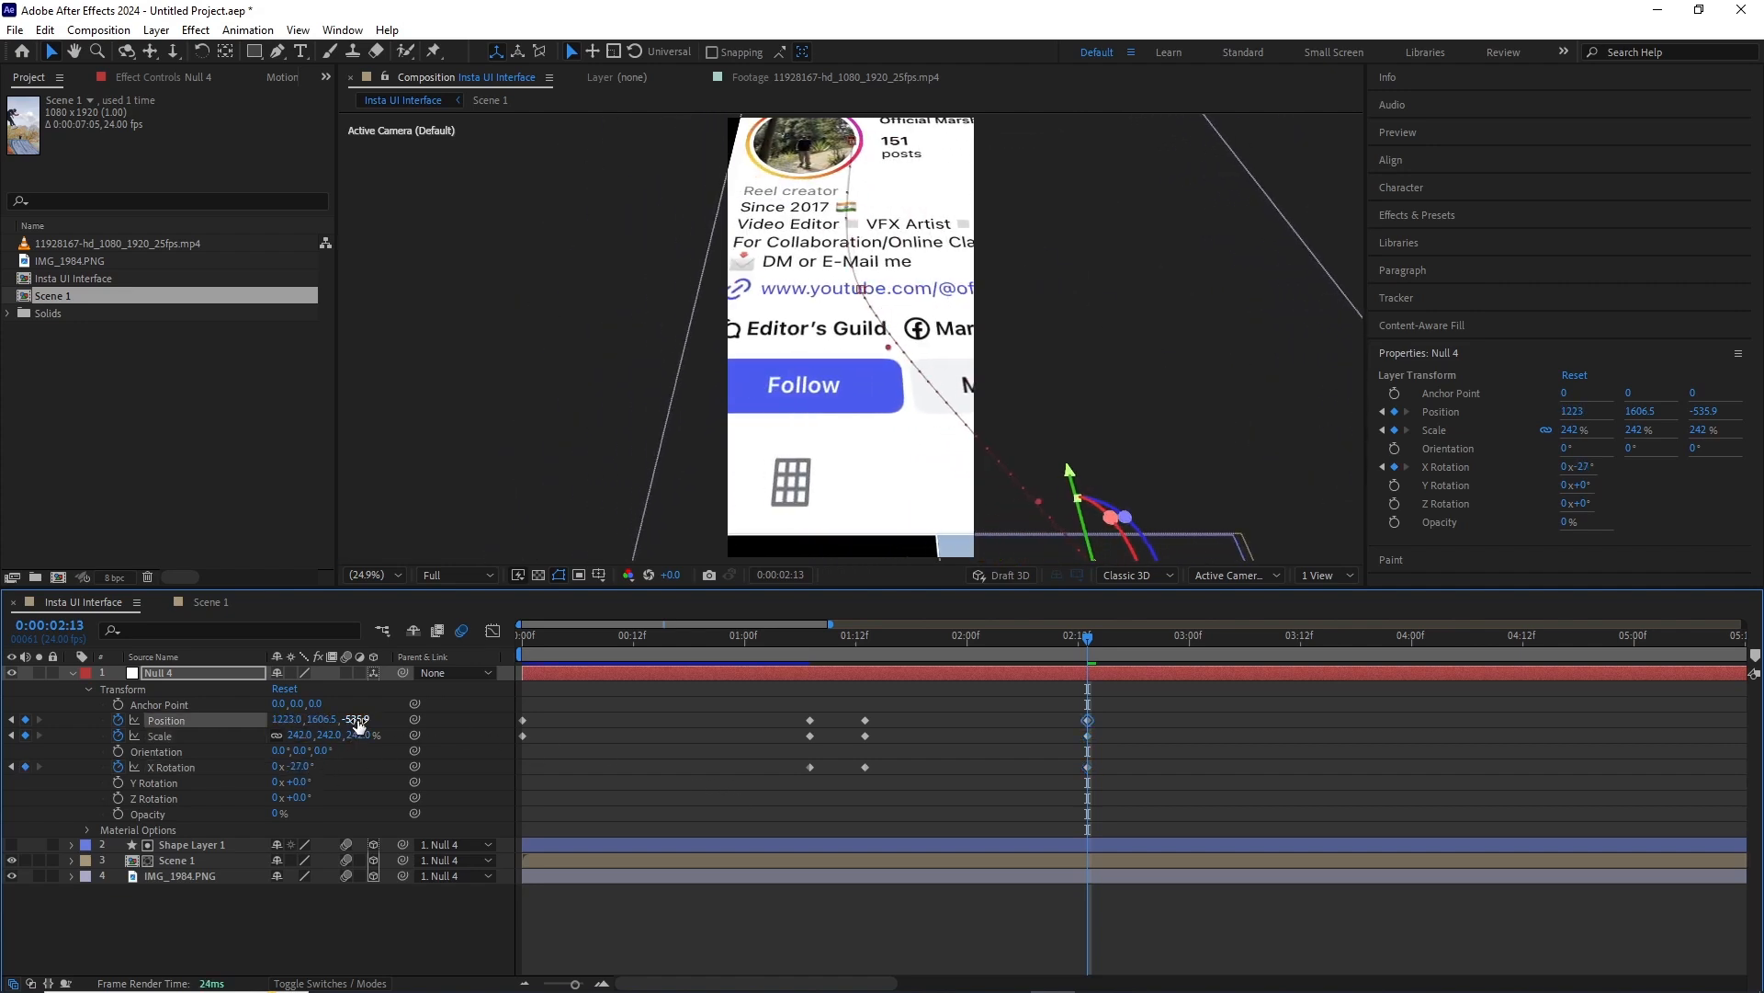
drag(358, 722, 276, 744)
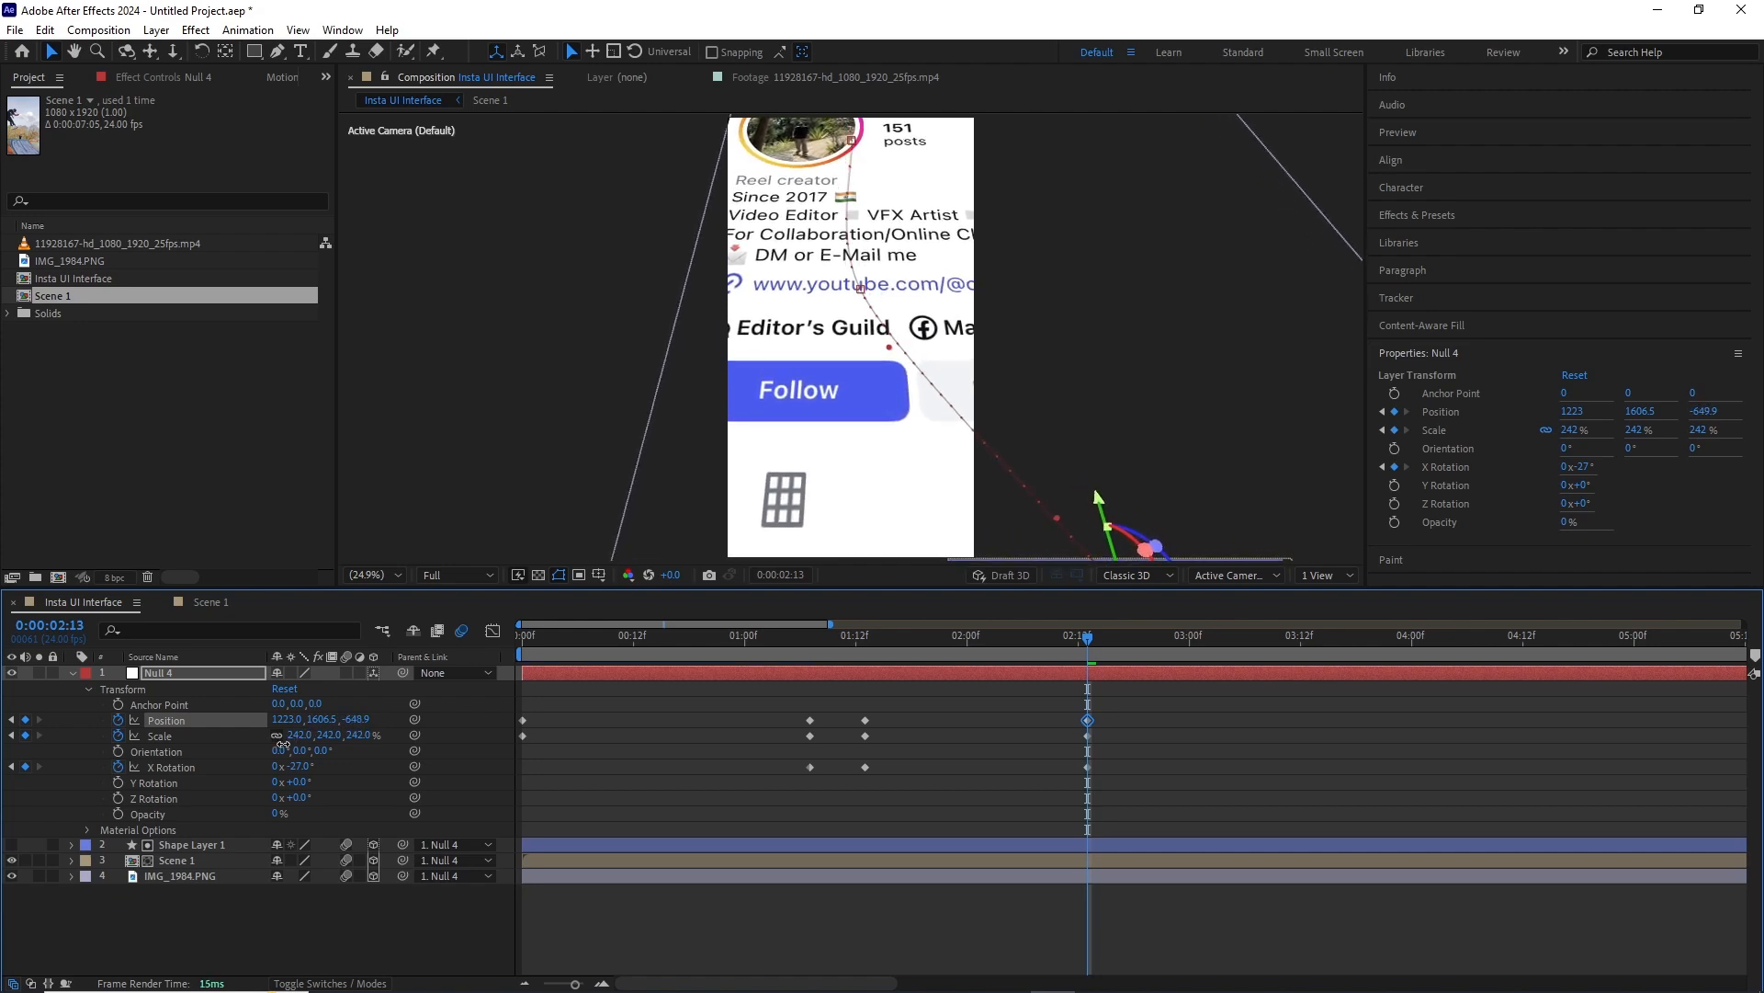
key(space)
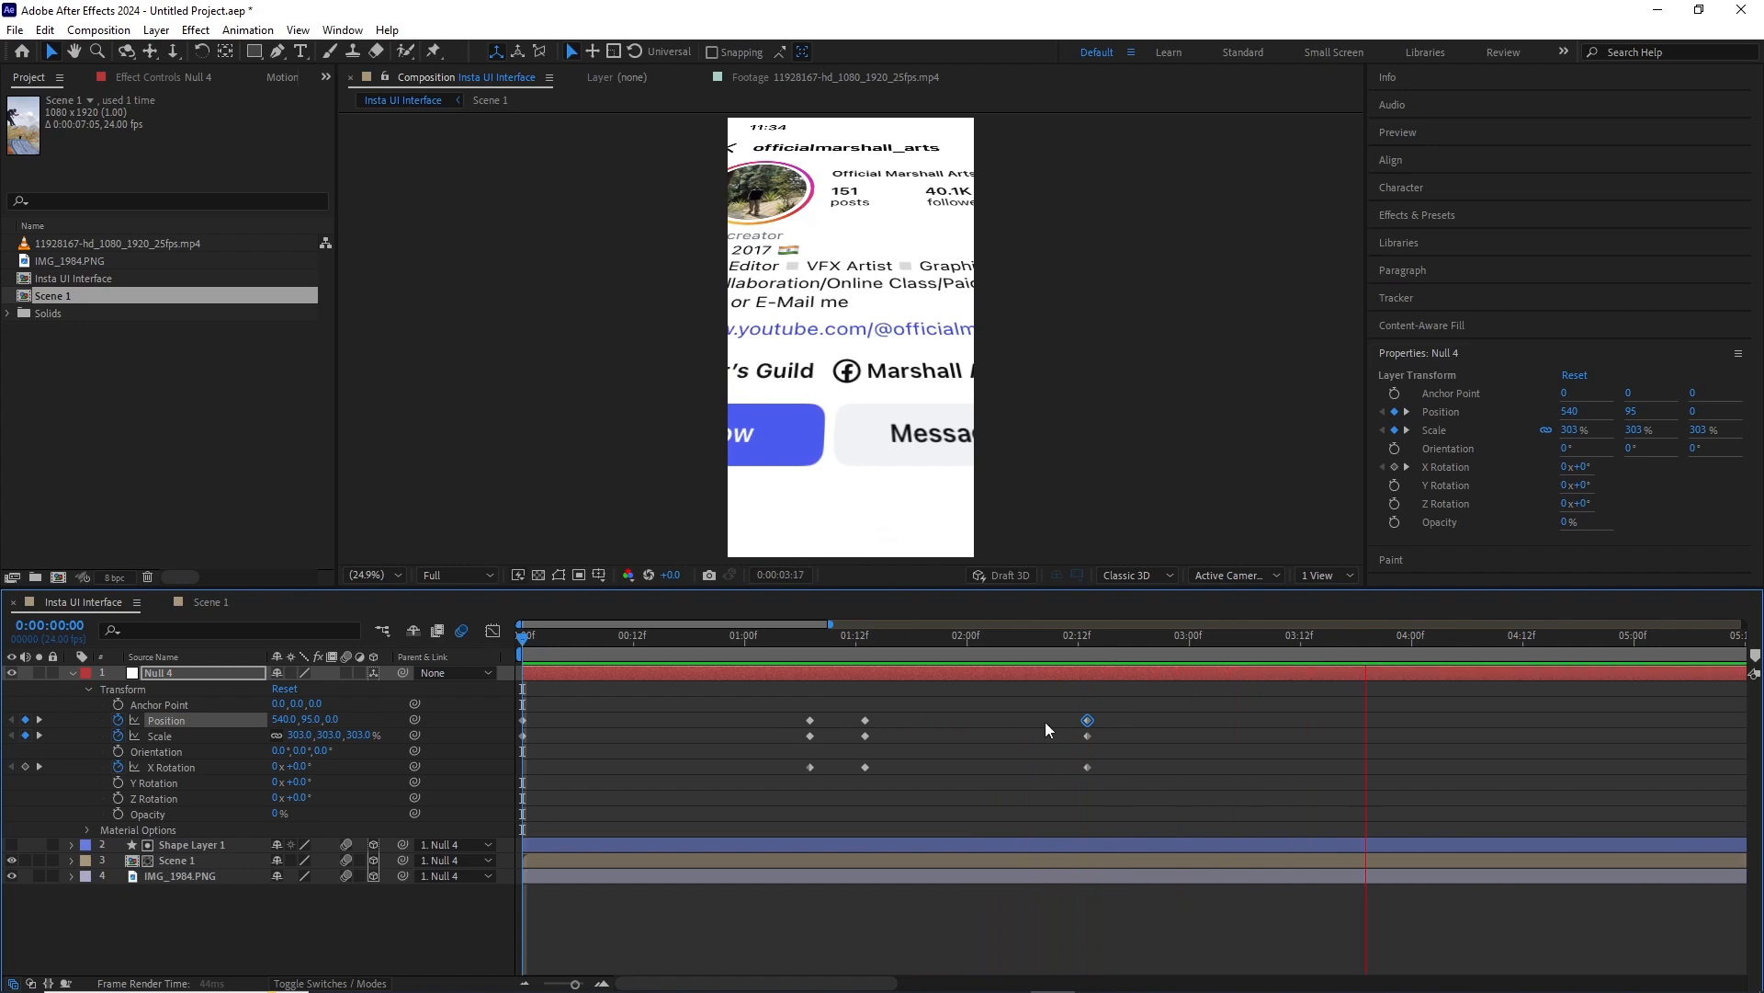
key(space)
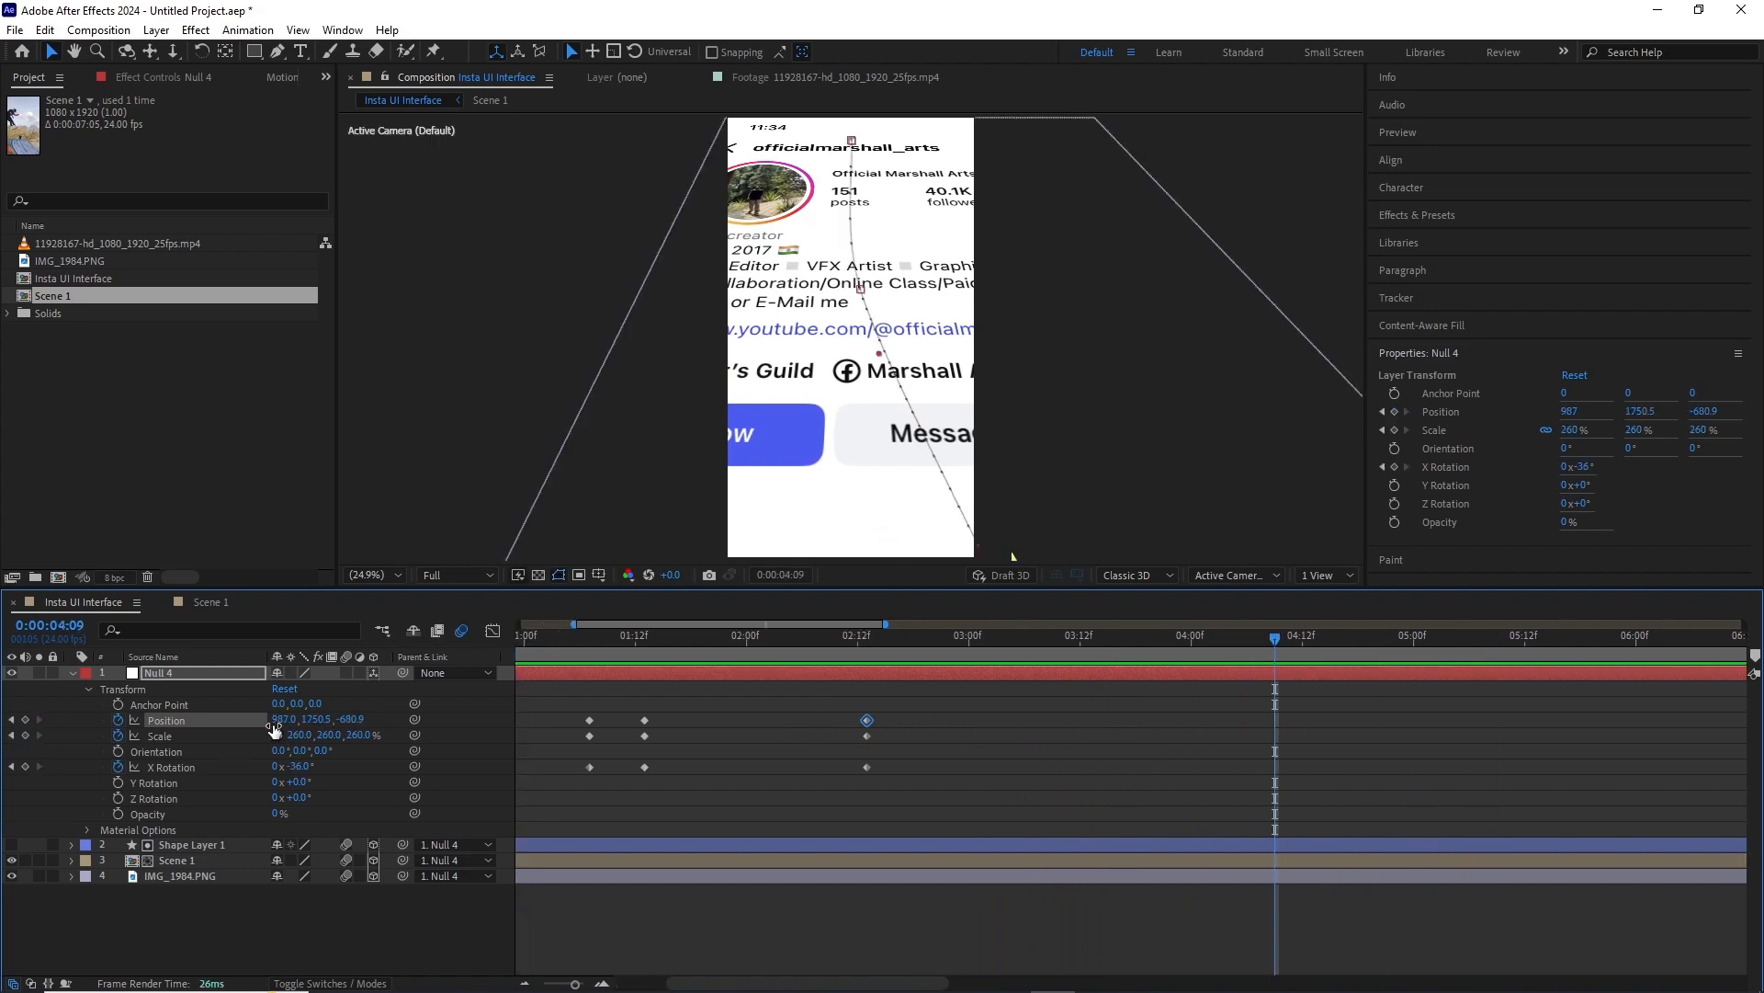
At 0:00:04:09, keyframe the null's X position at 183 to shift the view across the profile header.
drag(261, 721, 158, 749)
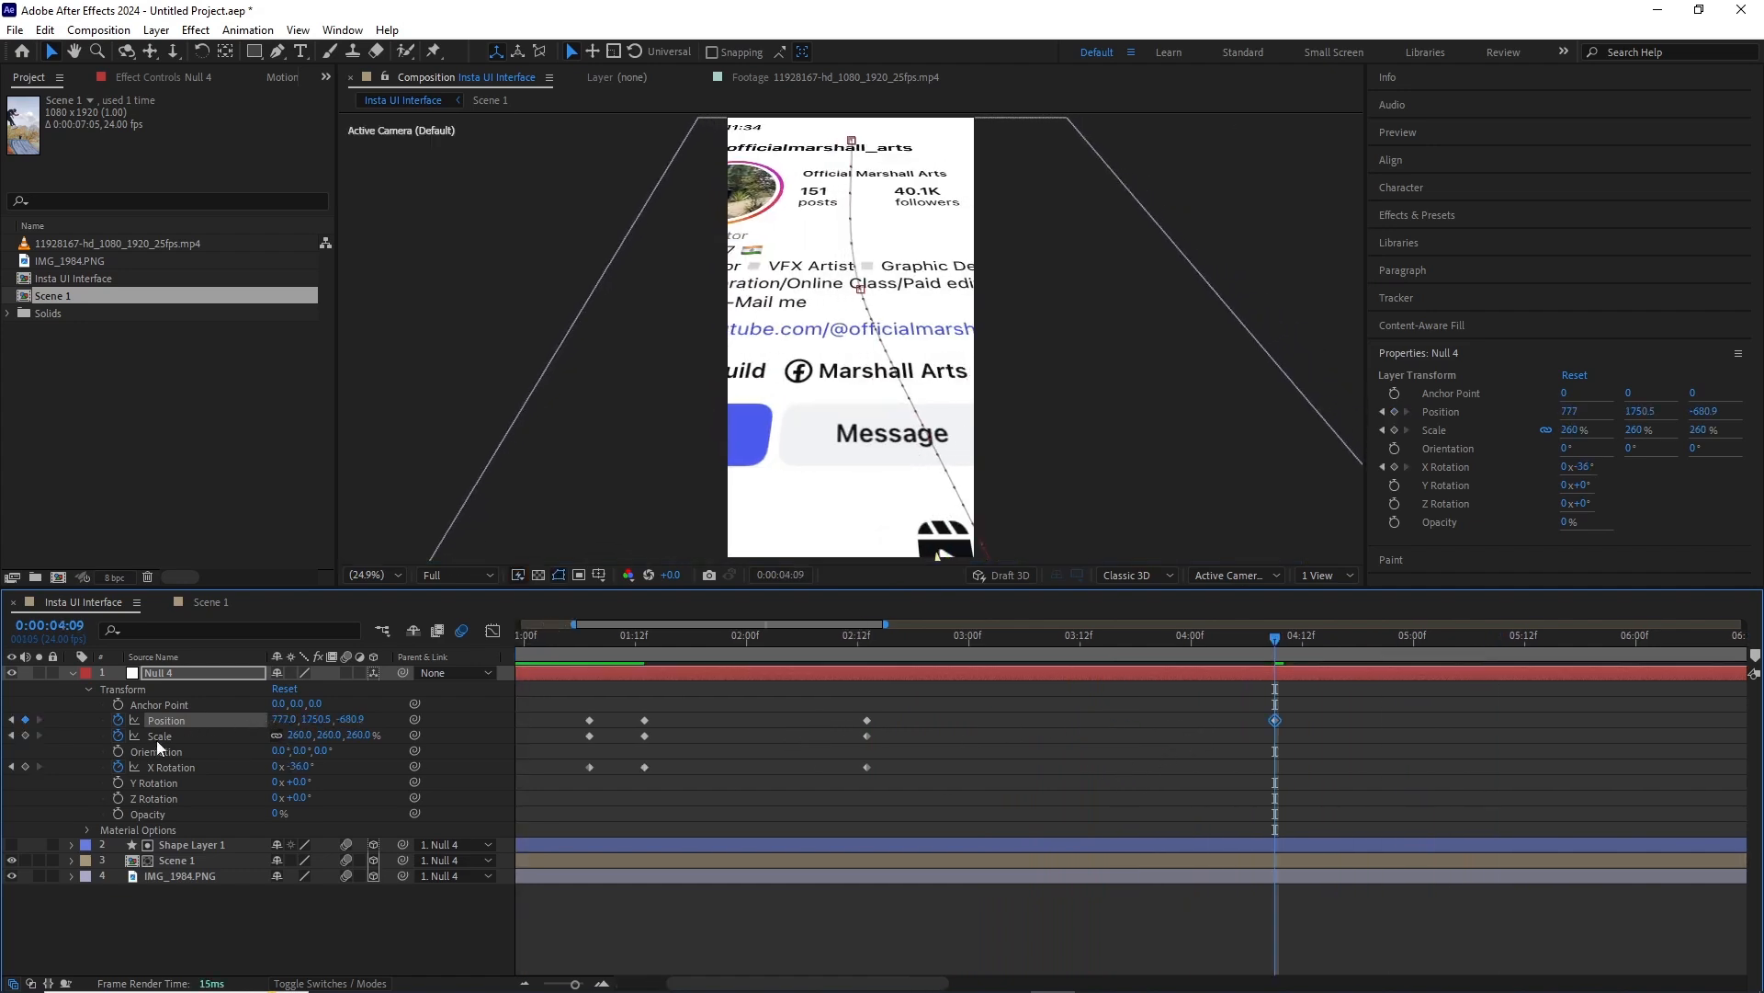
drag(269, 724, 0, 757)
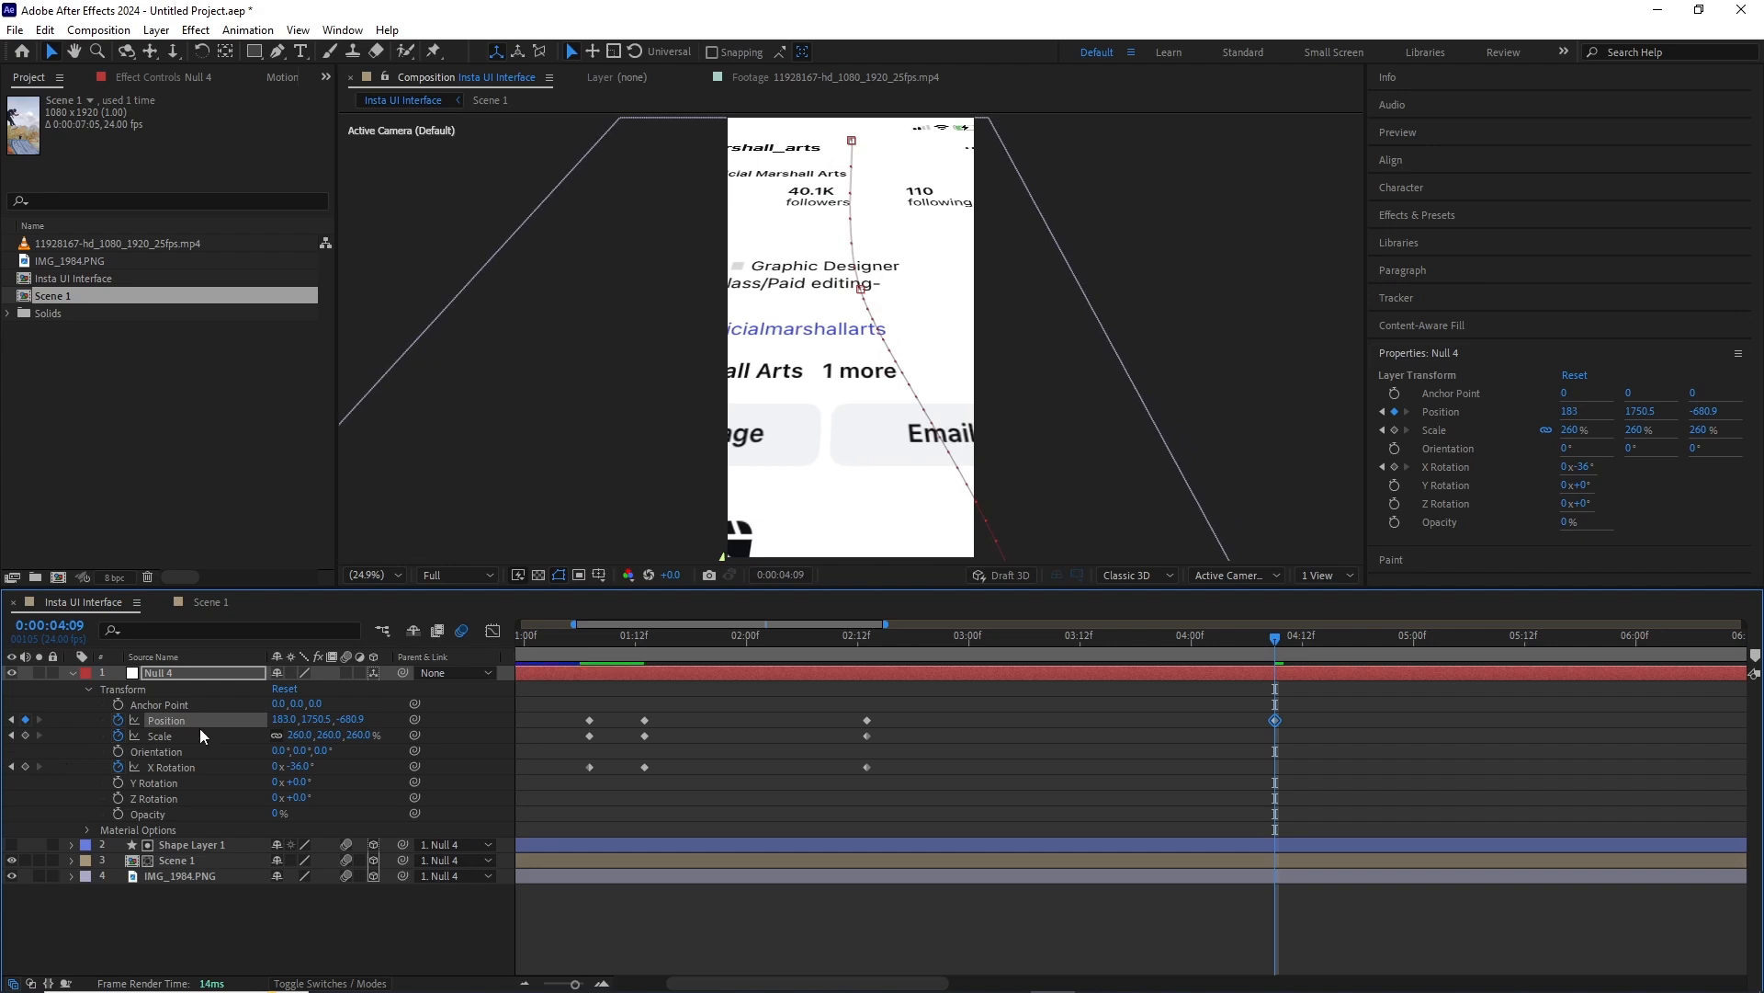
Set the null's X position to 86 at 0:00:04:09 and preview the animation from the start.
drag(283, 729, 193, 728)
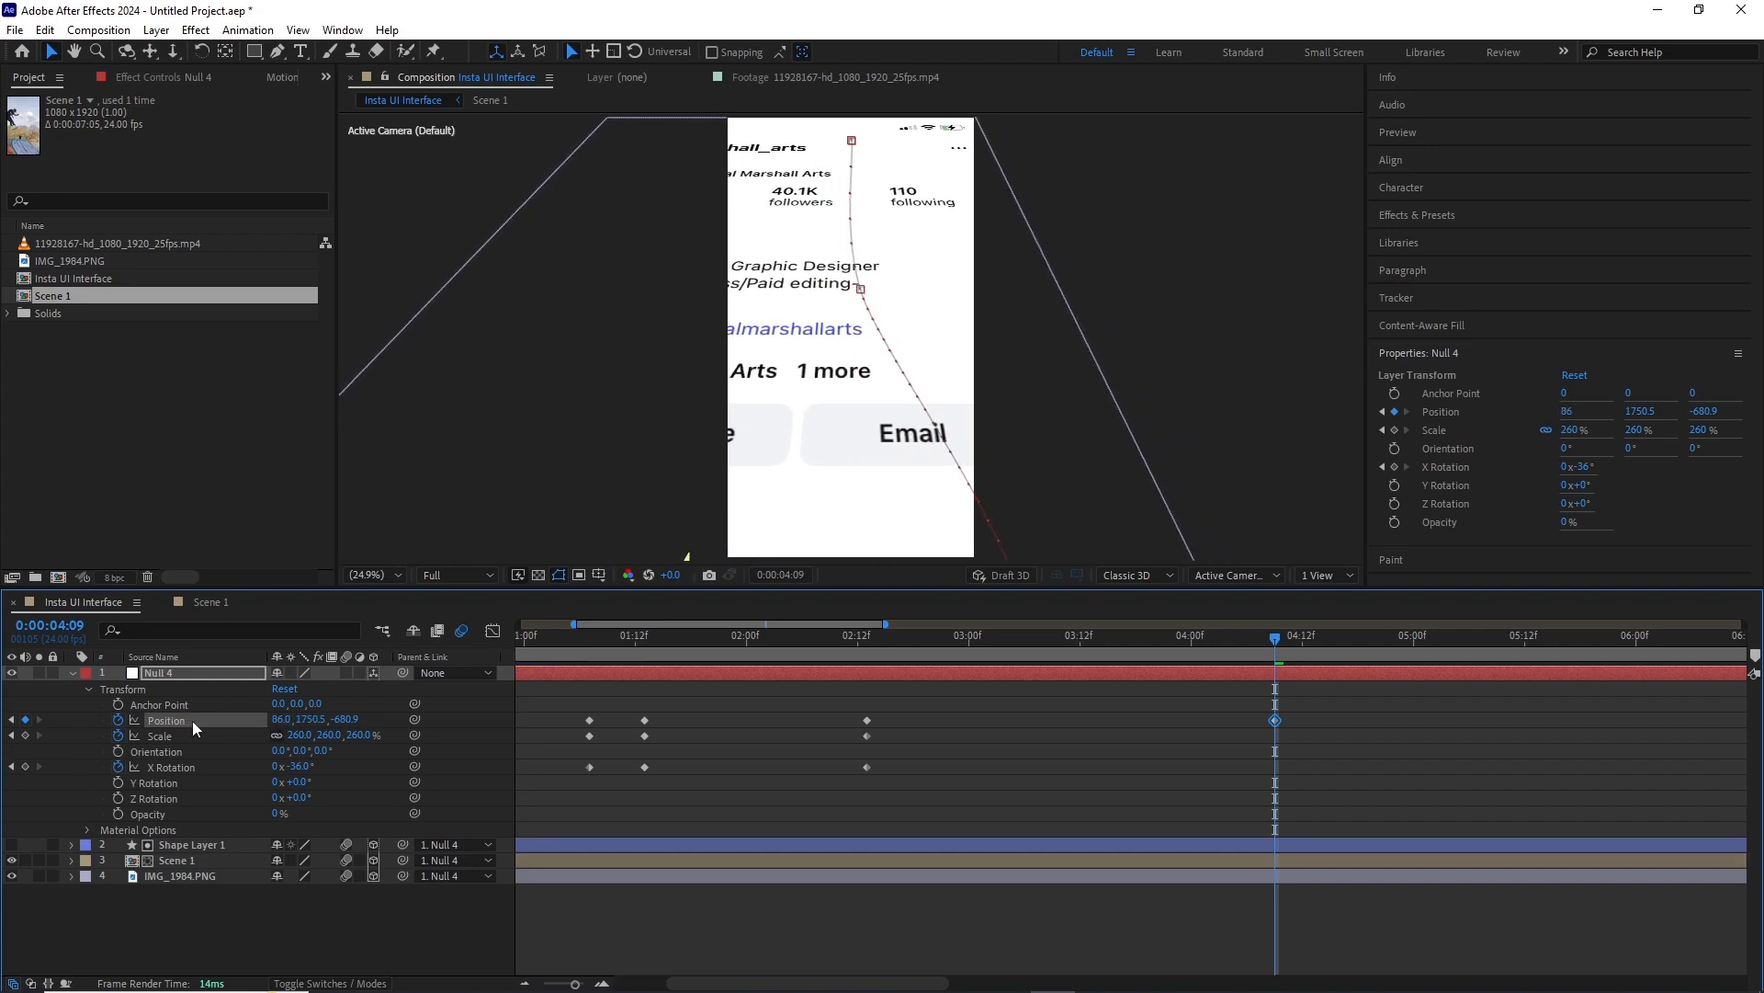
drag(769, 651, 501, 654)
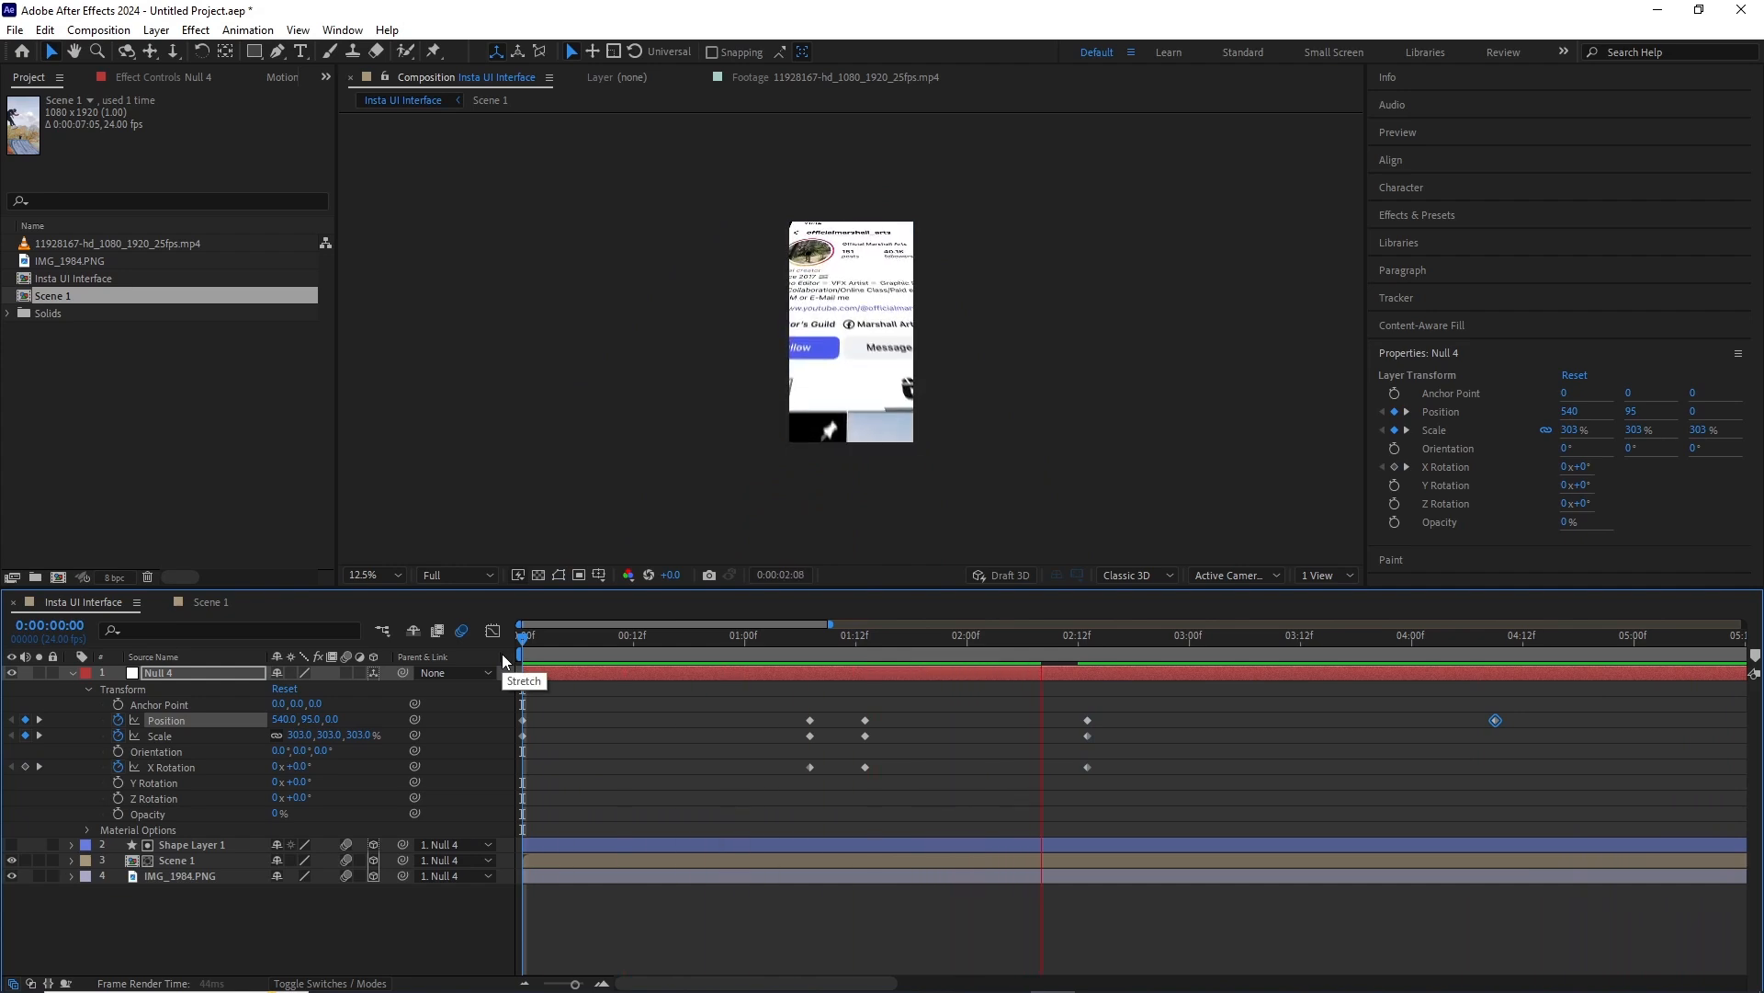
Keyframe the null's Y Rotation at 0° at 0:00:01:13 and 10° at 0:00:02:13.
drag(809, 644, 873, 651)
click(384, 571)
click(399, 602)
click(119, 783)
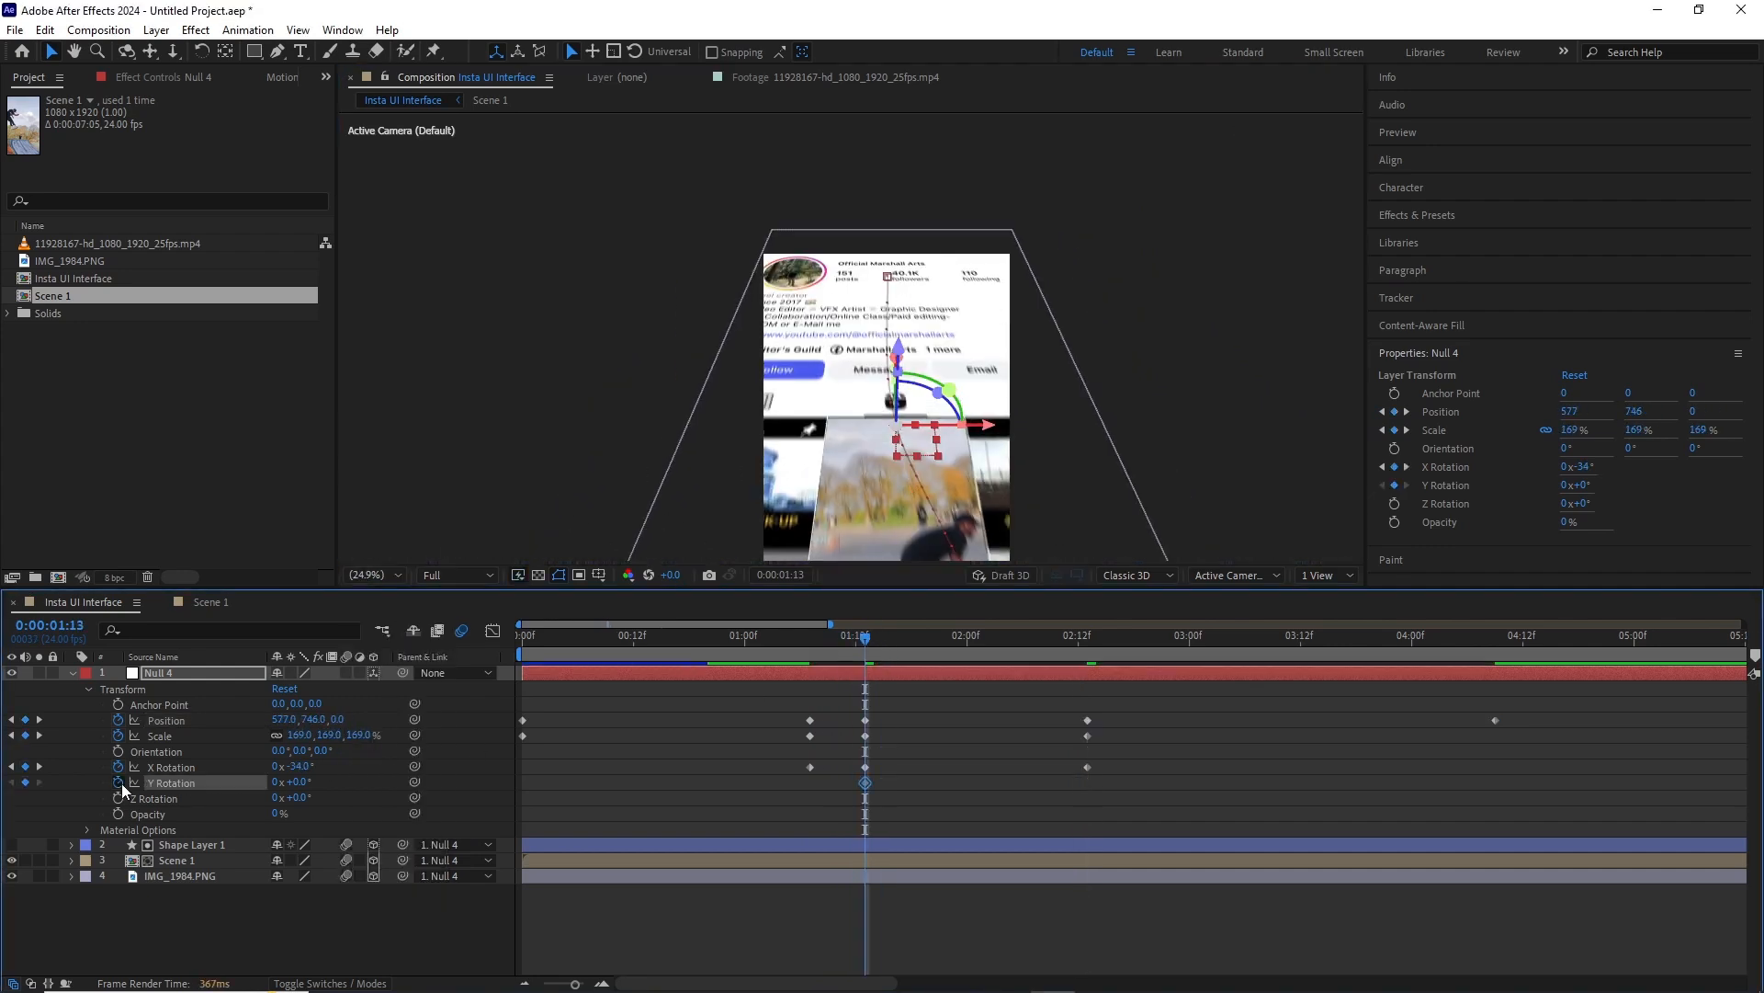
drag(1073, 638, 1088, 637)
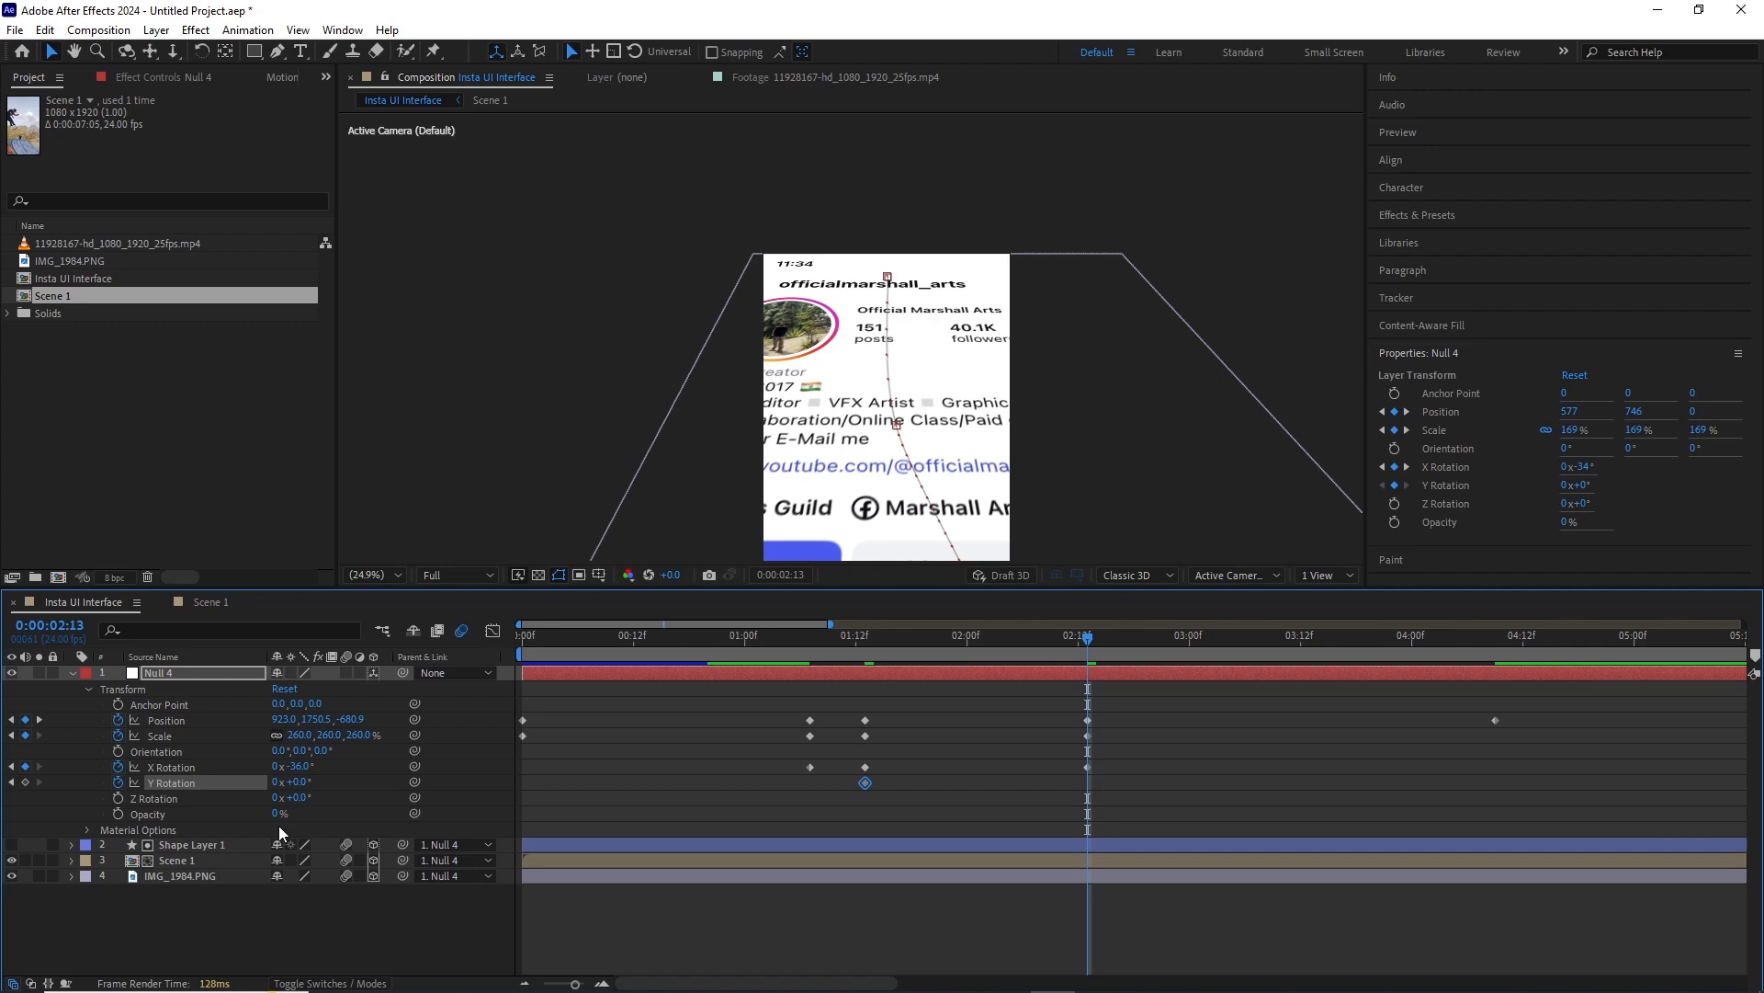
mouse_move(297, 783)
mouse_down()
mouse_move(363, 783)
mouse_move(312, 782)
mouse_up()
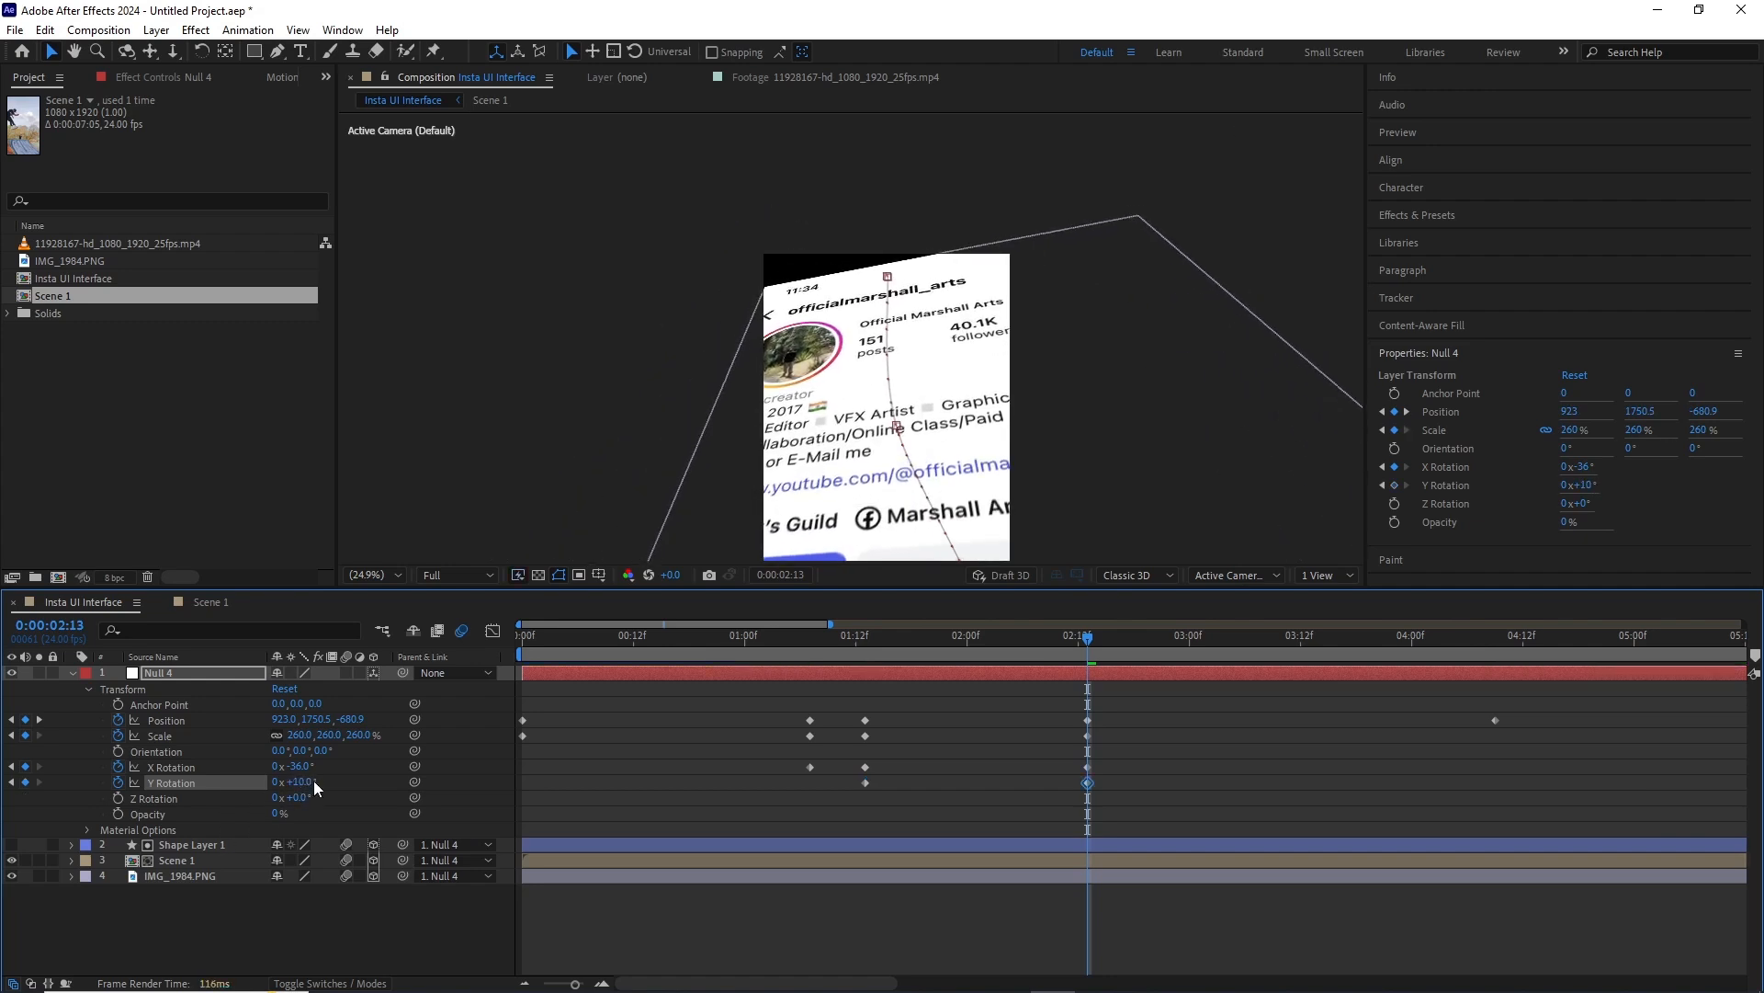
At 0:00:02:13, set the null's Position to 855, 1274.5, -740.9 and Scale to 216%.
drag(354, 720, 184, 755)
drag(285, 720, 199, 713)
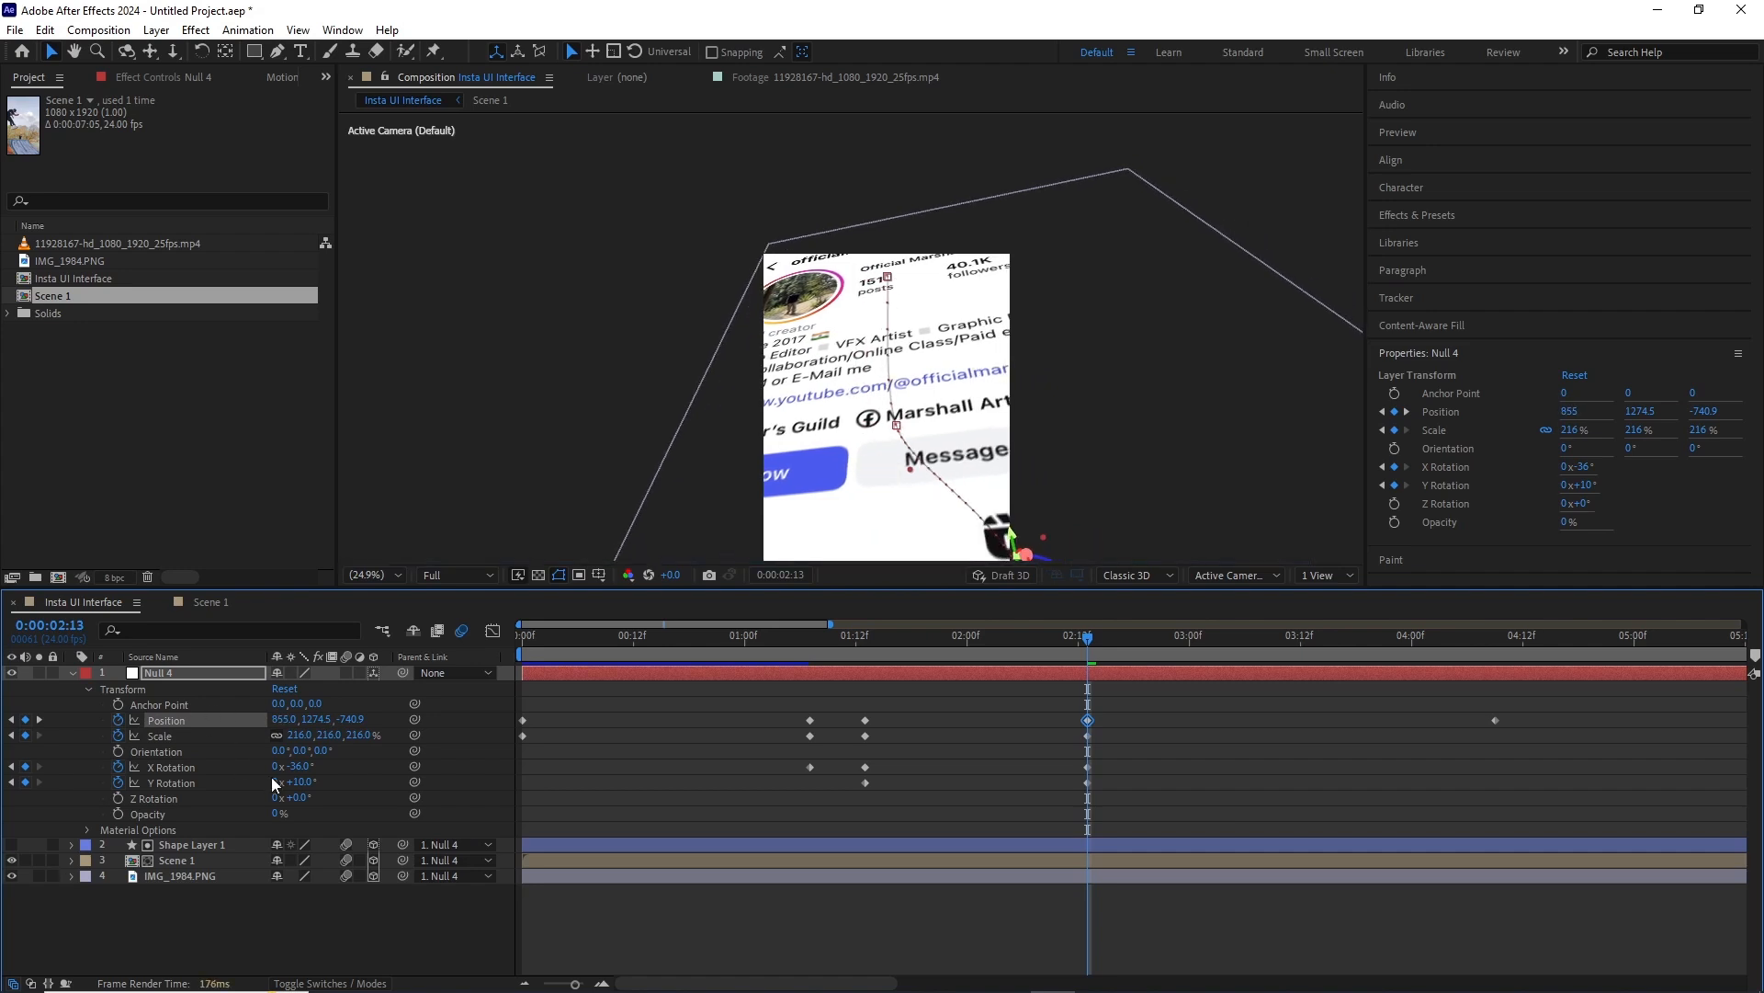
Keyframe the null's Z Rotation at 0° at 0:00:01:13 and -9° at 0:00:02:13.
drag(884, 645, 869, 647)
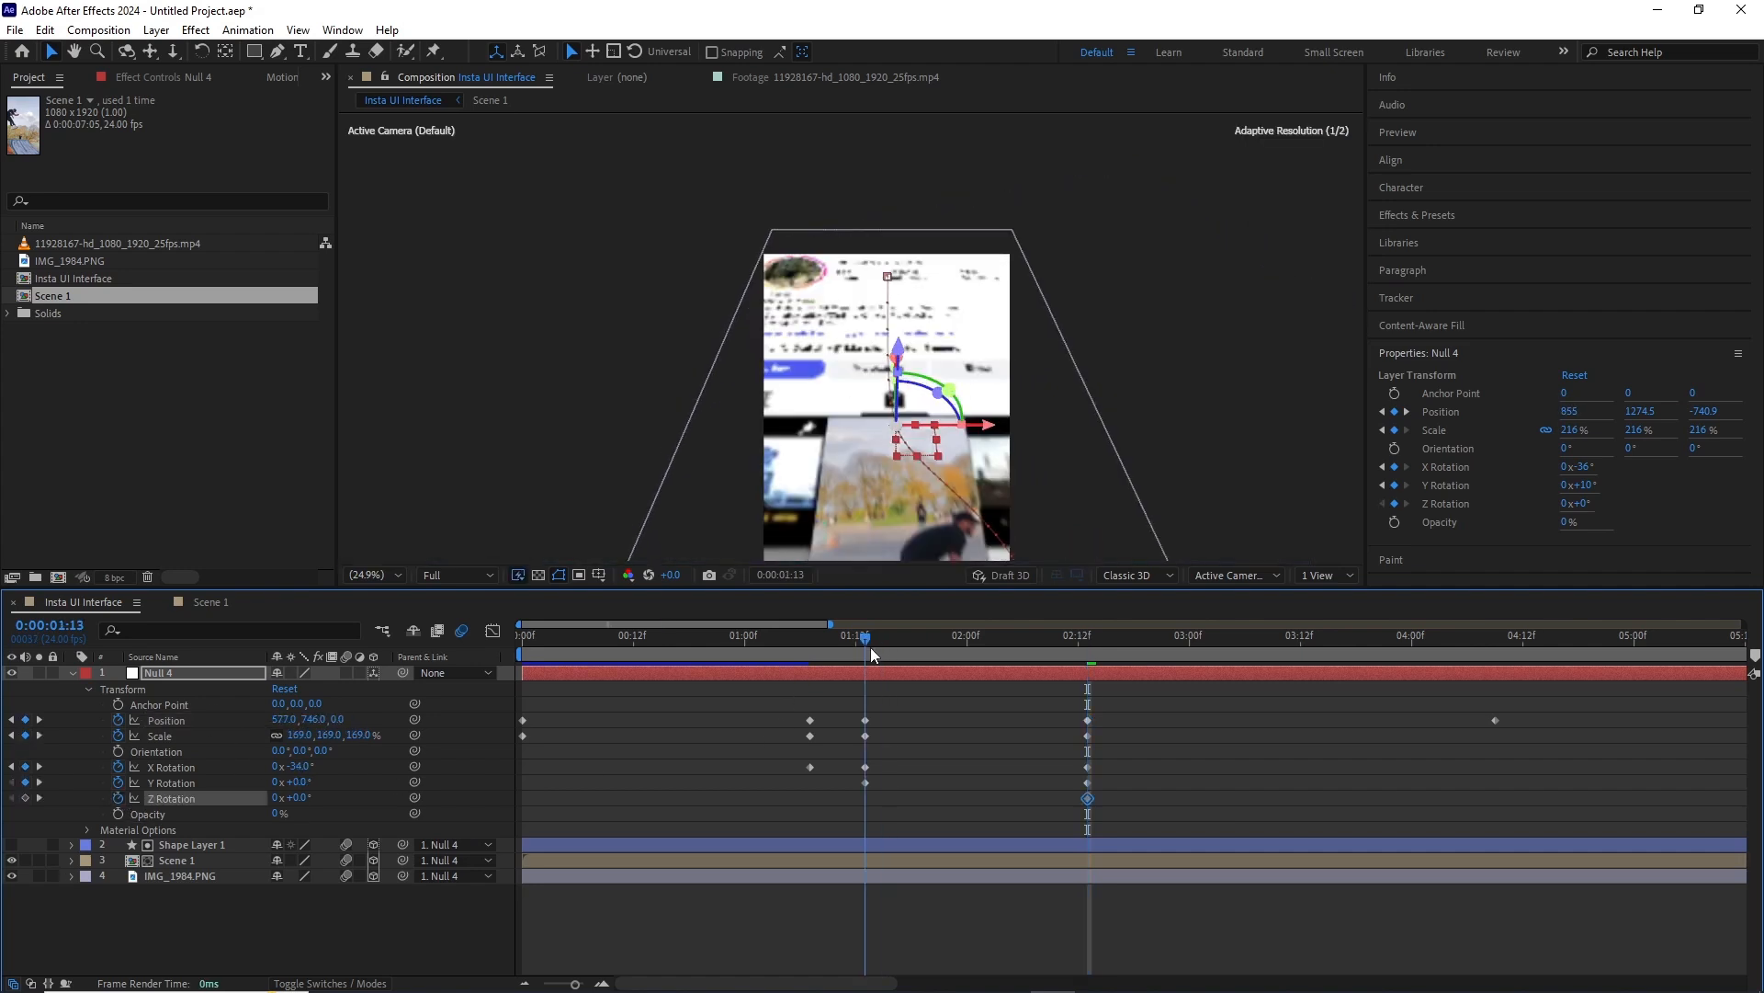
click(25, 798)
click(39, 798)
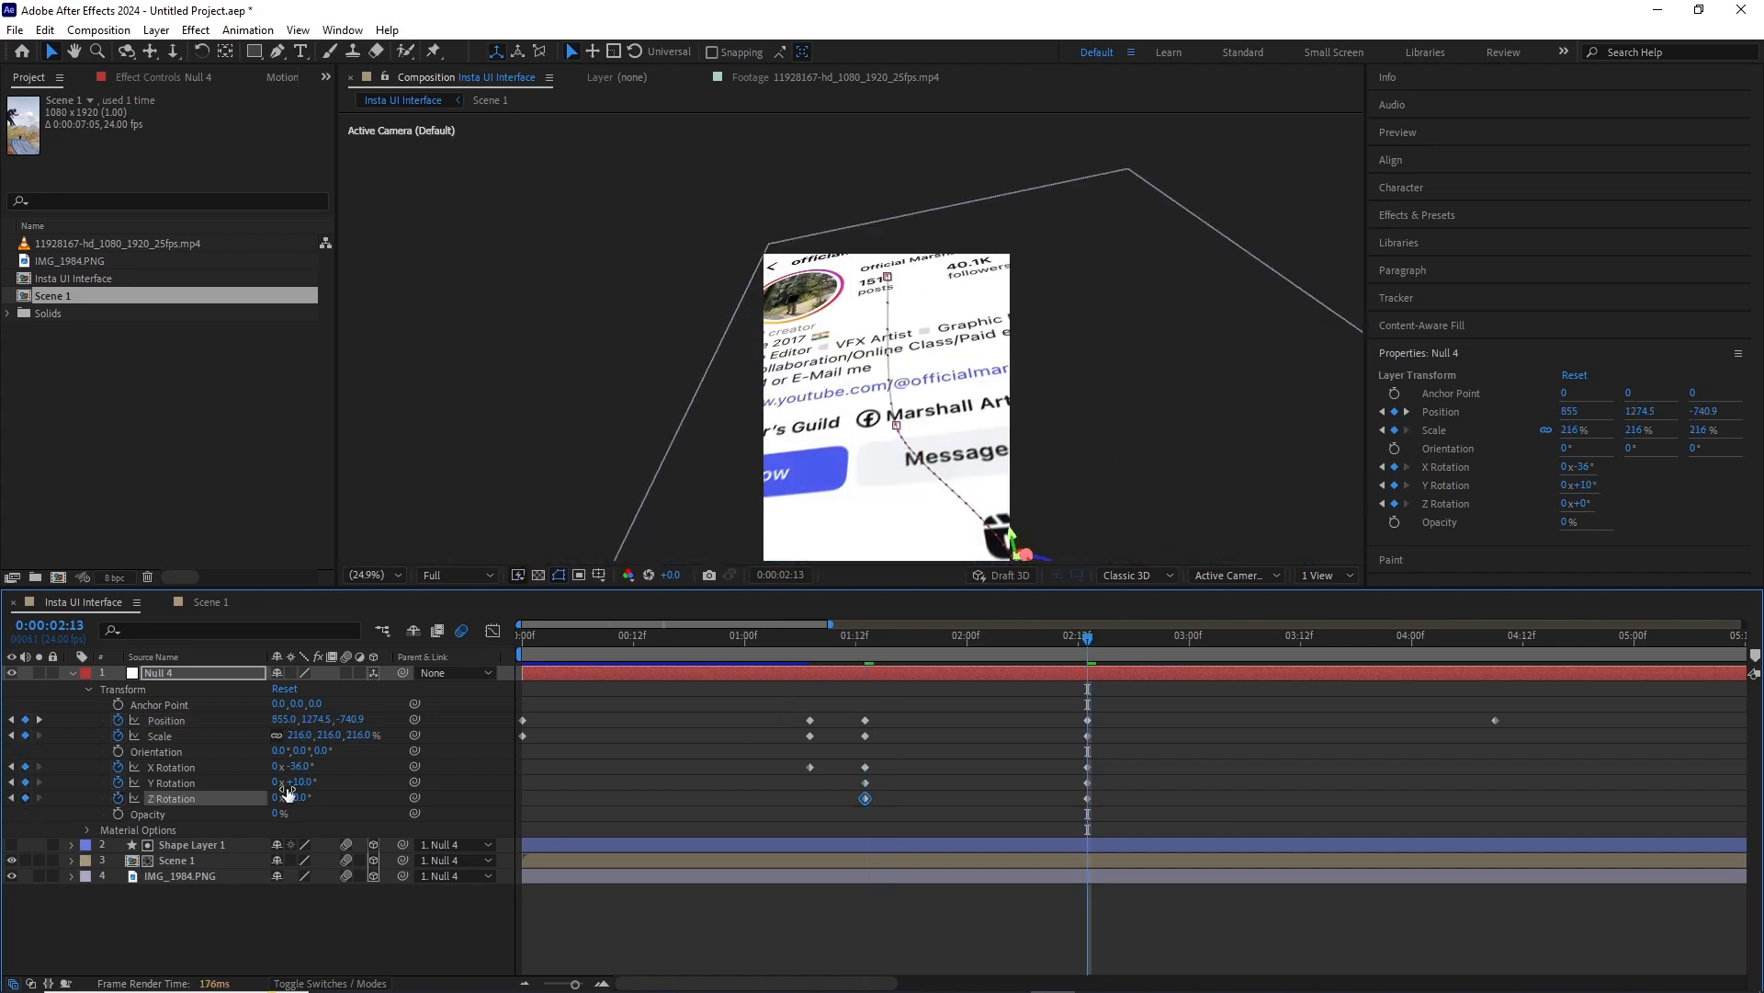
drag(301, 803, 290, 798)
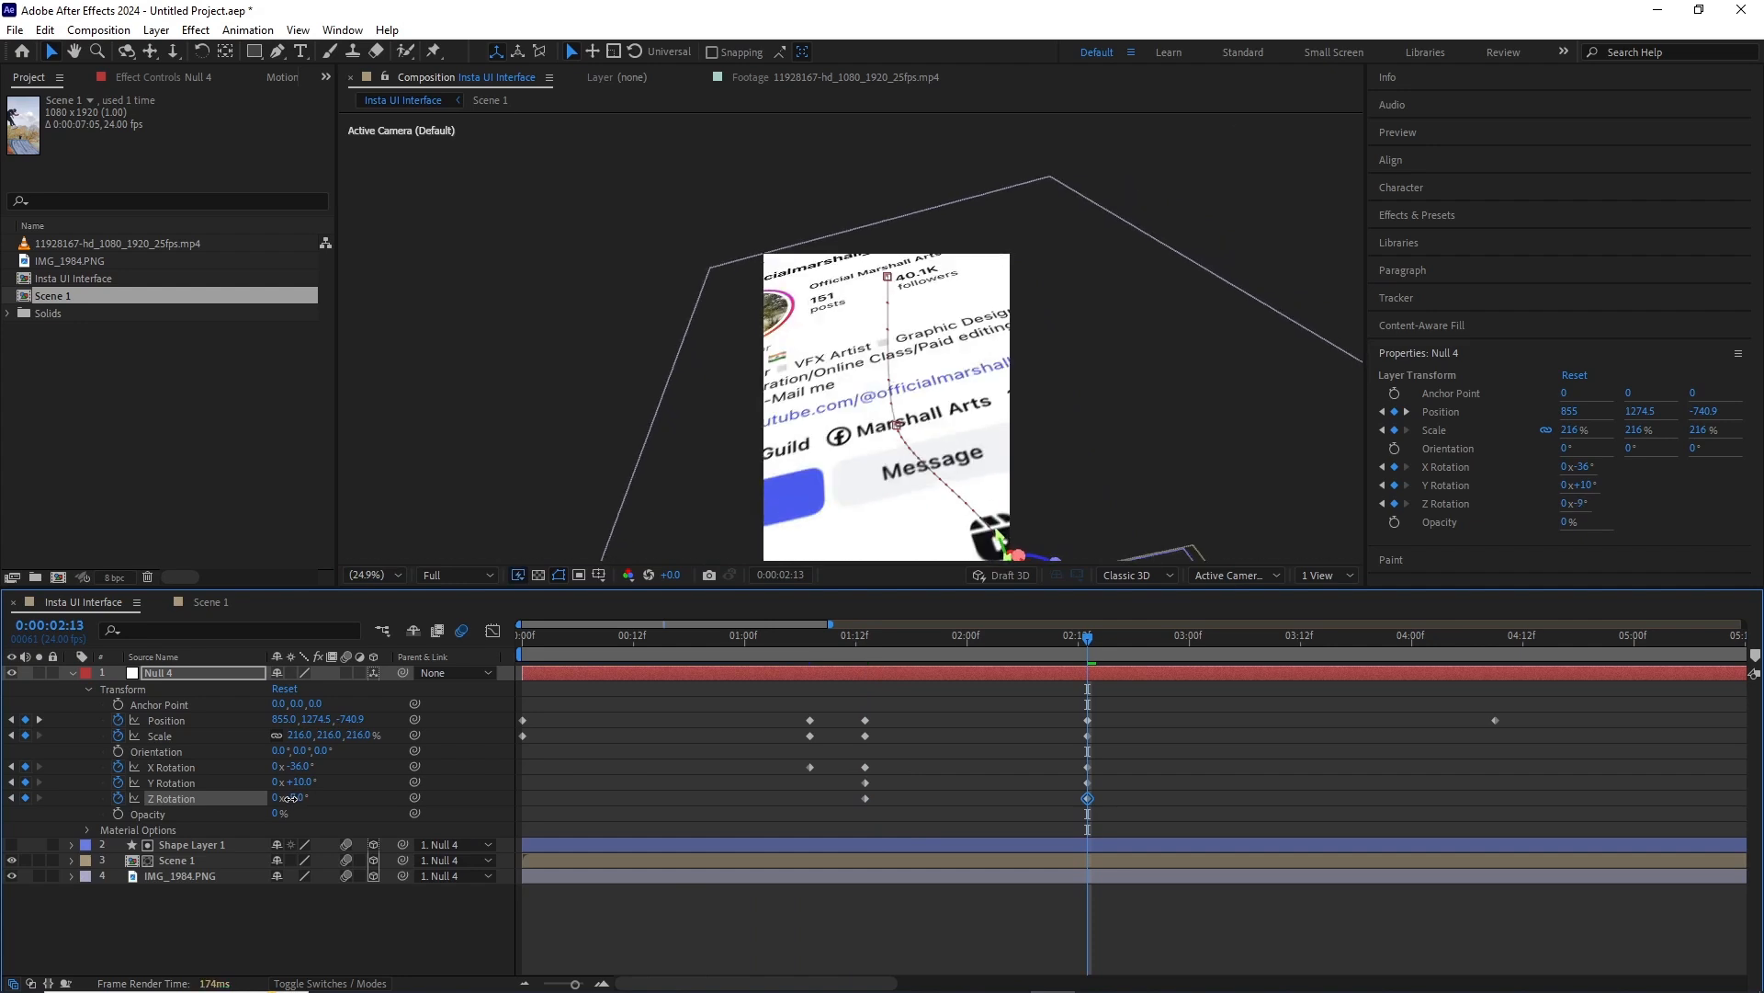
At 0:00:02:13, adjust the null's X position to 1254 and Z position to -736.9 to reframe the profile.
drag(284, 720, 587, 660)
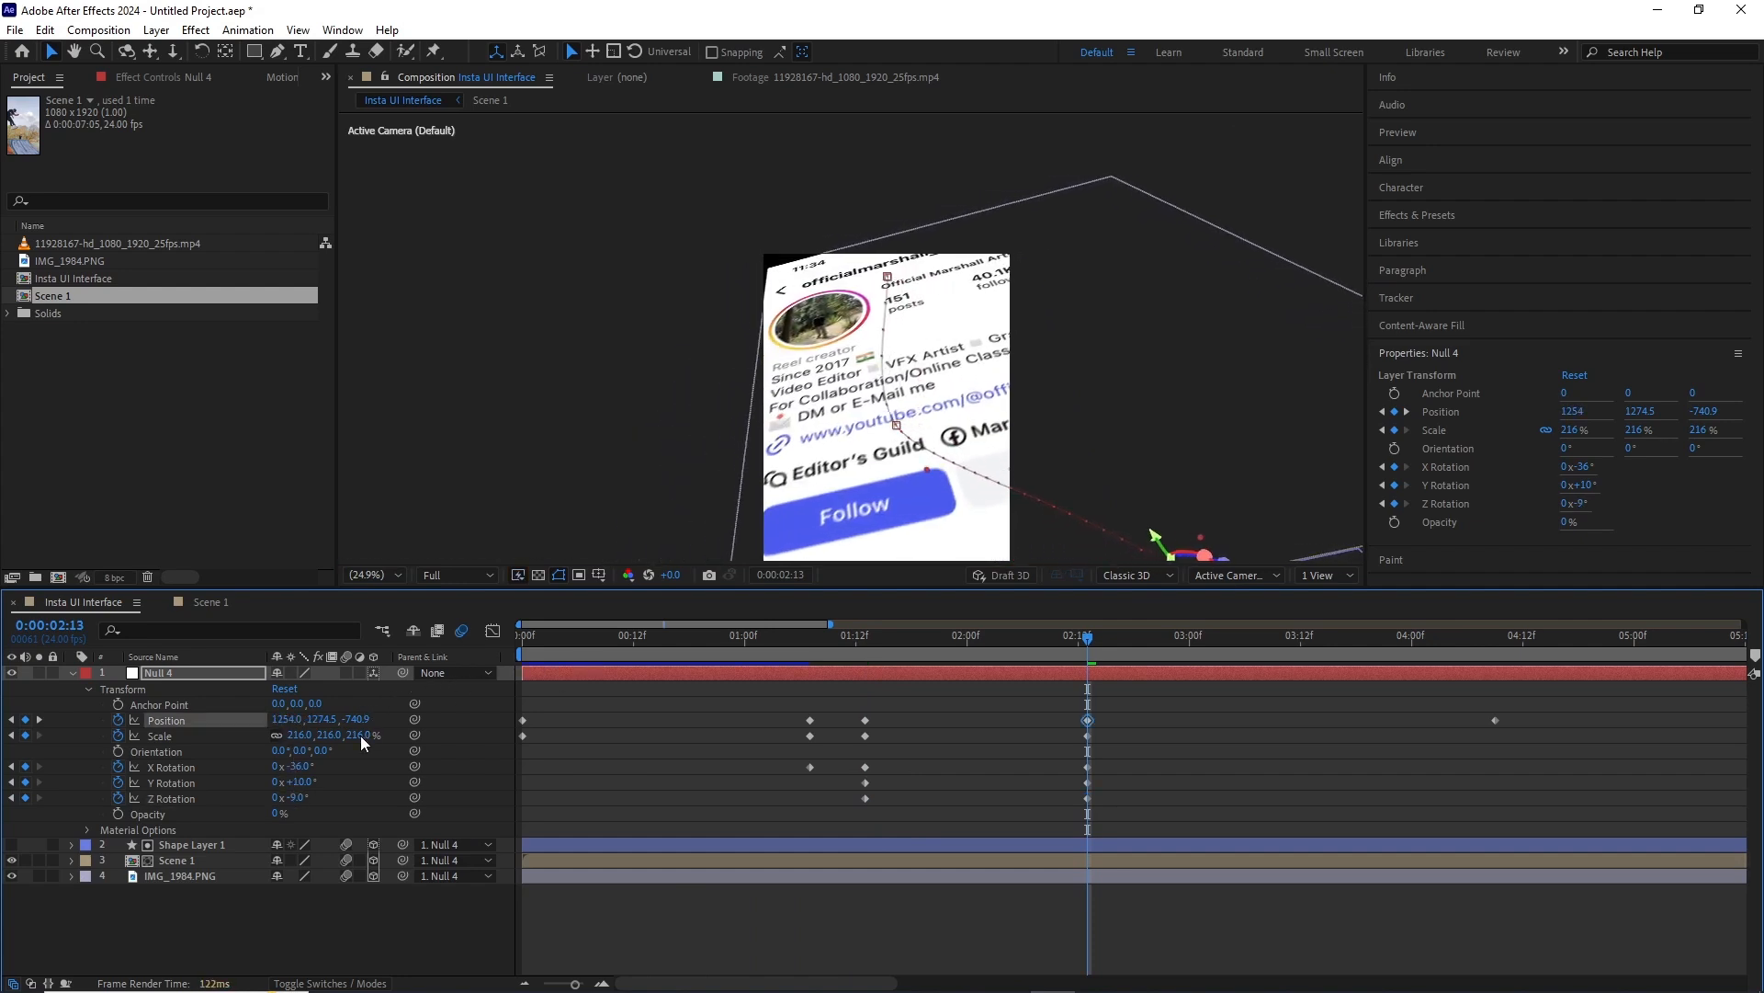
drag(361, 721, 346, 701)
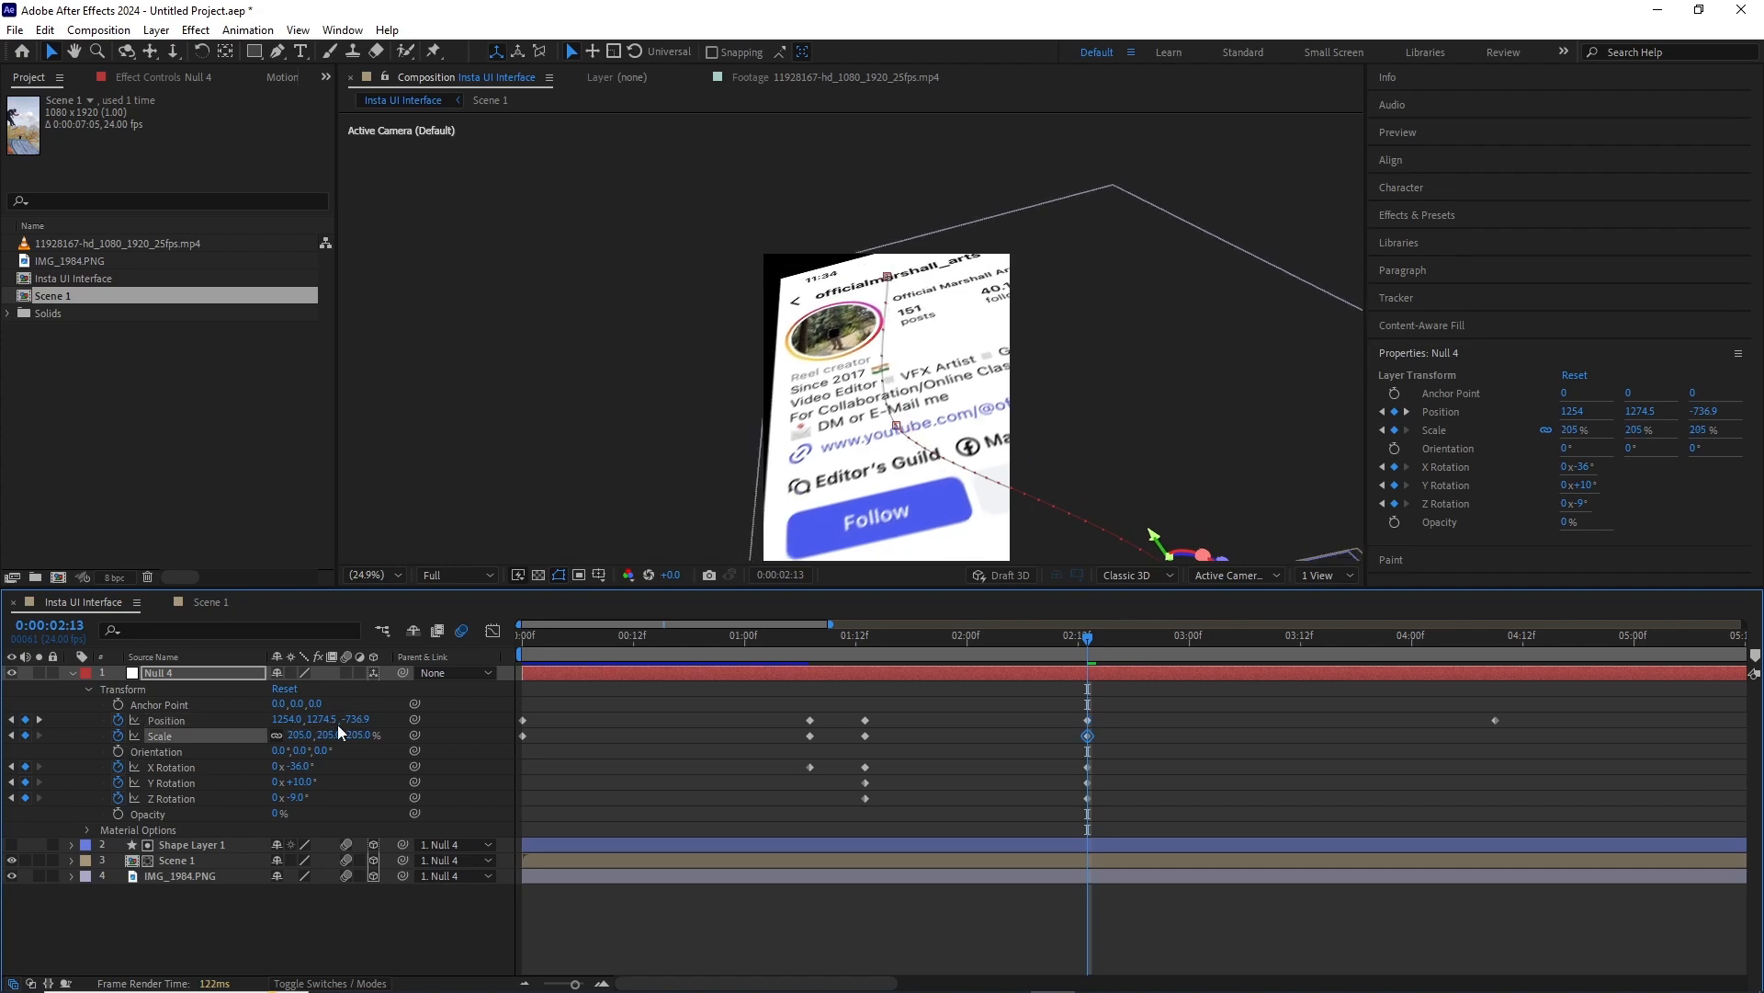
Add a near-white 1080 x 1920 px solid beneath all other layers as the background and preview the animation.
right_click(220, 922)
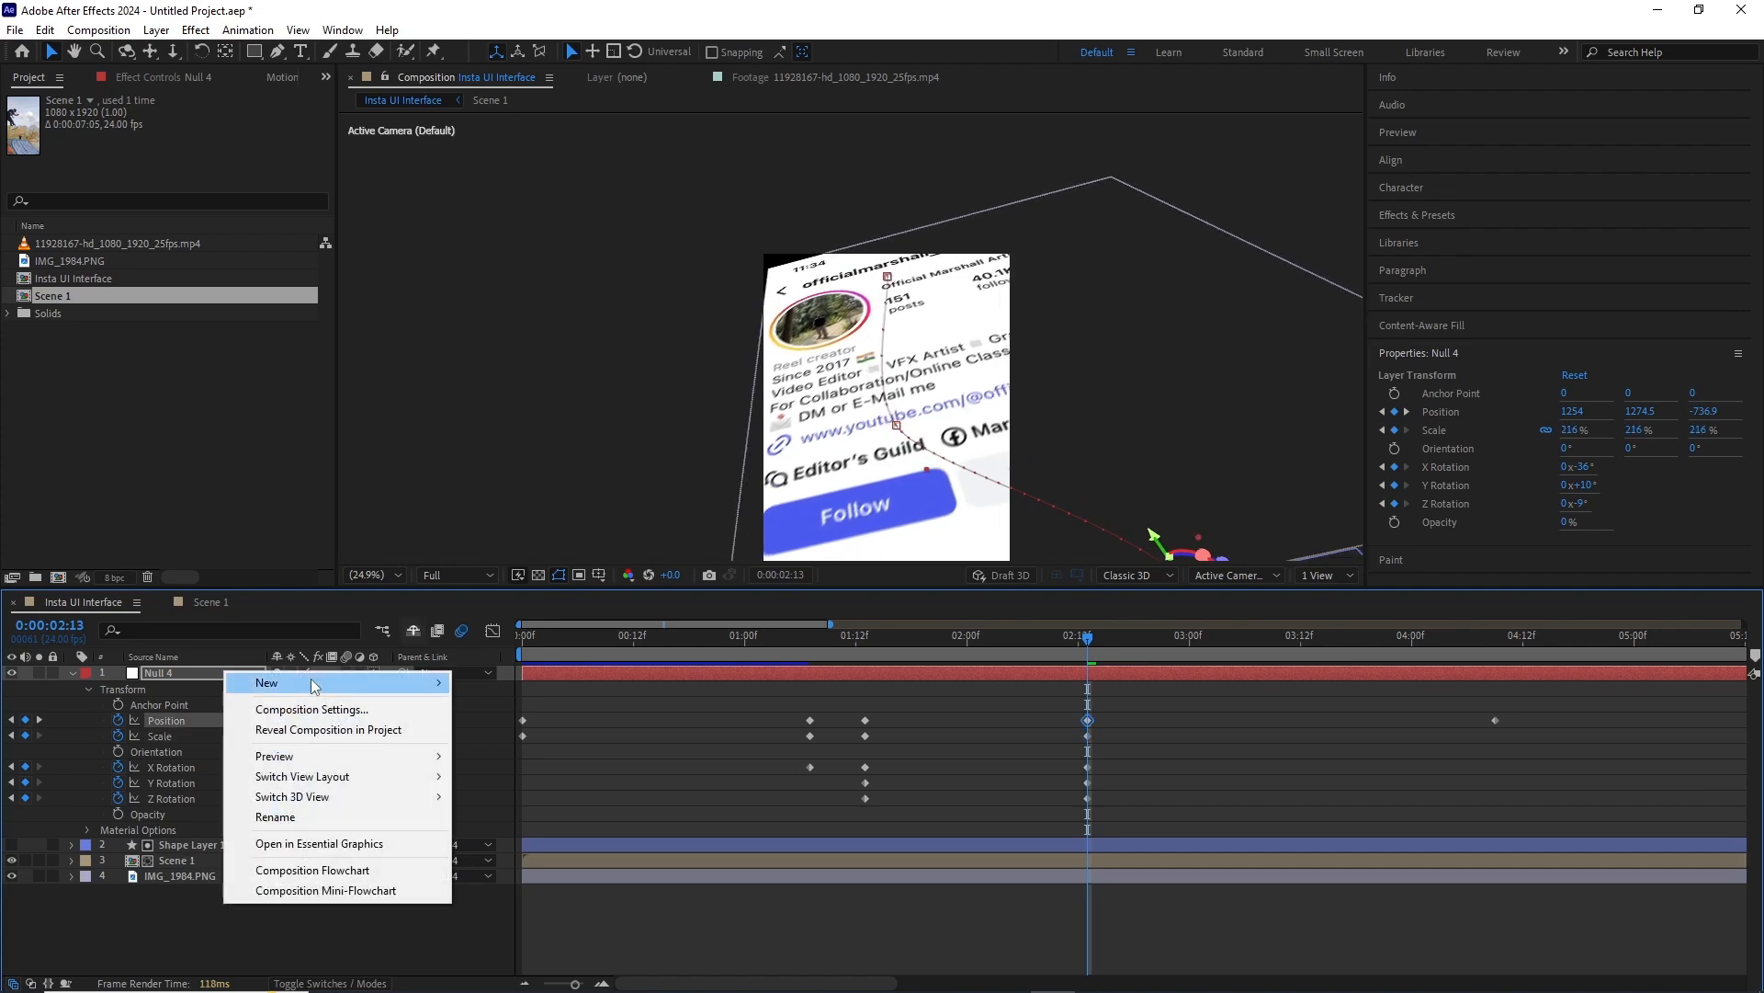
mouse_move(432, 681)
click(529, 733)
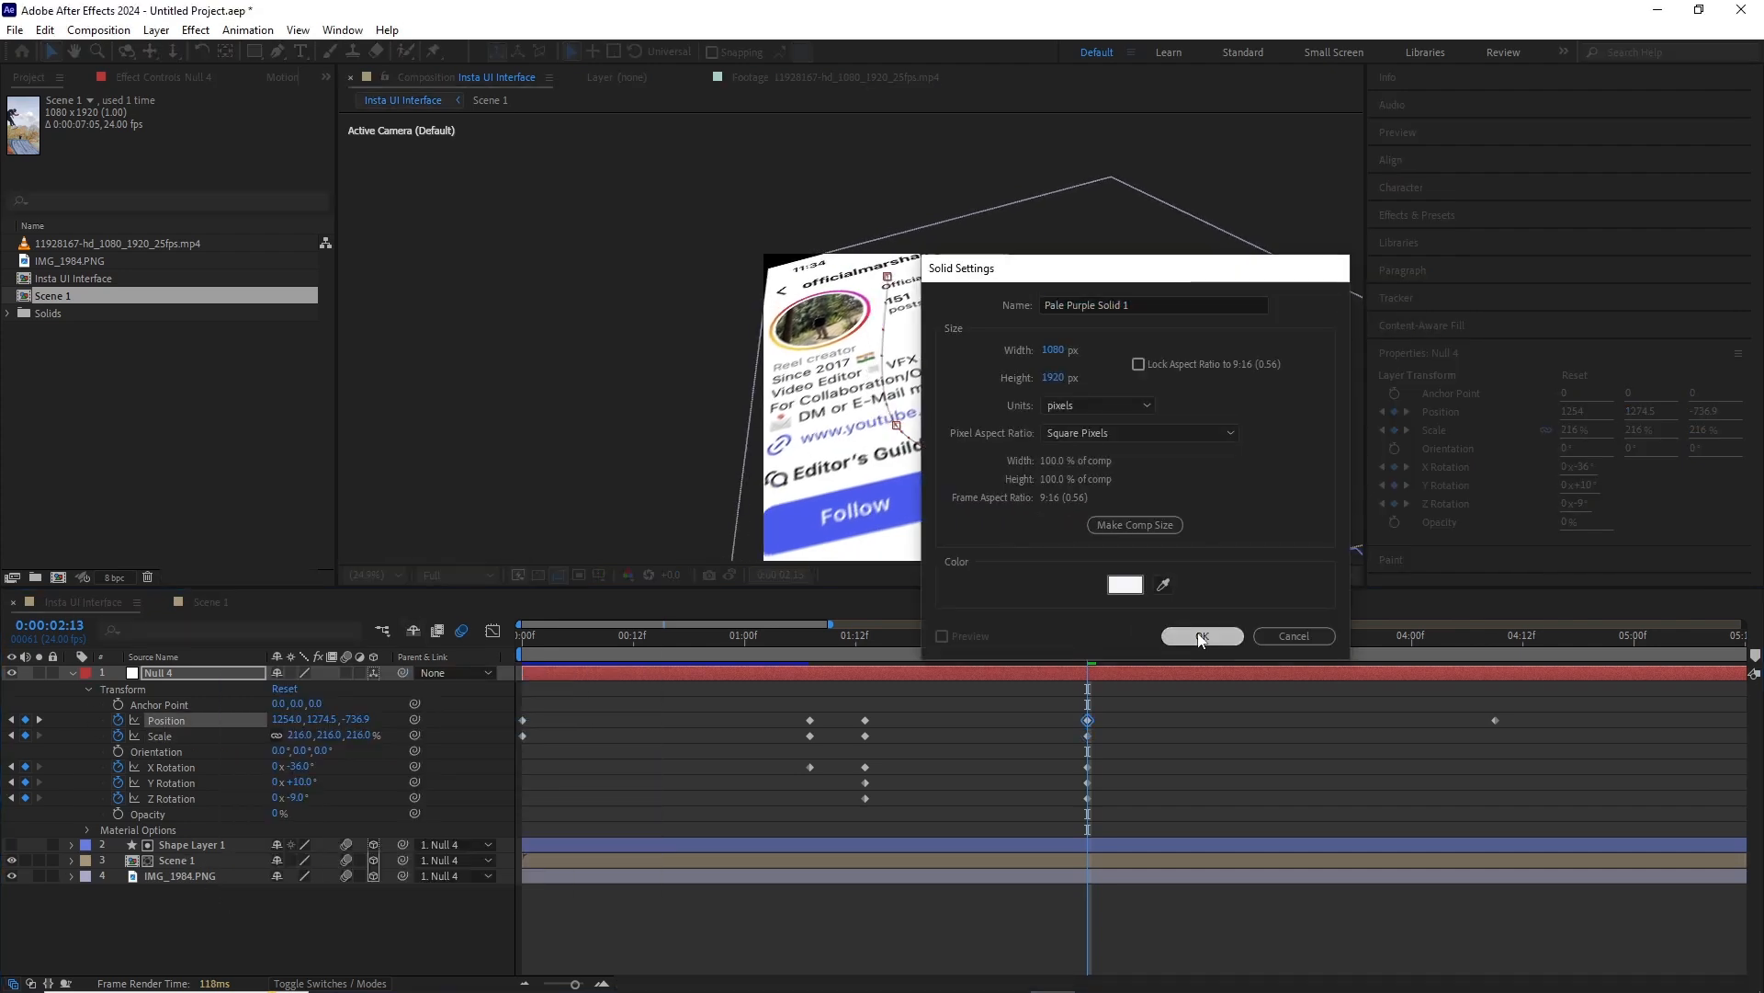
click(1204, 638)
drag(175, 671, 211, 928)
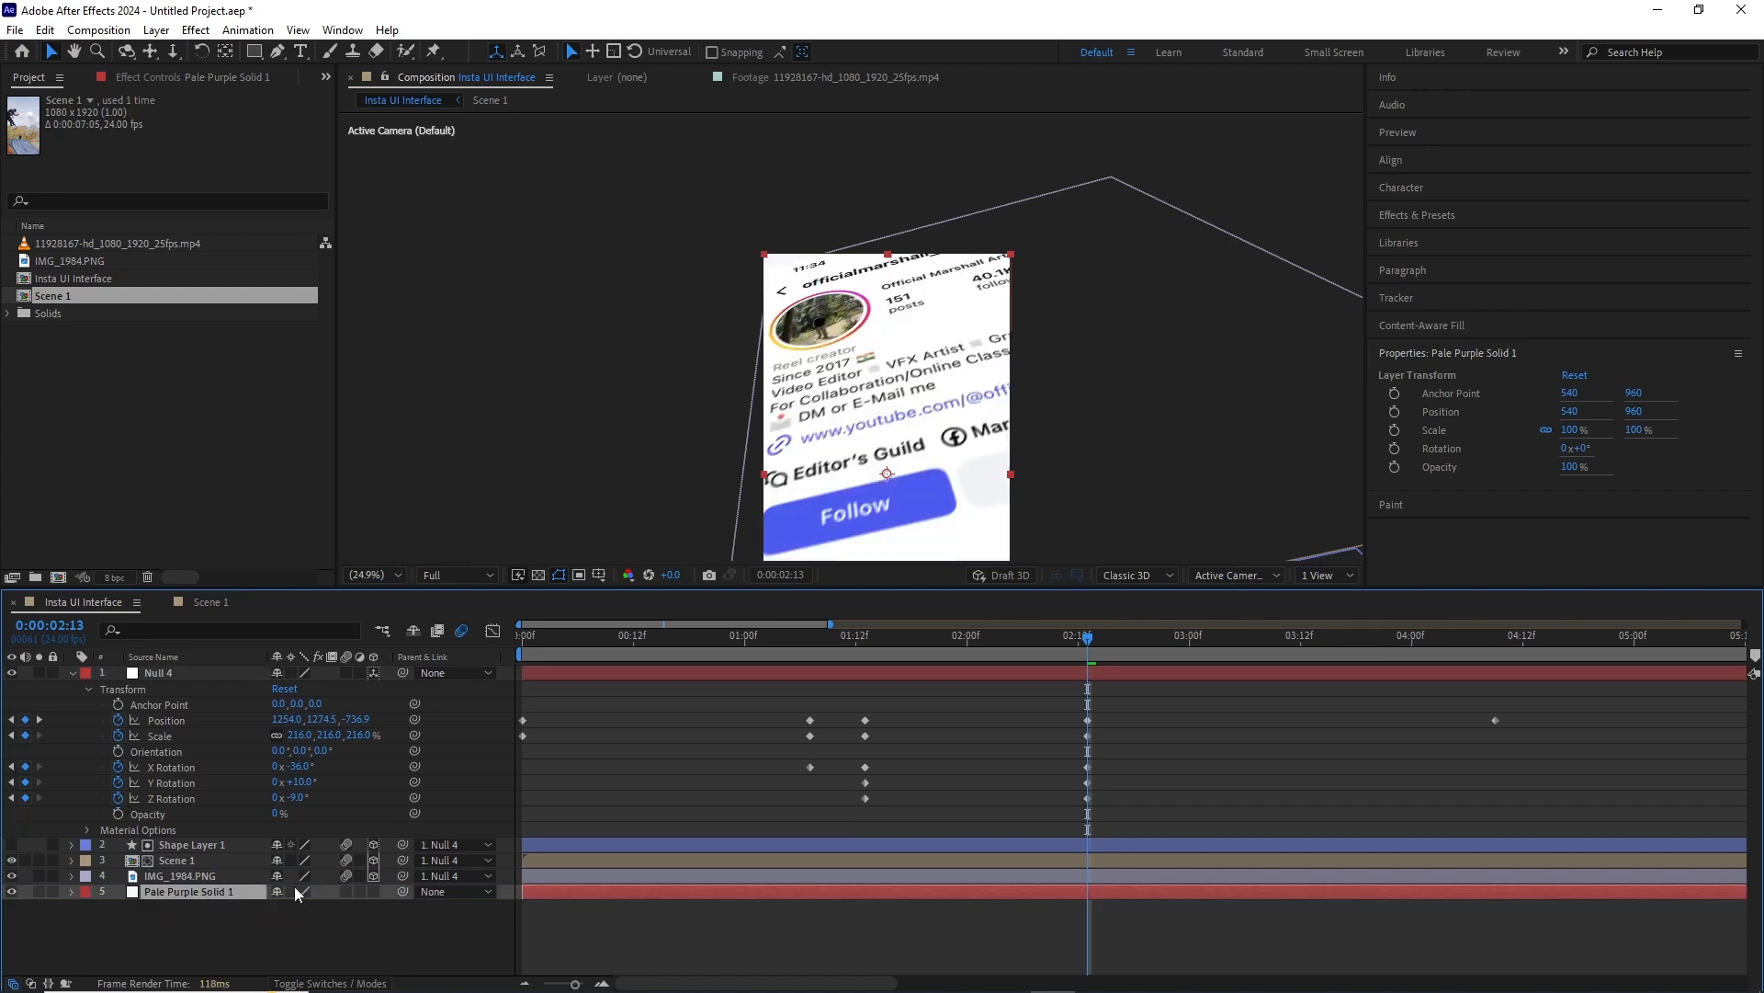
key(comma)
key(space)
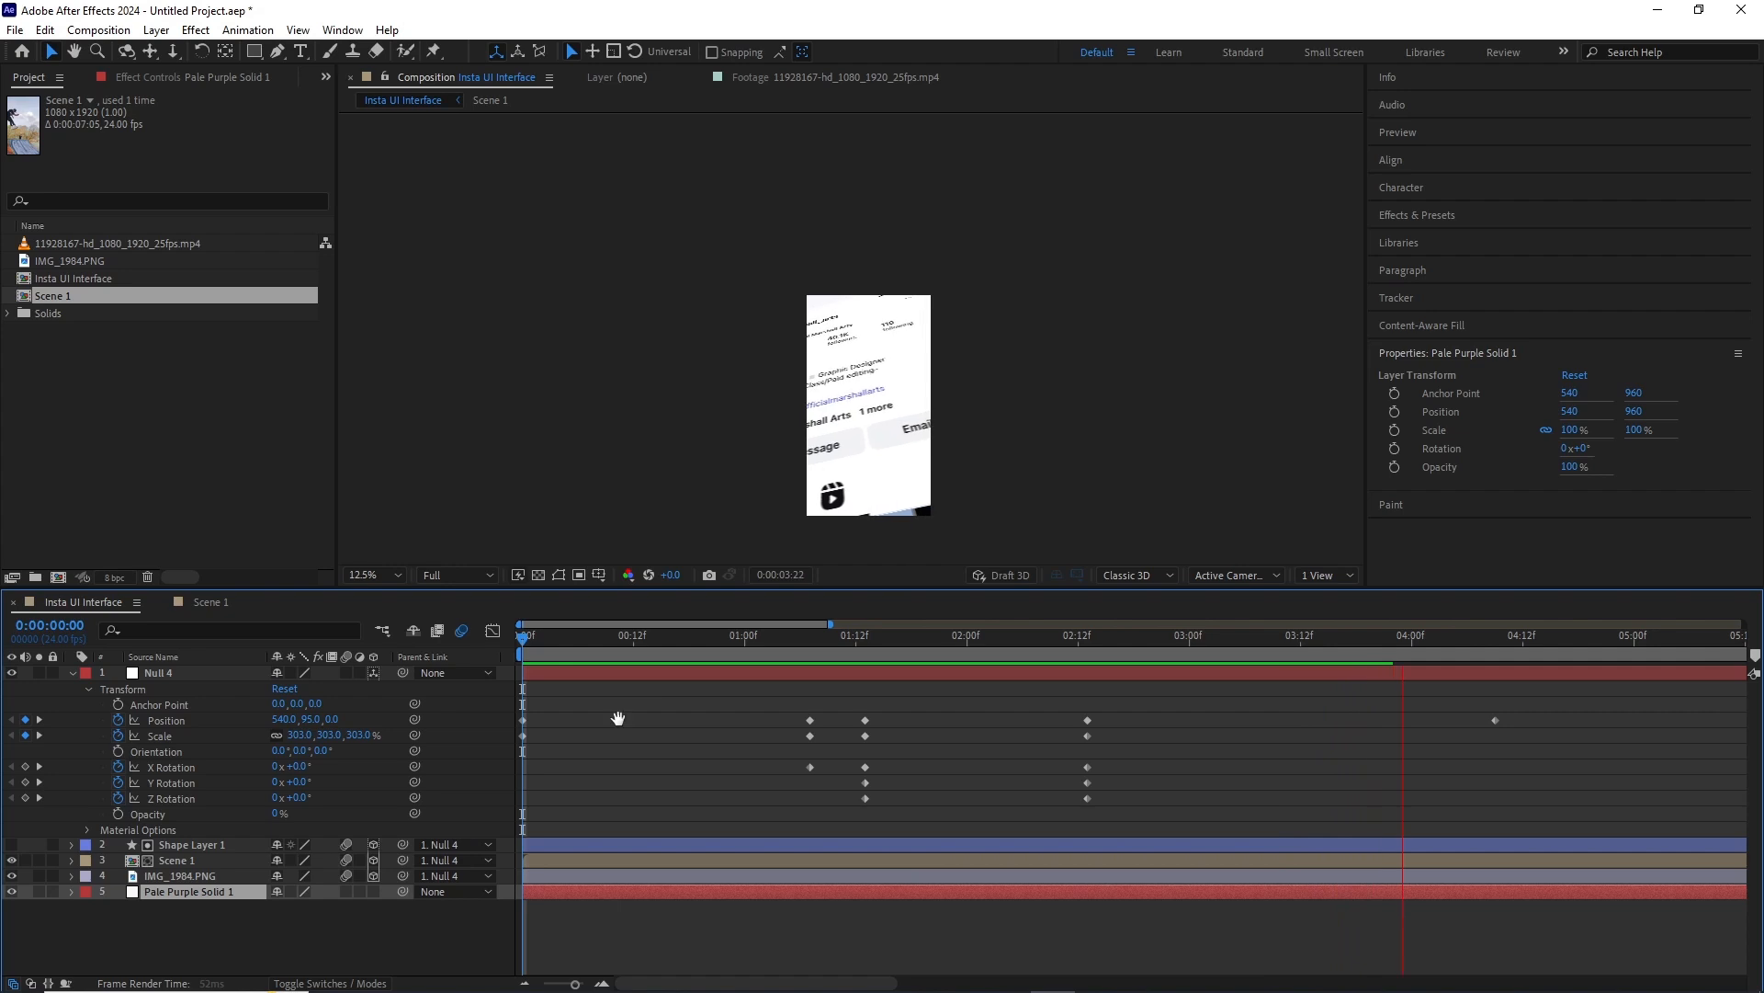
At 0:00:04:09, set the null's Y and Z Rotation to 0° and Y position to 1537.5, and replay the animation.
drag(1398, 634, 1497, 632)
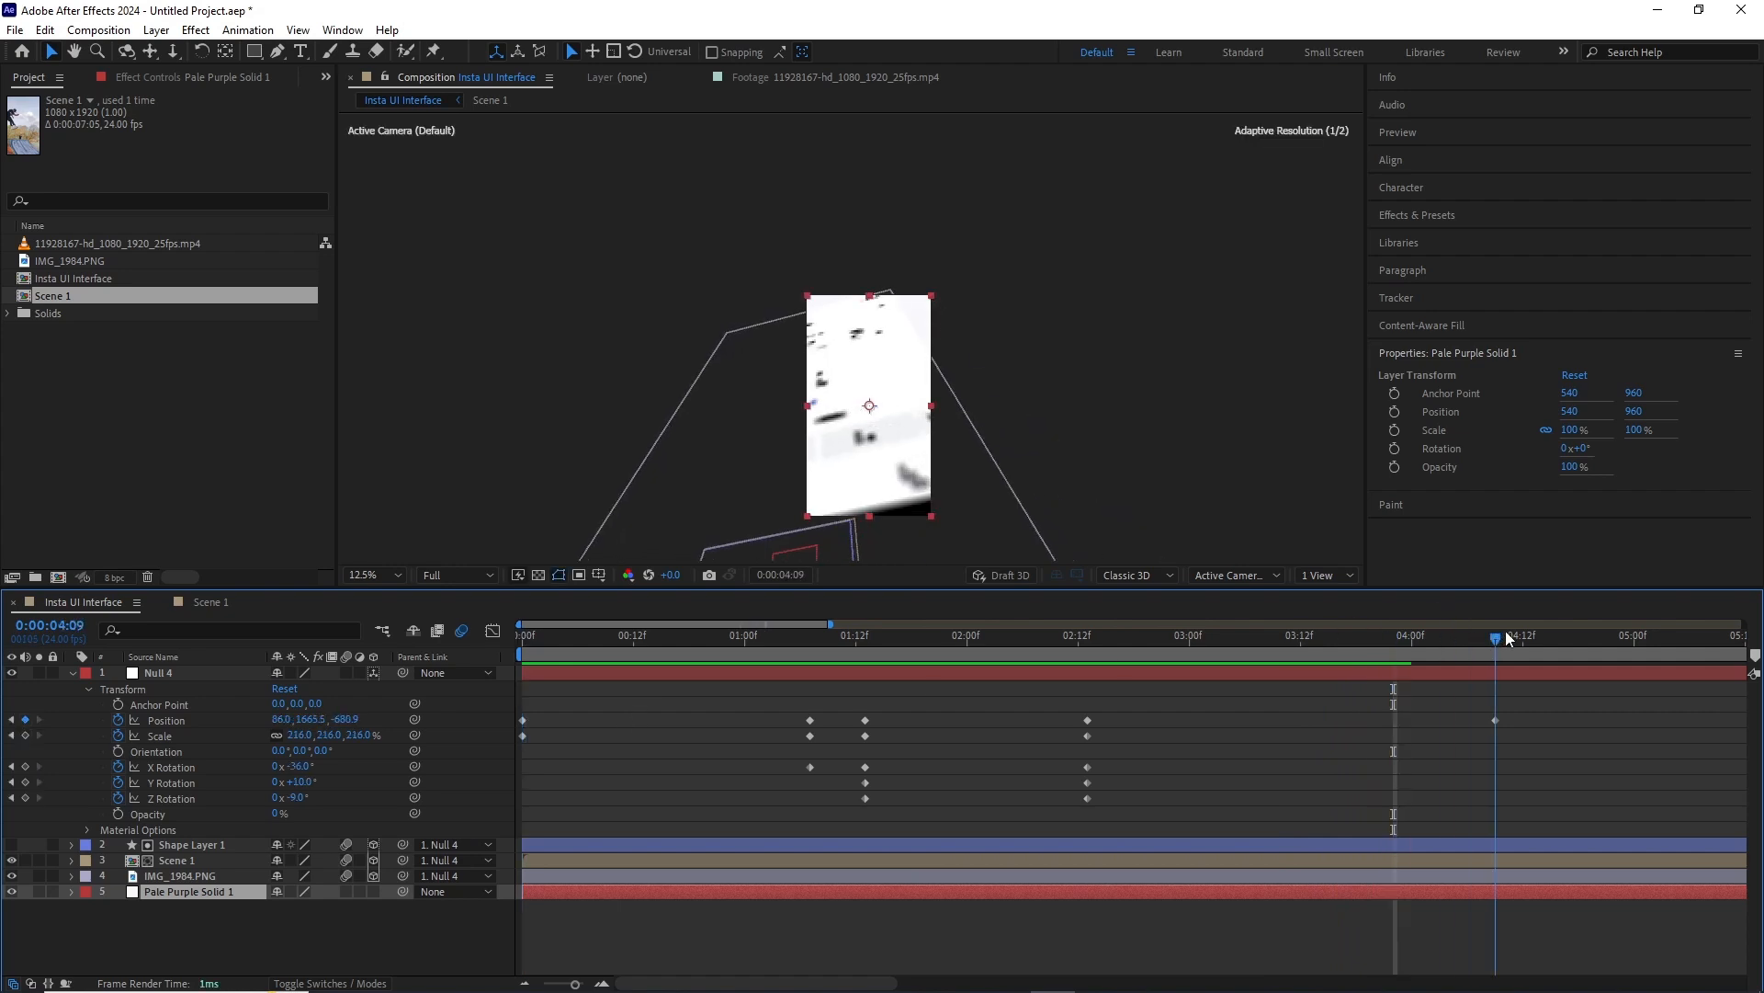
mouse_move(291, 798)
mouse_down()
mouse_move(296, 767)
mouse_move(304, 781)
mouse_up()
key(ctrl+z)
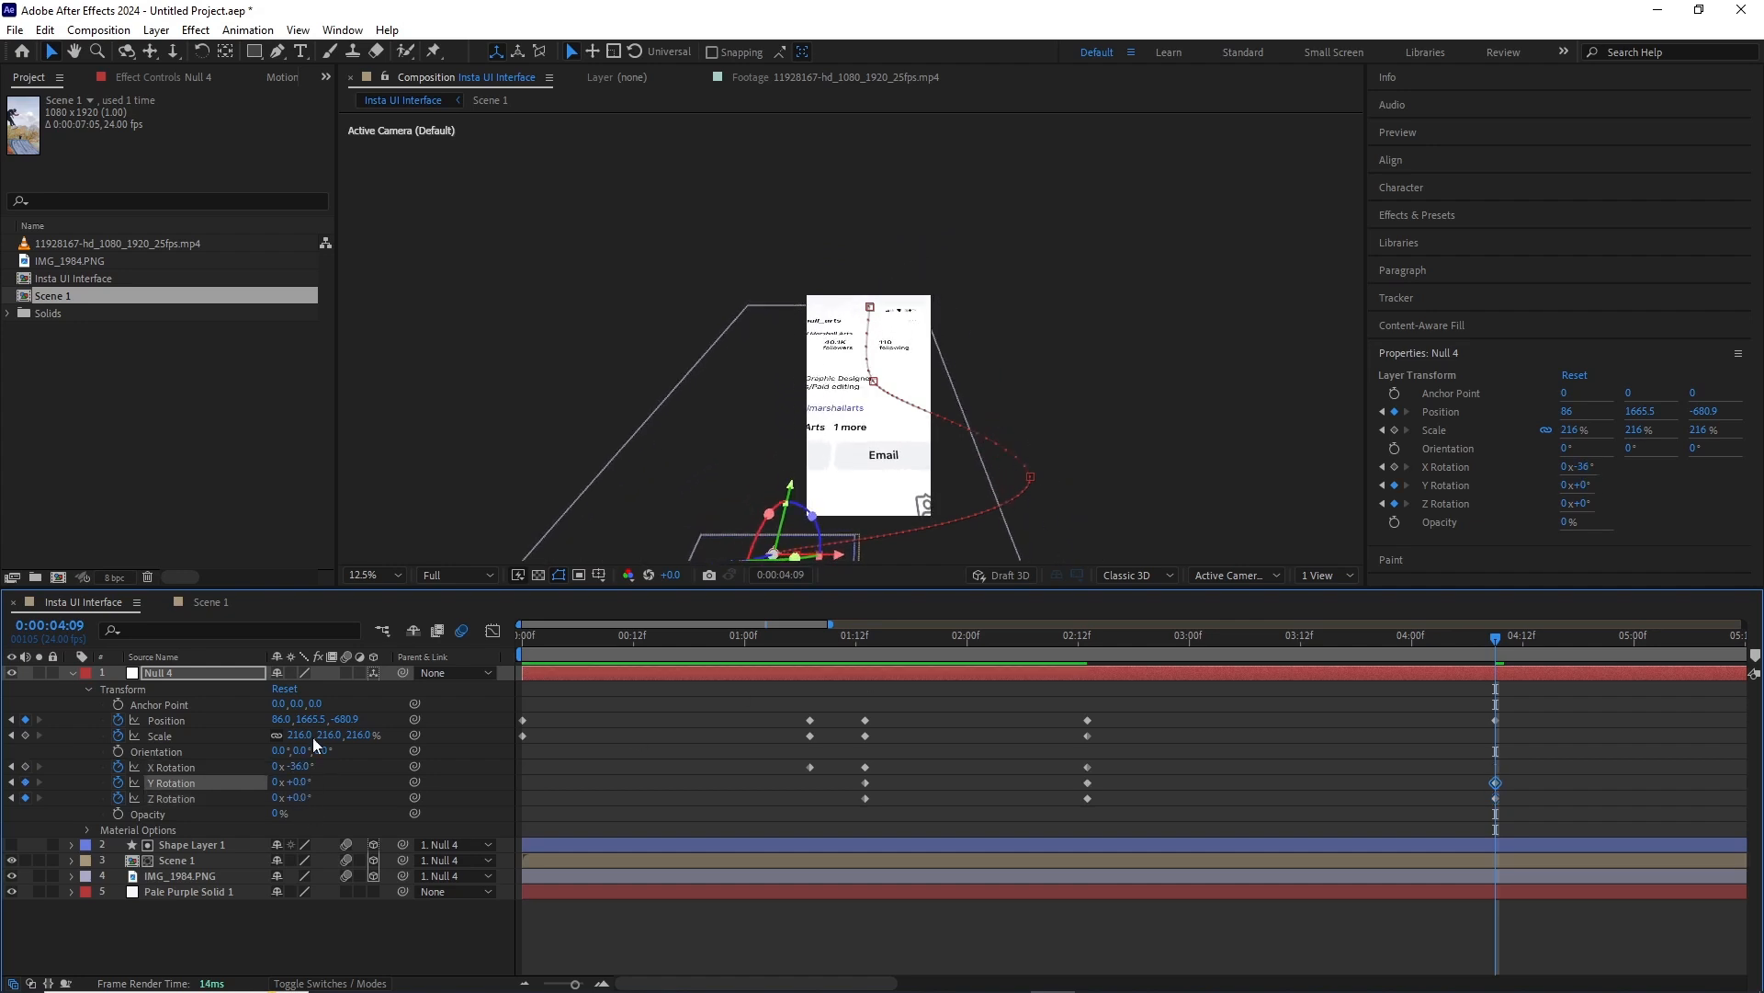
click(166, 719)
click(1145, 641)
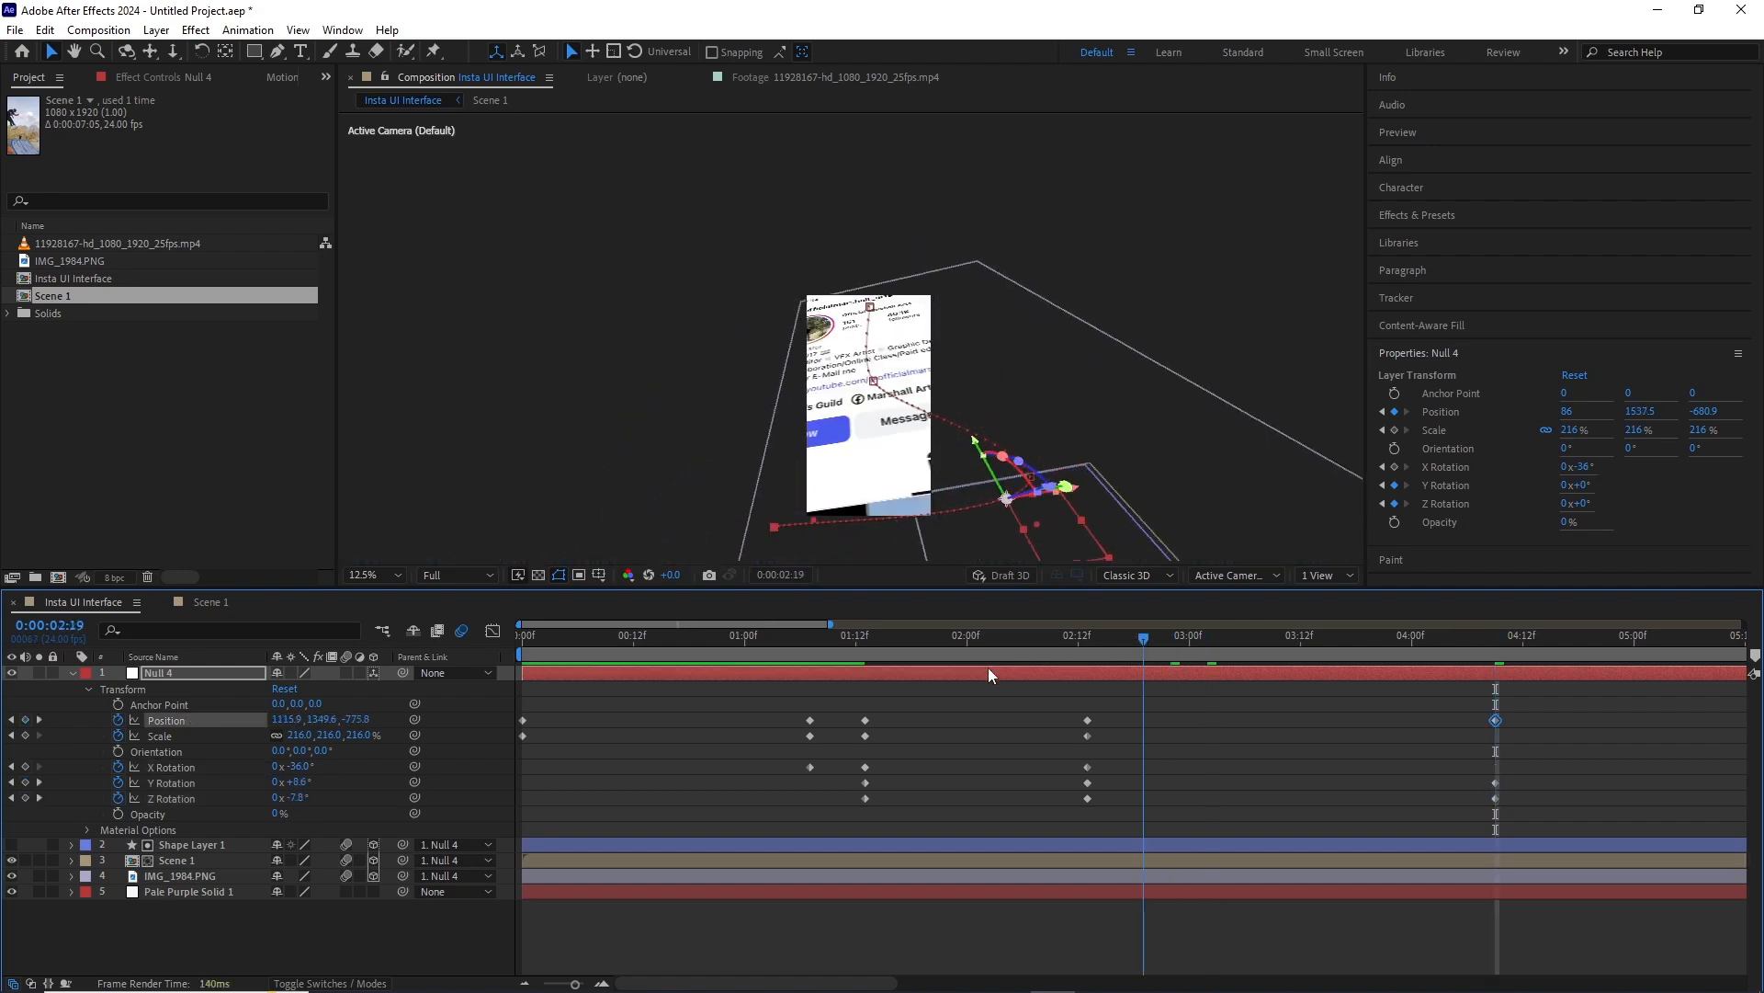
key(Home)
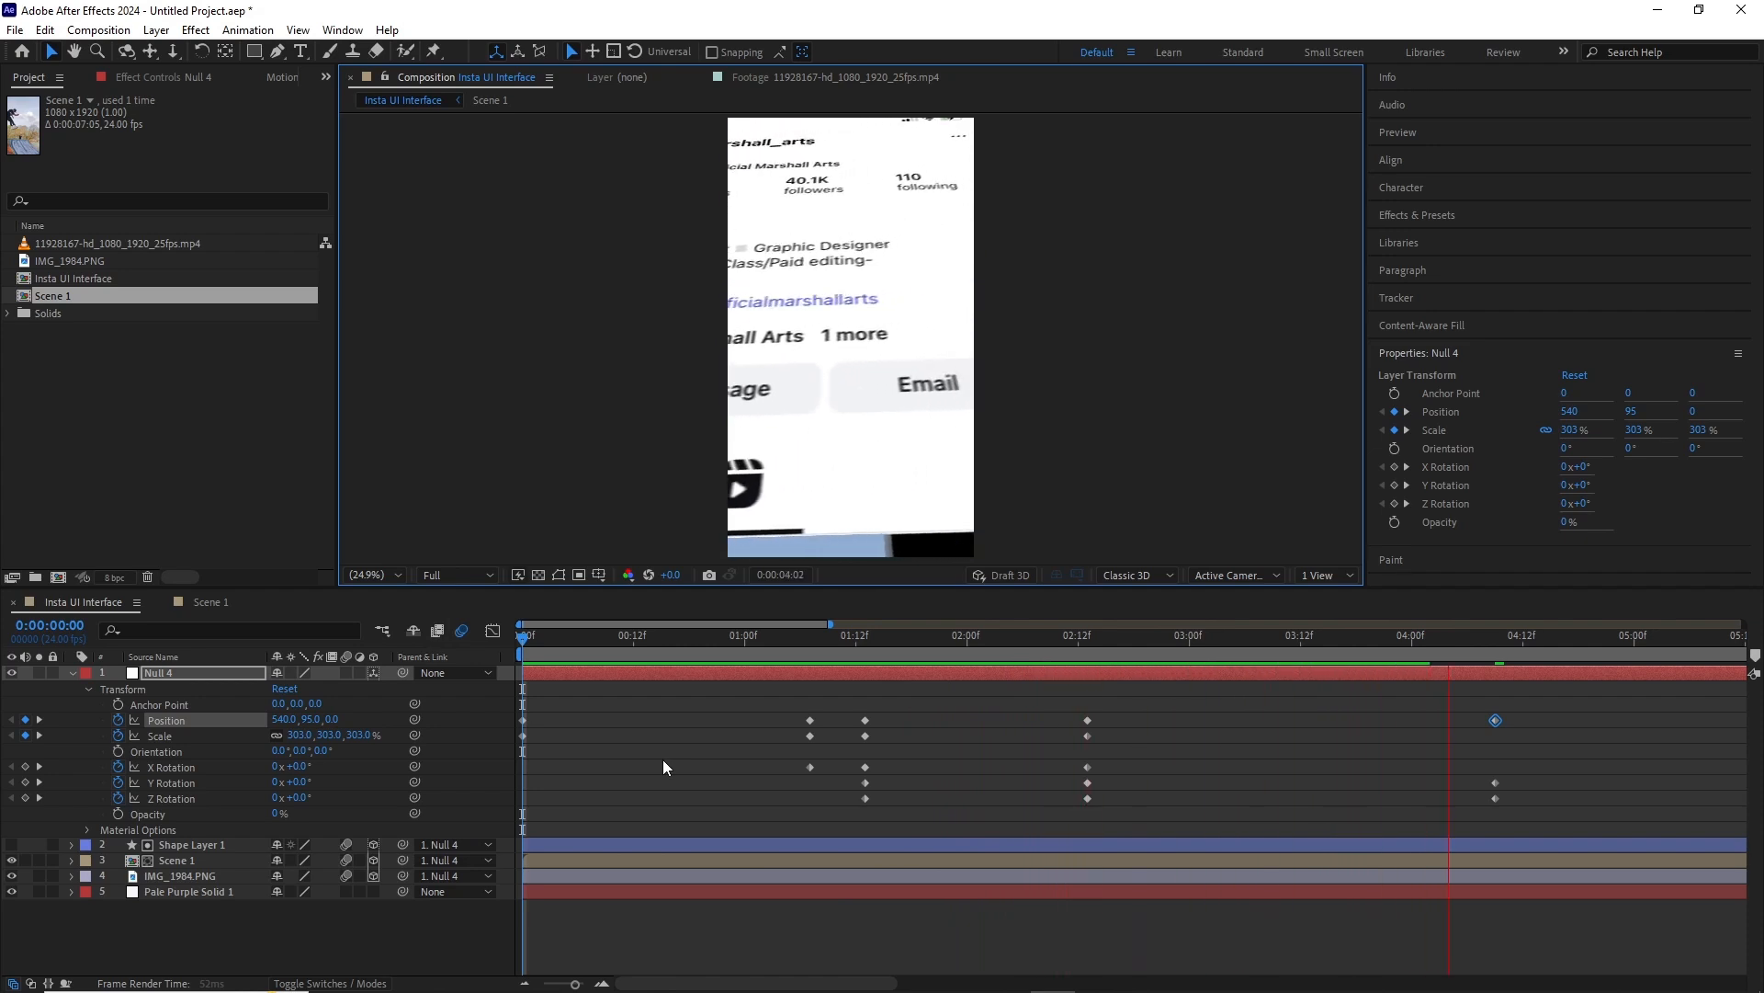
key(space)
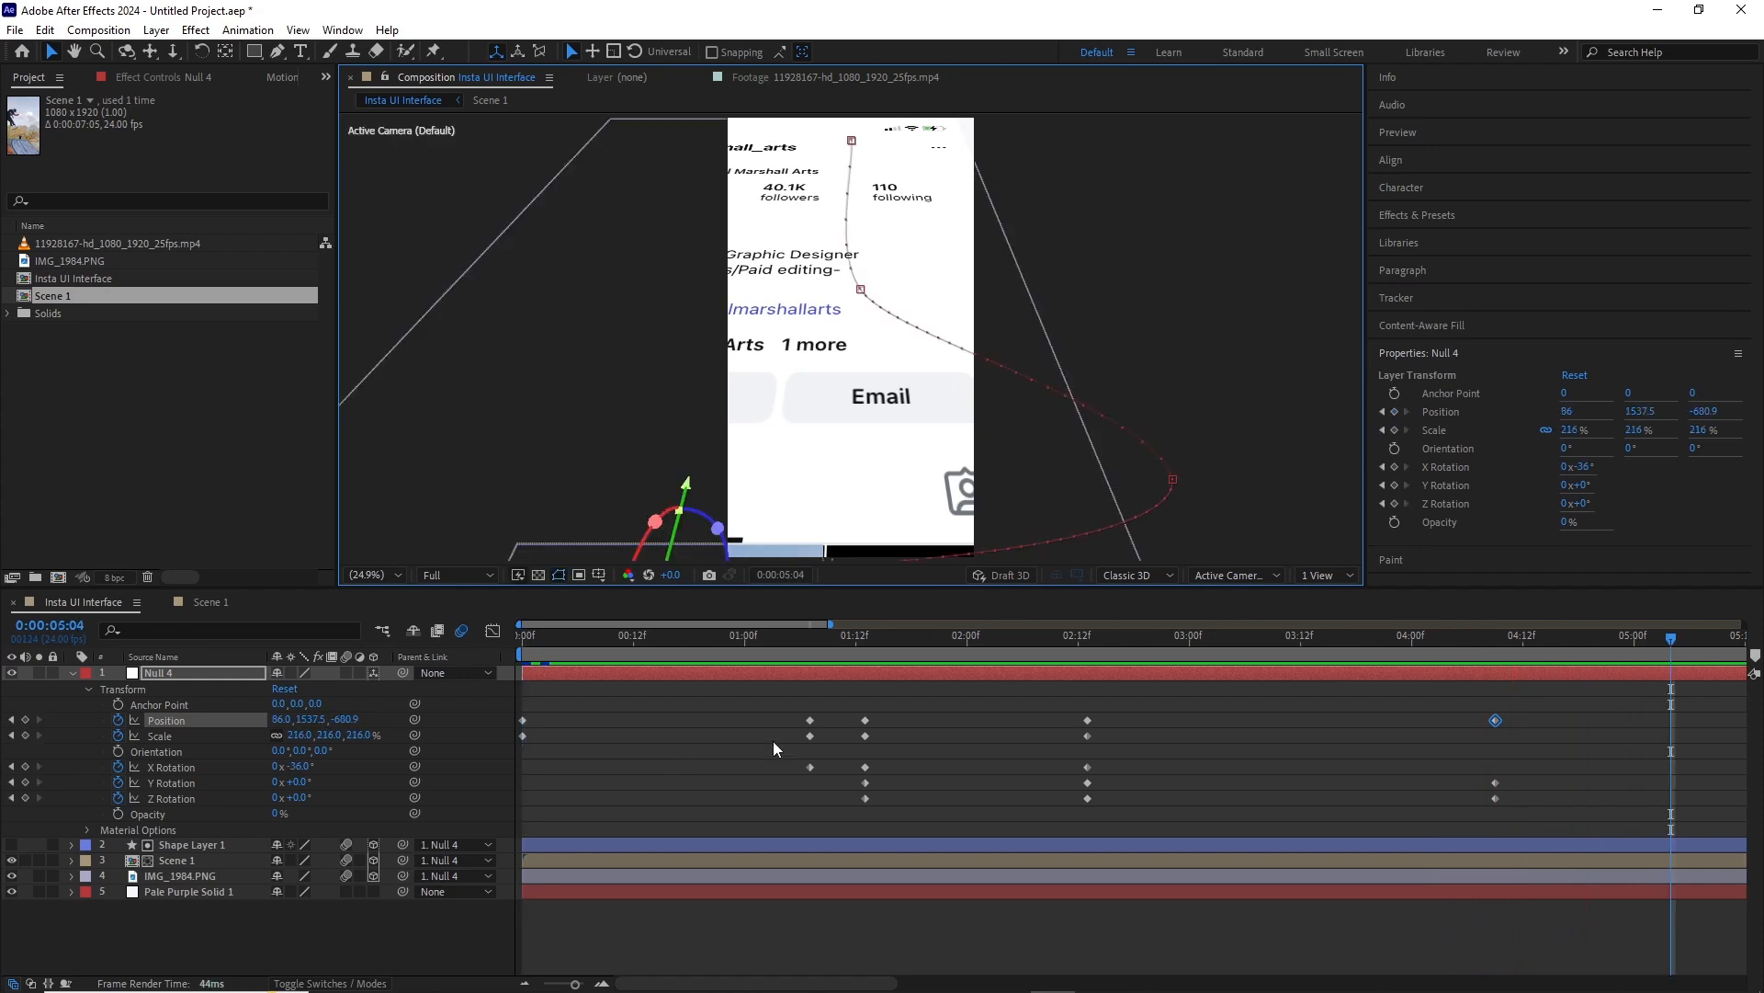
drag(542, 644, 513, 645)
key(space)
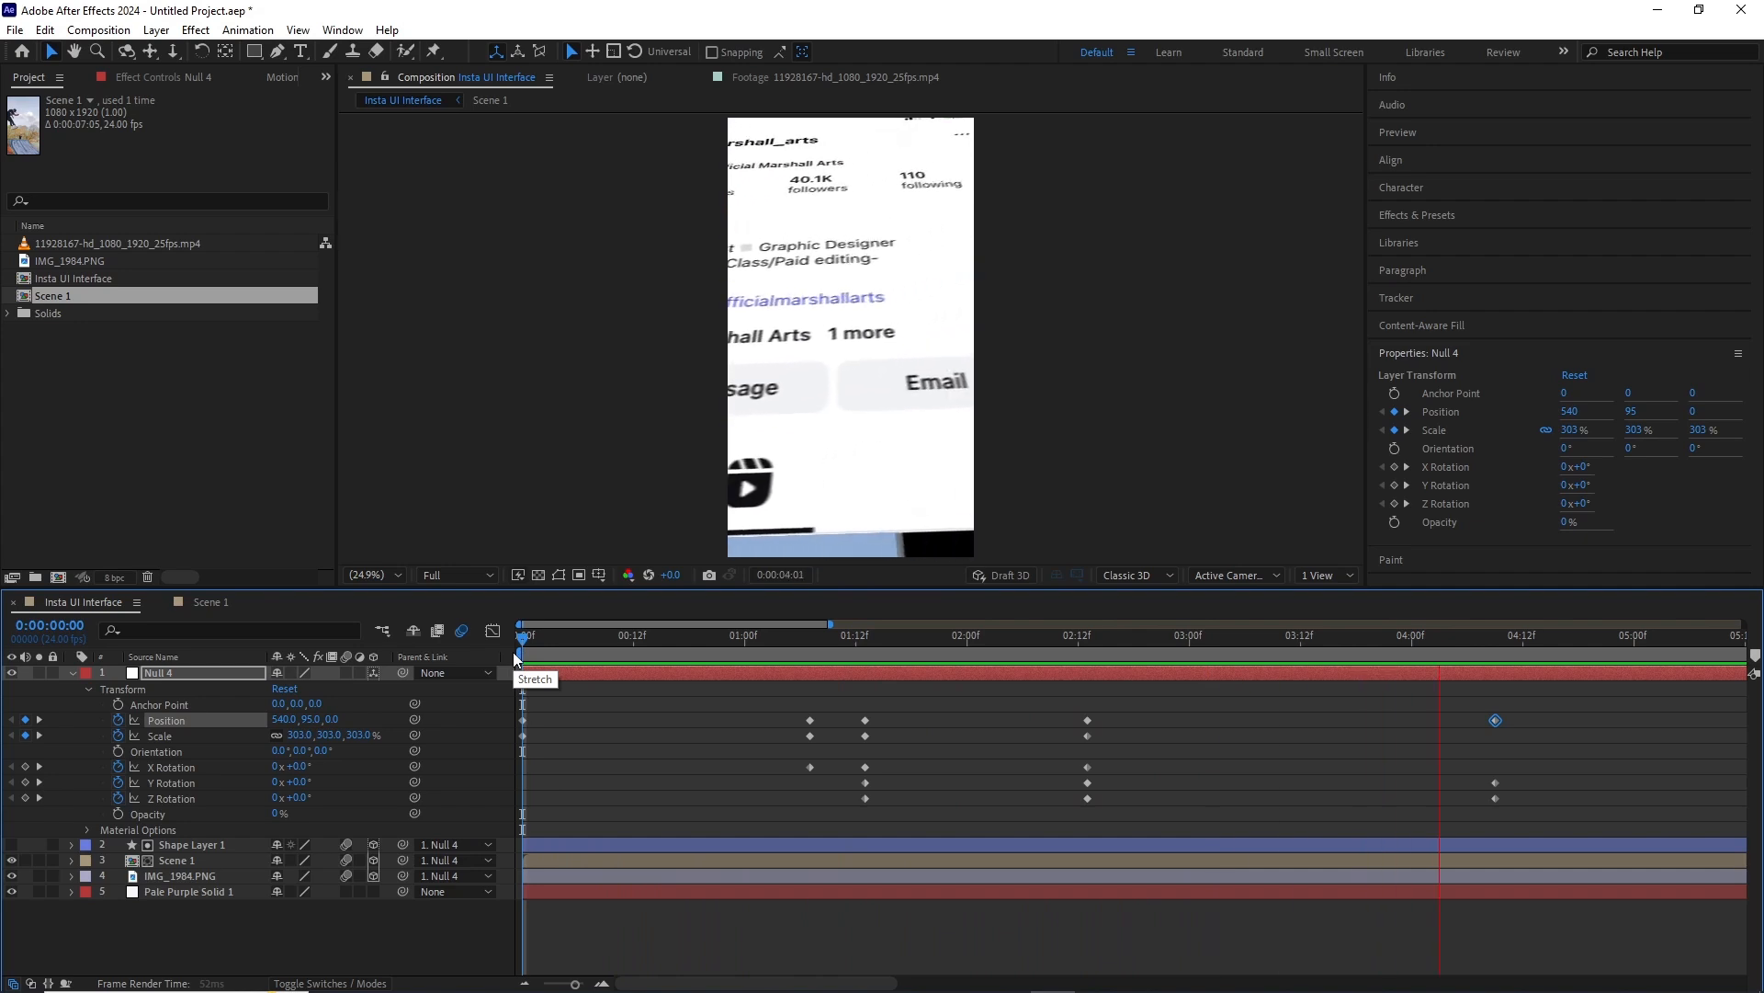
key(space)
Keyframe all three null rotations at 0° at 0:00:00:00 and copy the null's opening keyframes to 0:00:05:23.
key(Page_Down)
key(Page_Down)
key(Page_Down)
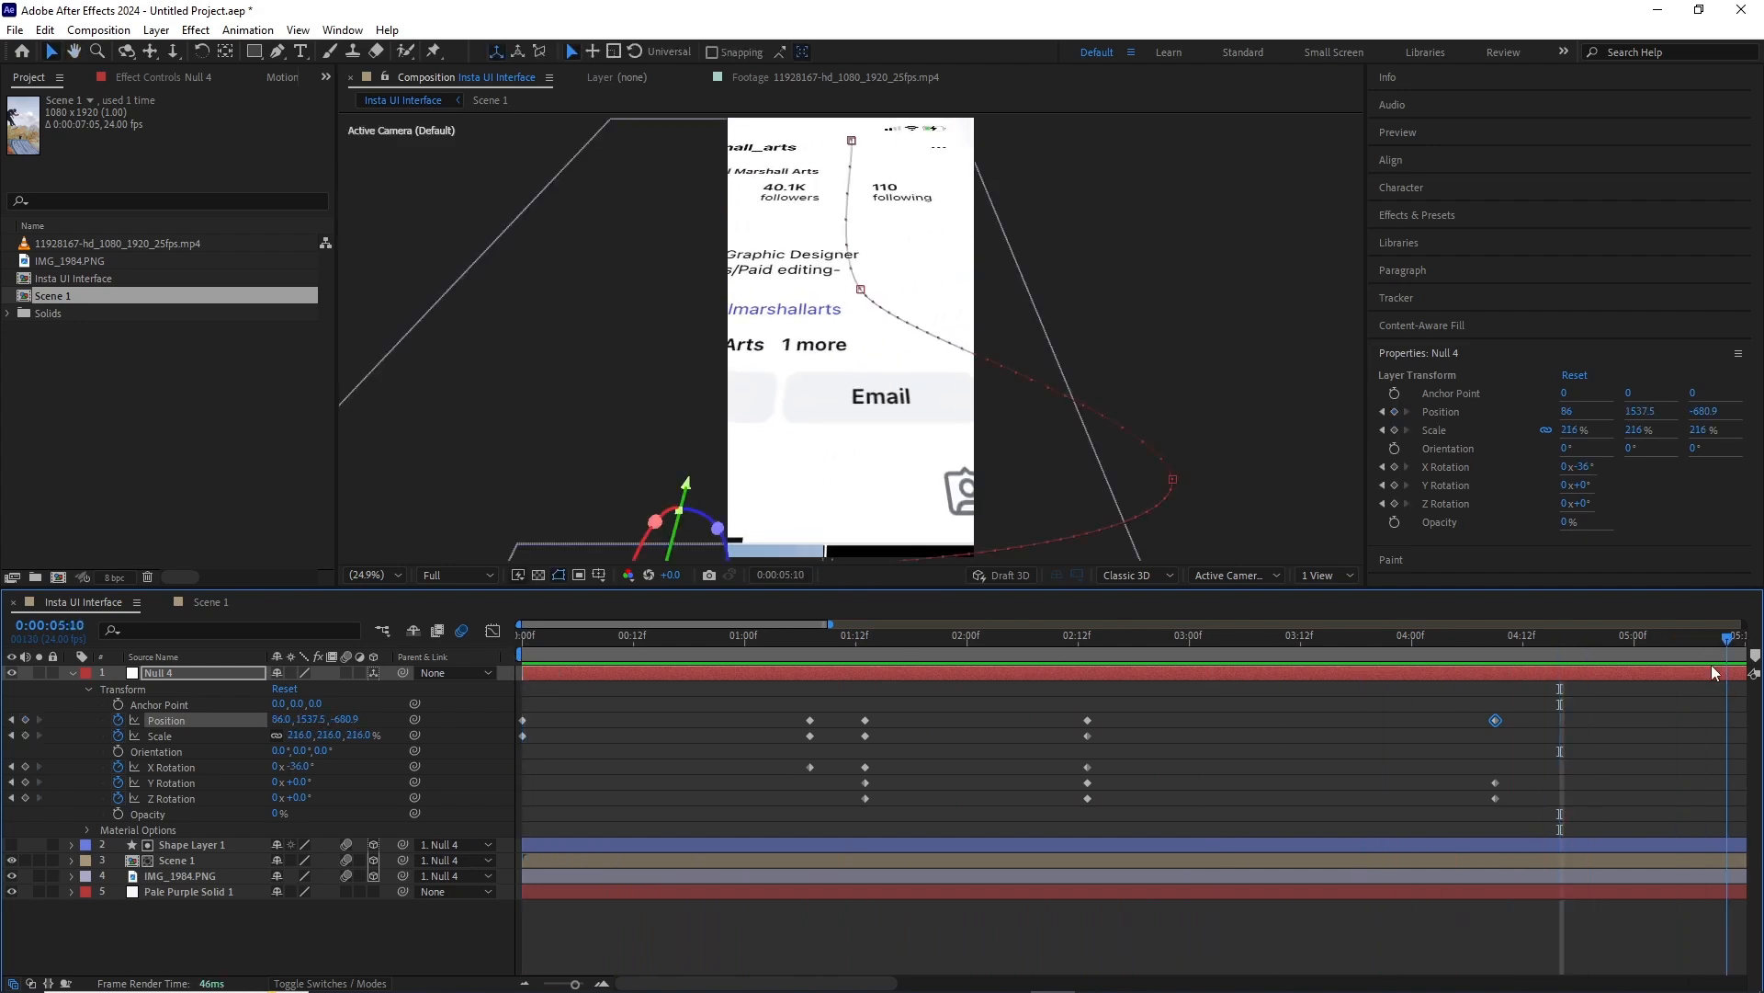
scroll(1686, 693, down, 3)
click(1134, 658)
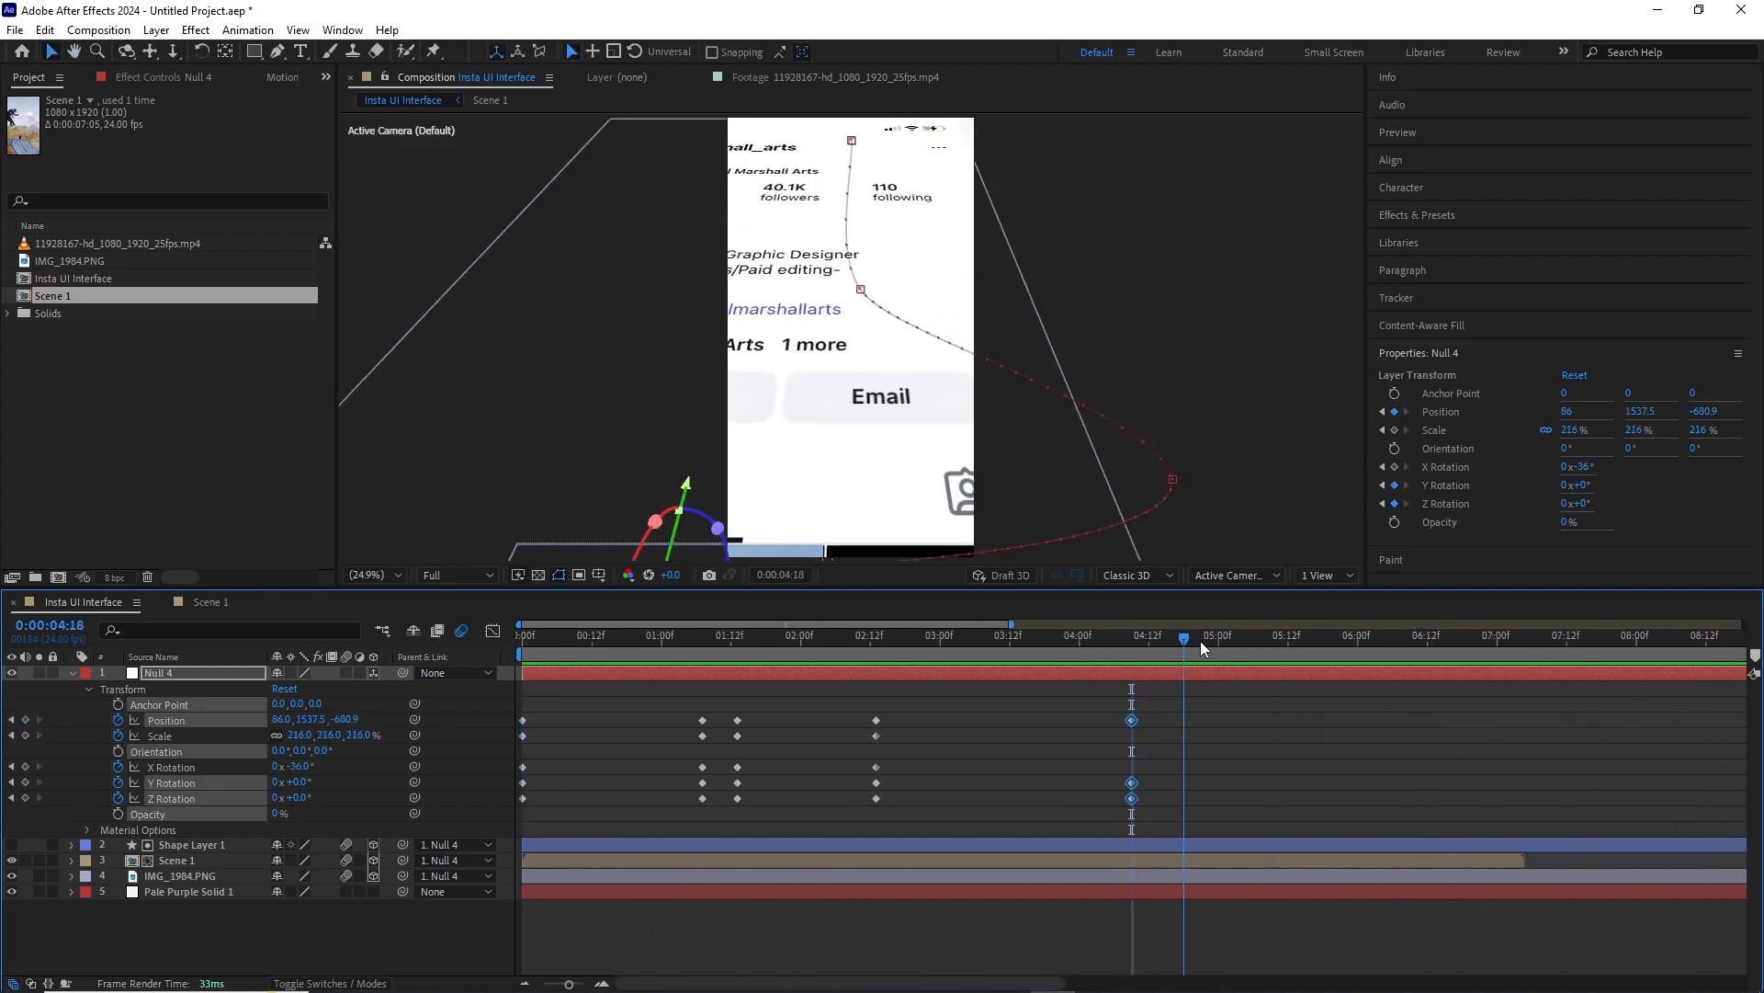
drag(1200, 641, 1257, 631)
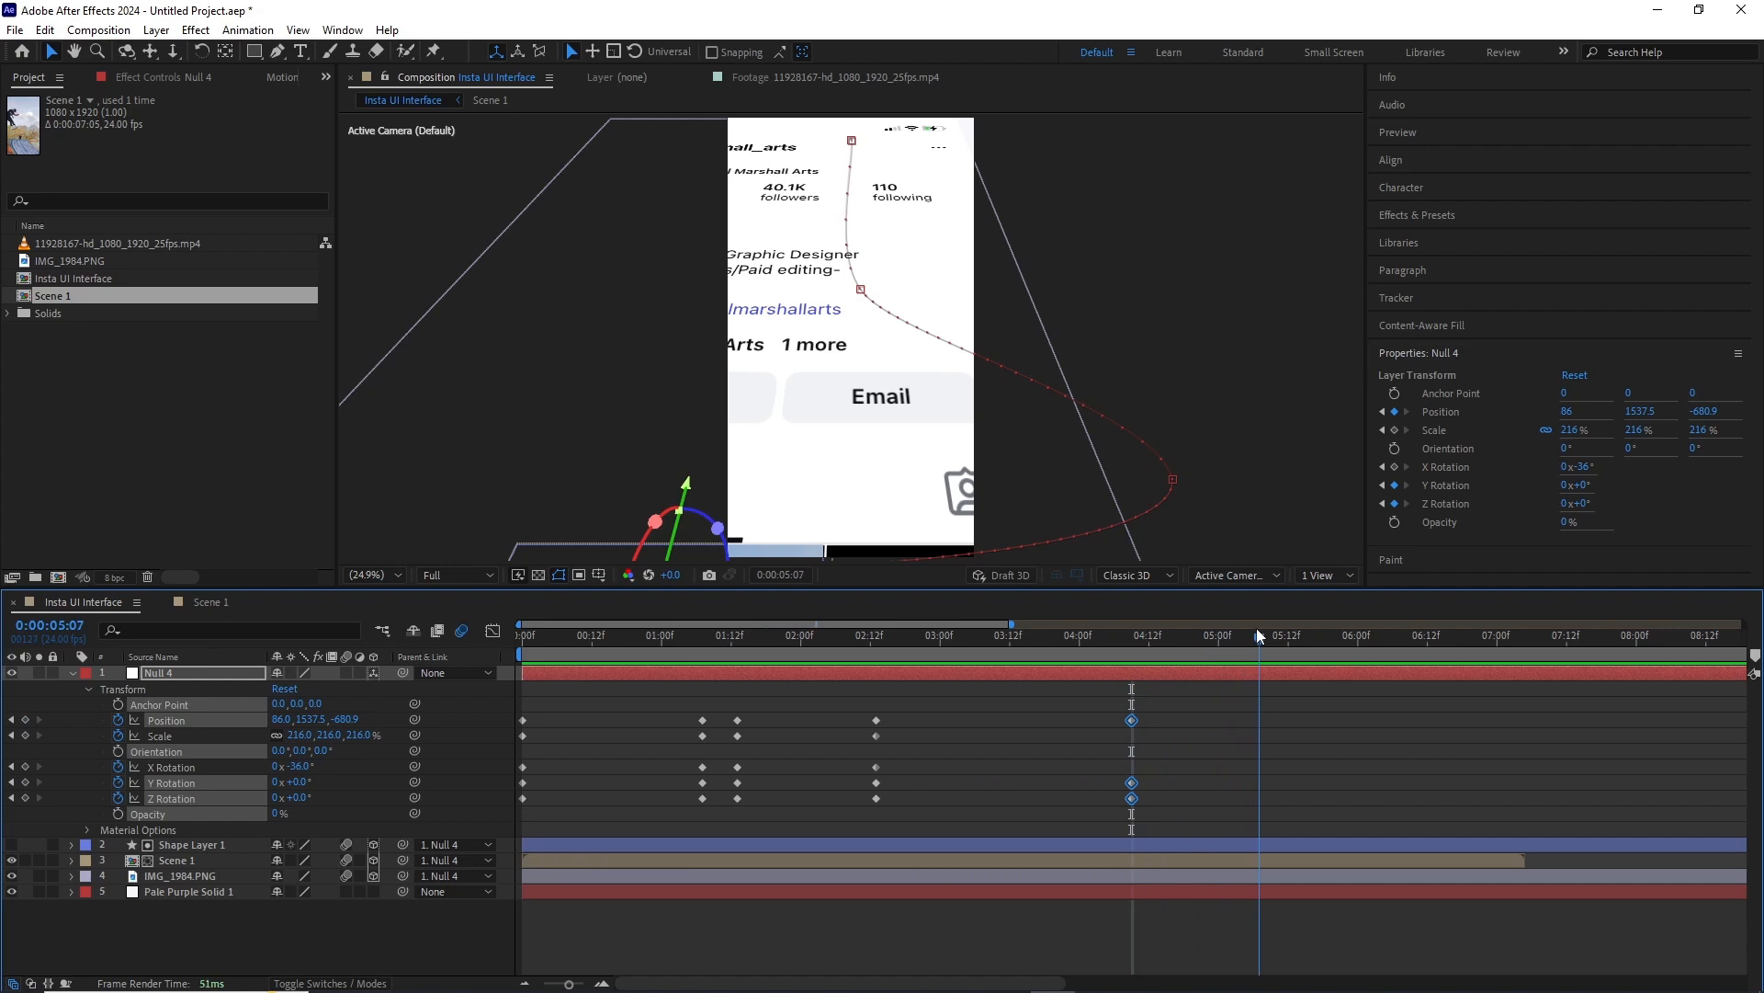
key(Home)
drag(532, 699, 500, 842)
scroll(1007, 655, right, 1)
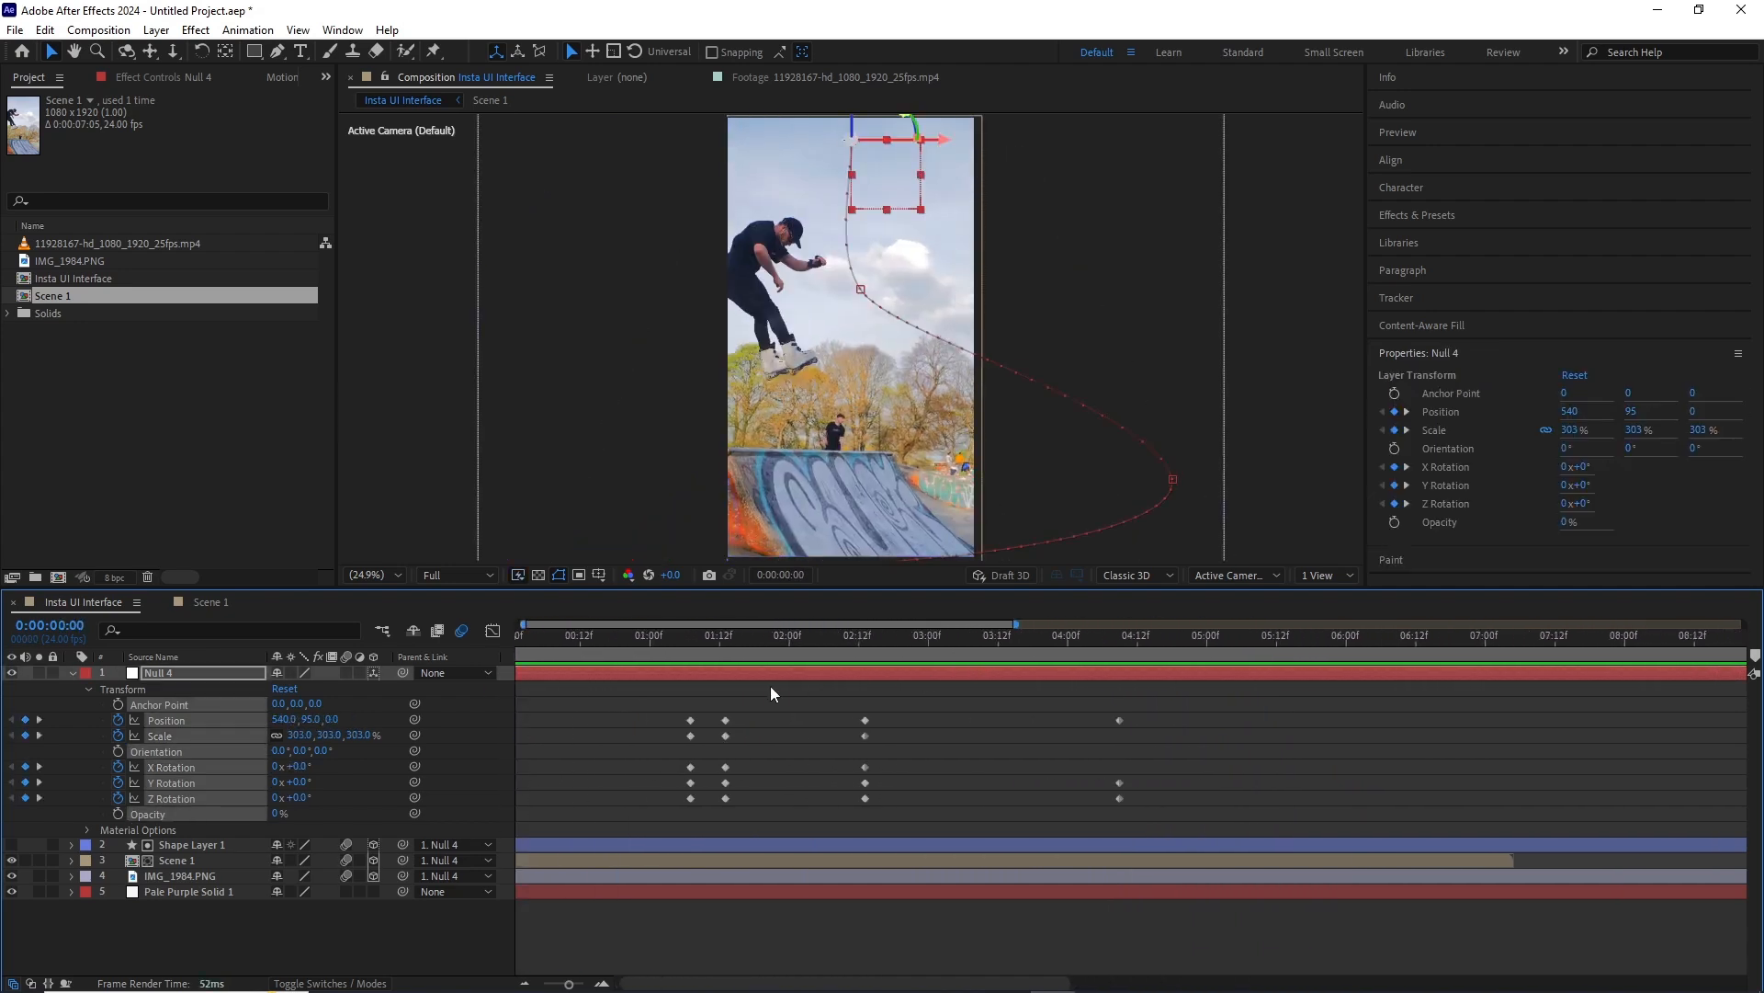
scroll(847, 677, left, 1)
drag(1128, 633, 1354, 649)
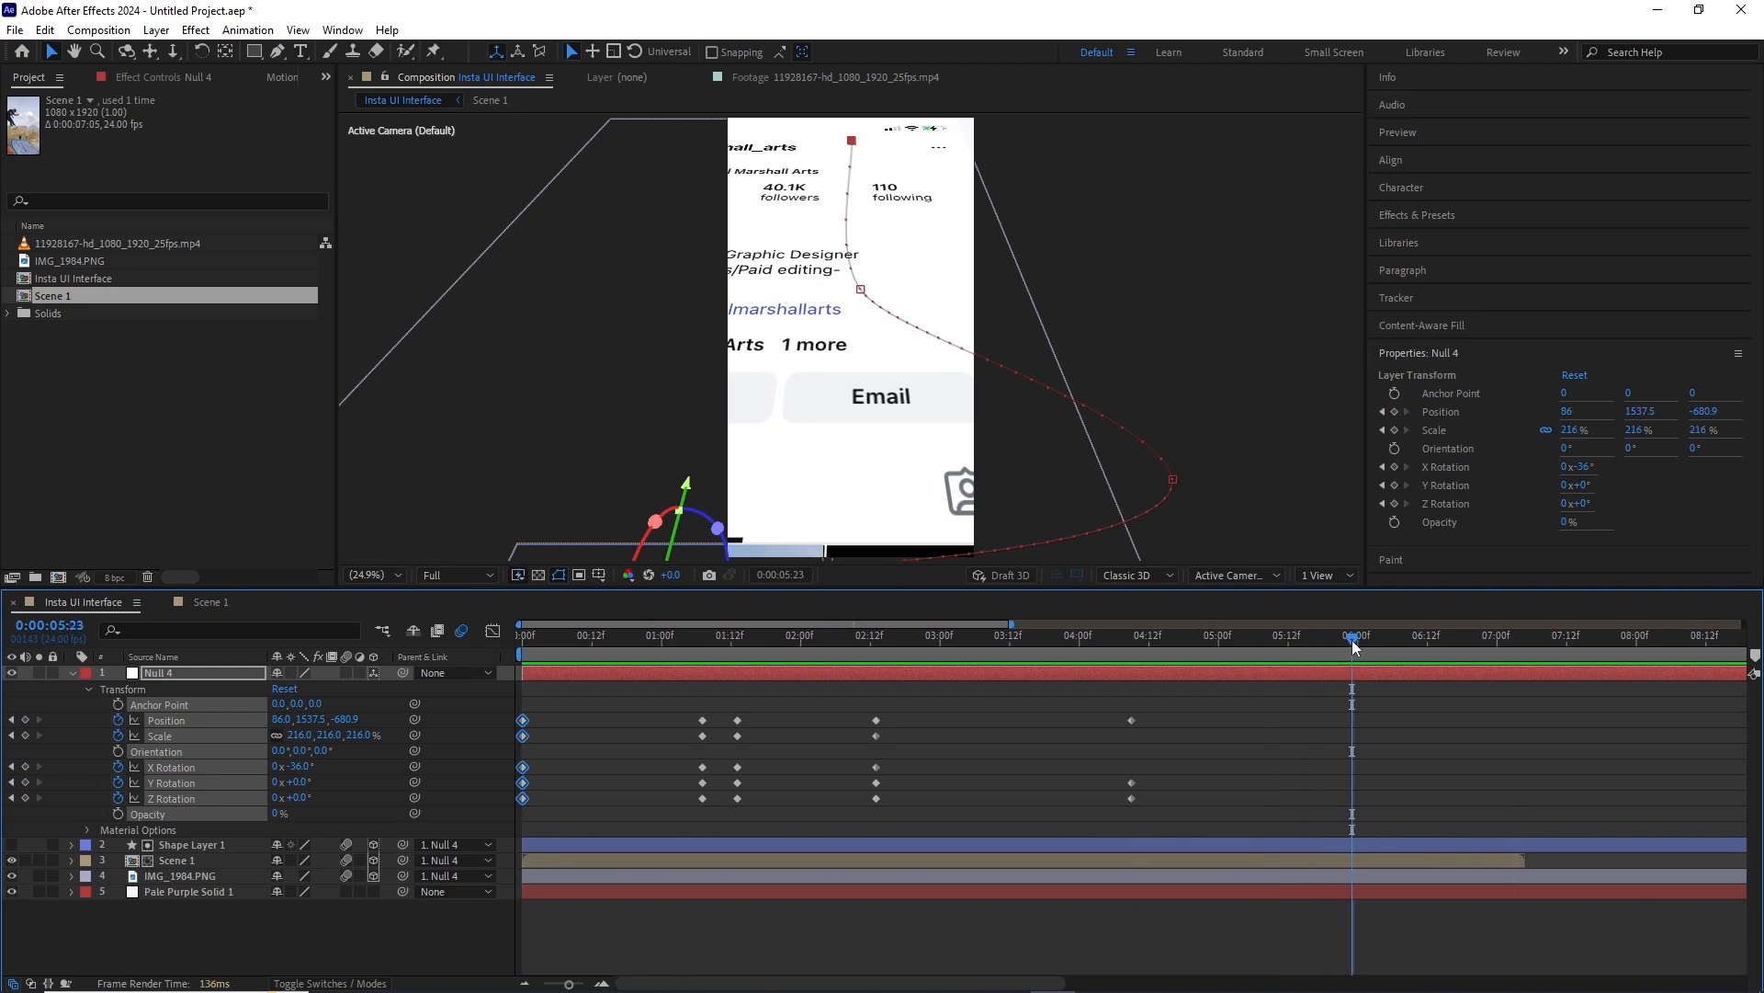
key(ctrl+v)
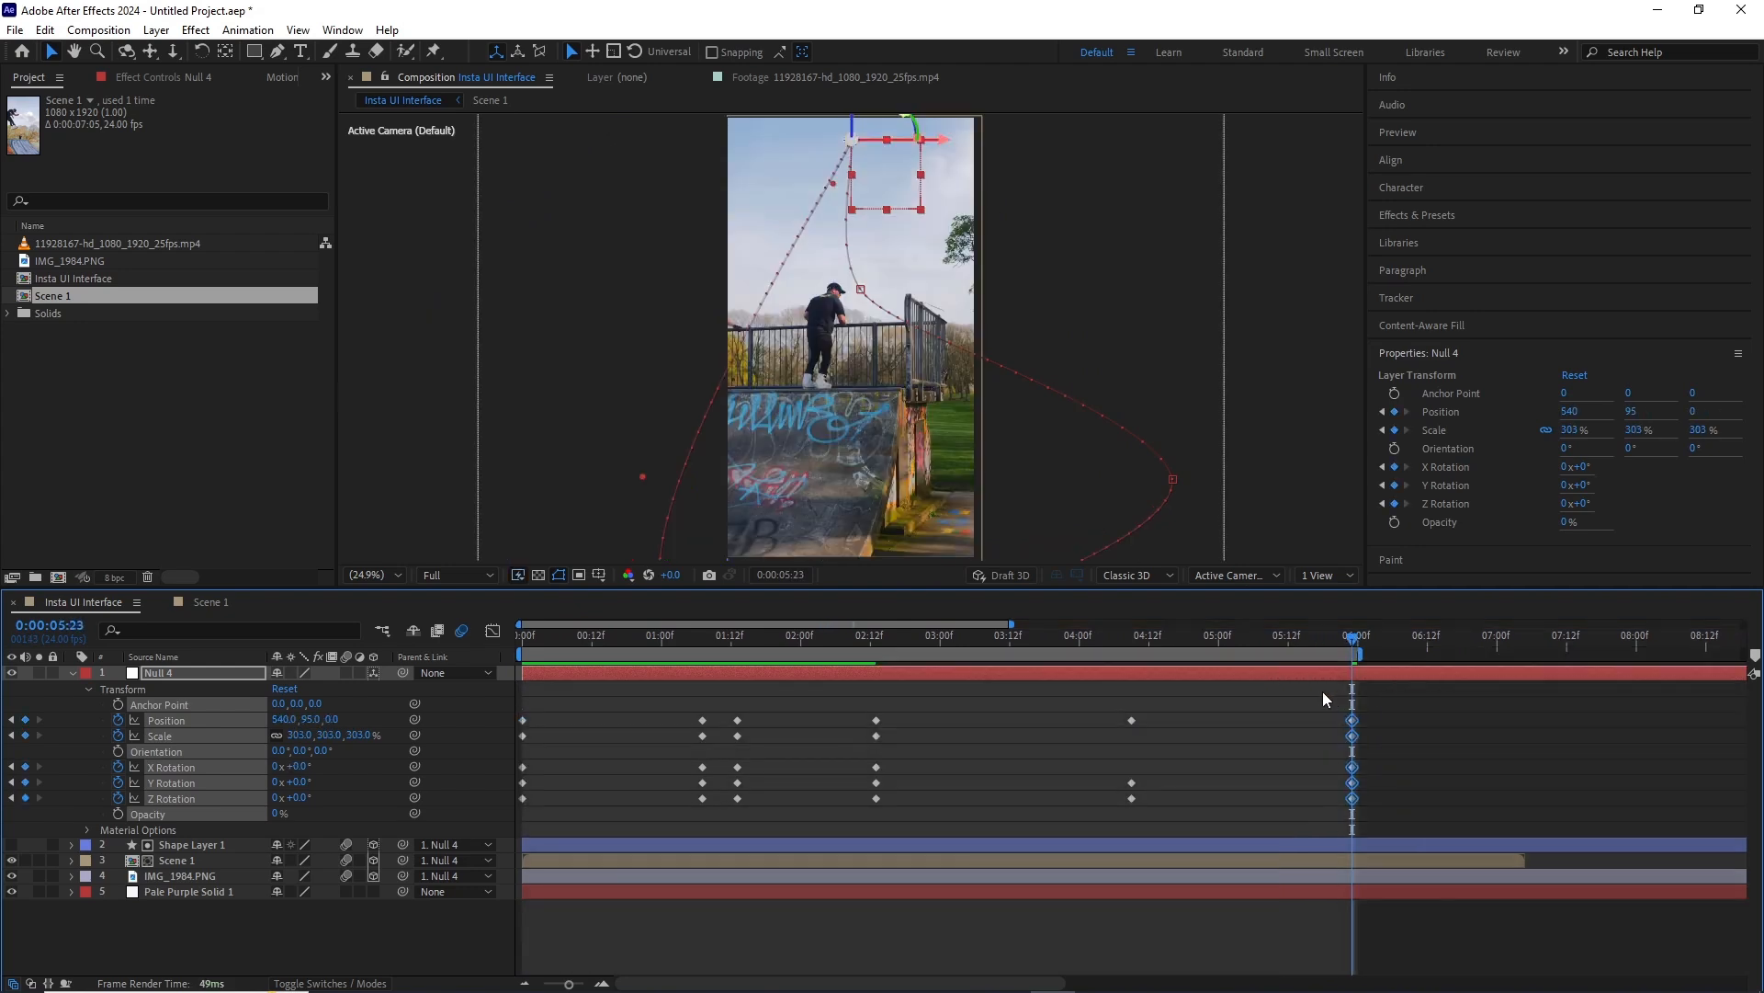
Keyframe the null's Scale and X Rotation at 0:00:04:09 and preview the loop with the work area extended past six seconds.
key(minus)
key(minus)
key(space)
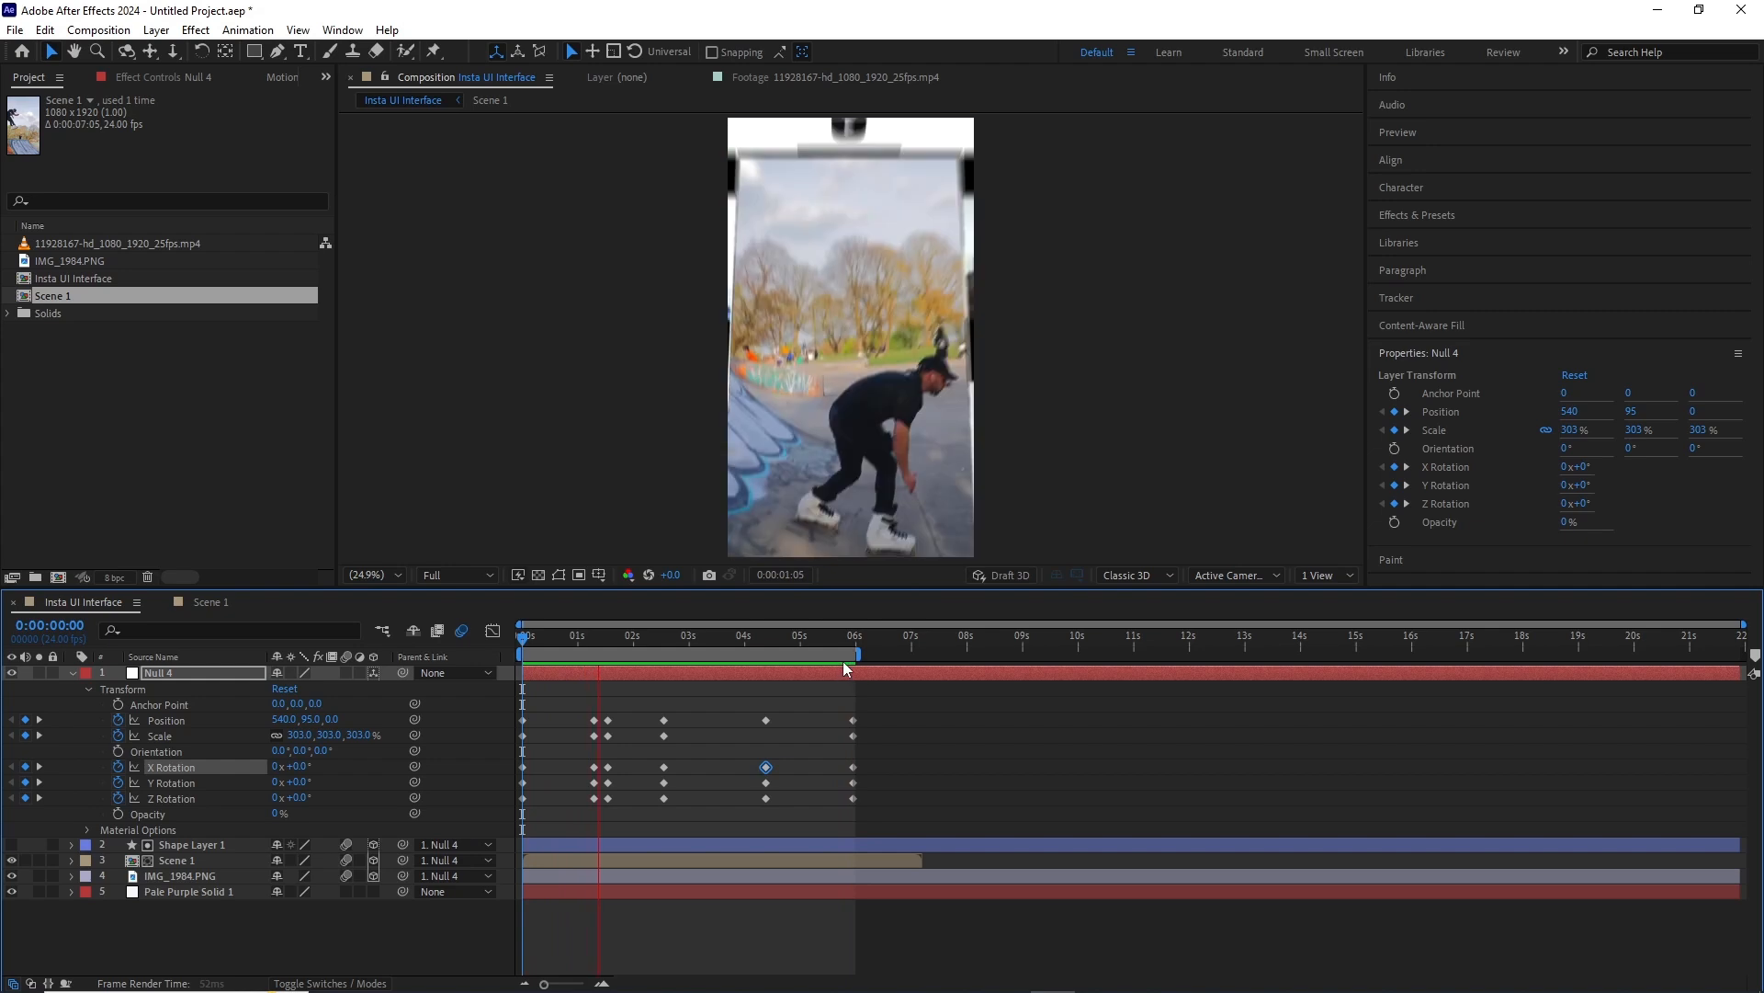
key(space)
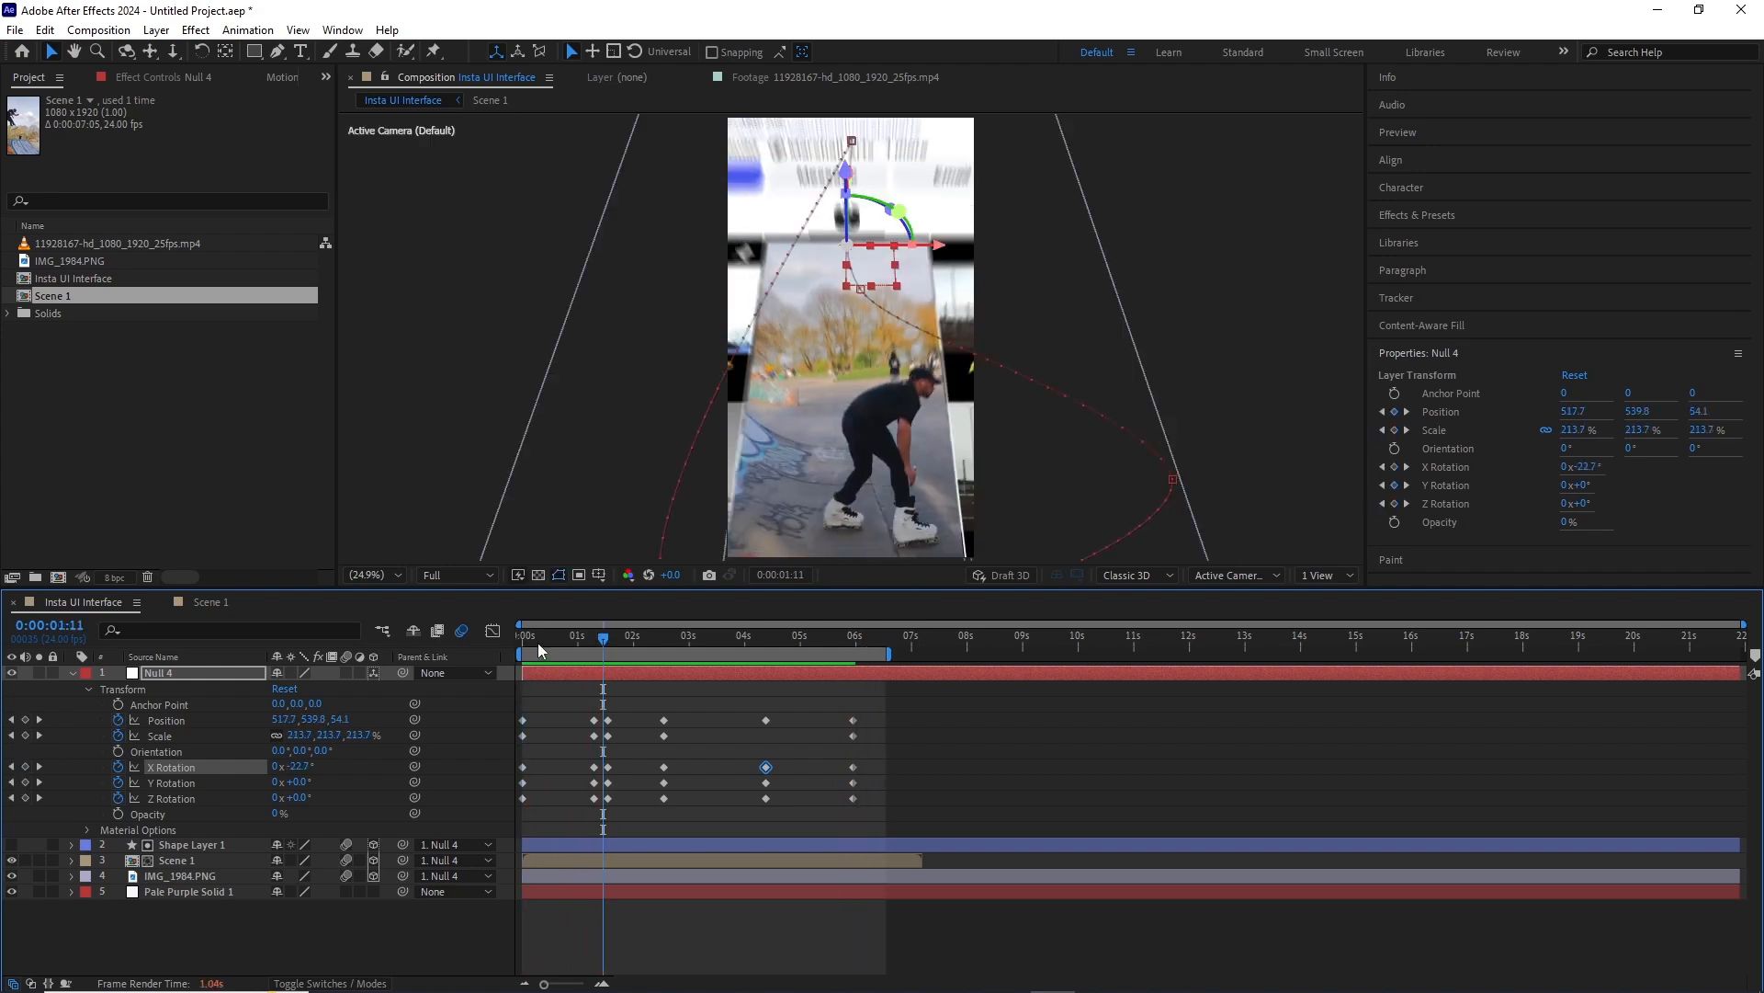
click(521, 643)
key(space)
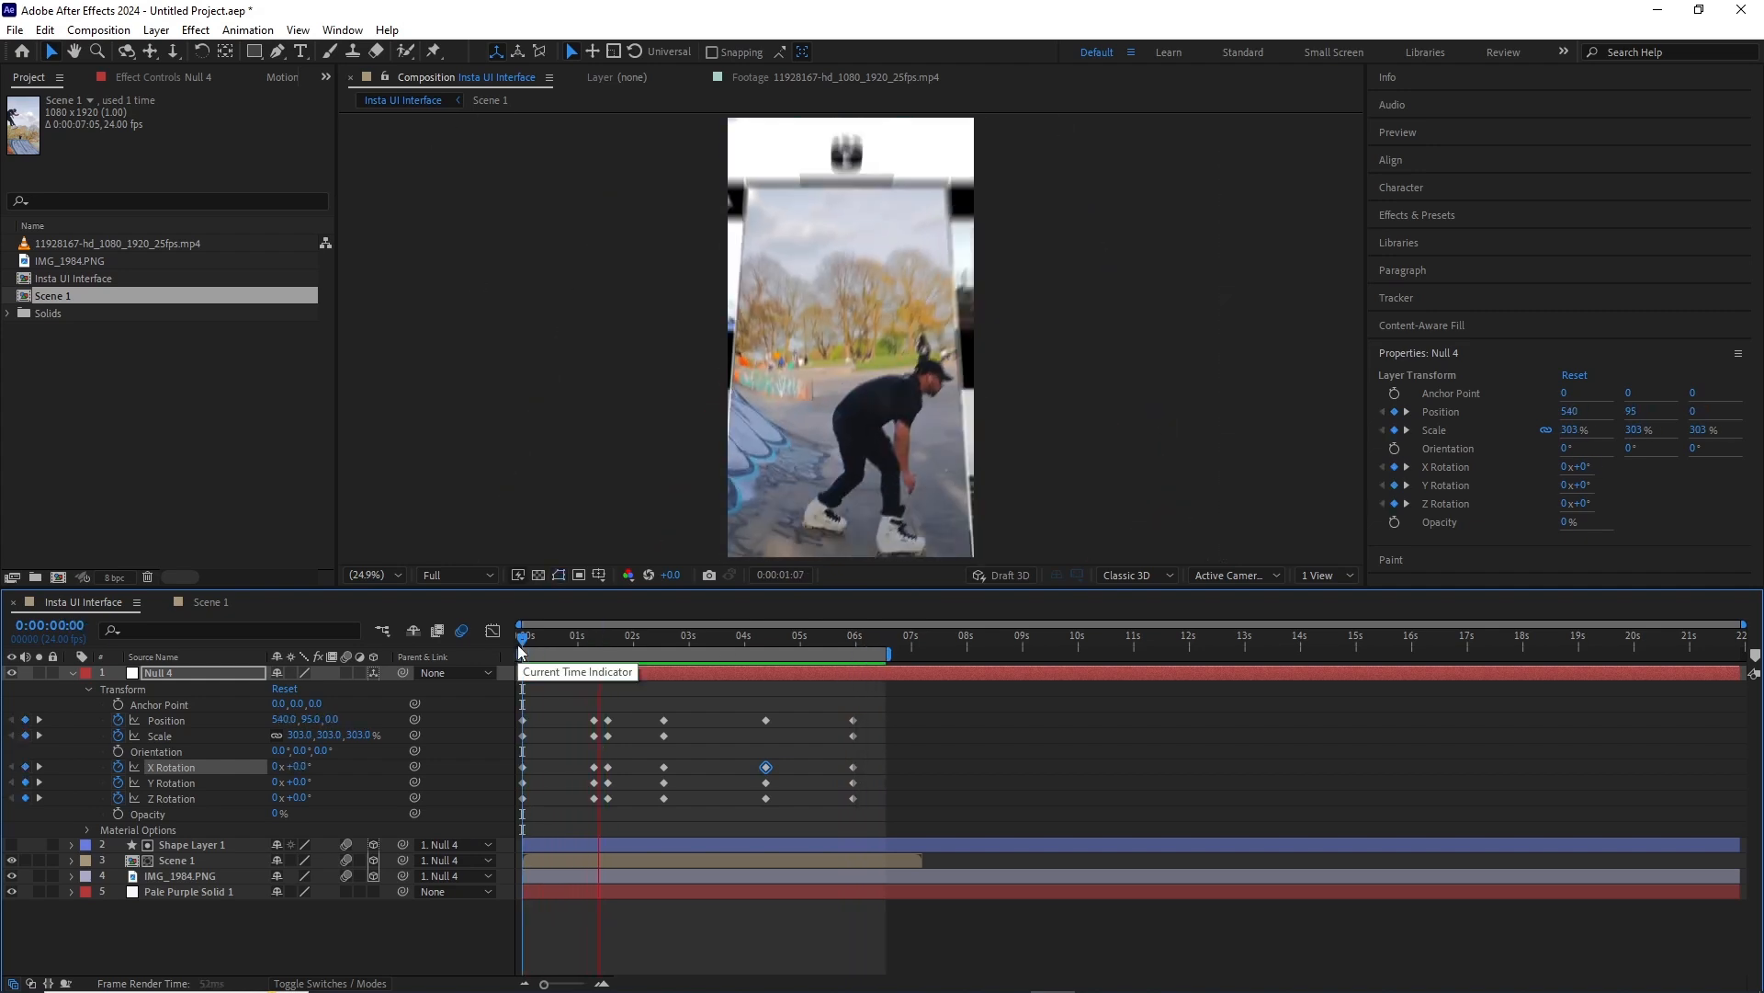